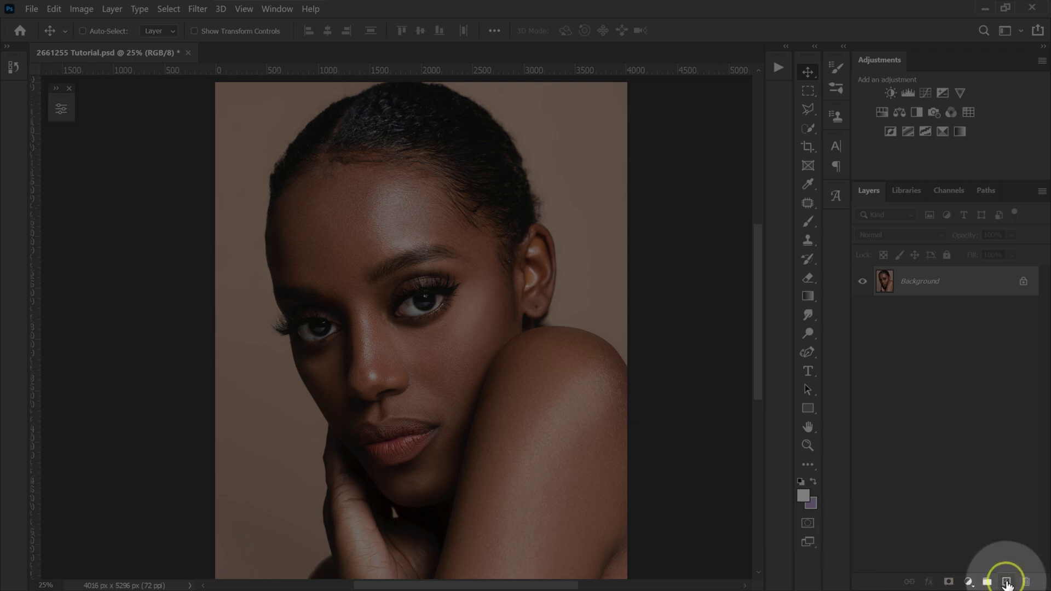
- Add a new layer and paint a white line down the bridge of the nose with a 90 px Hard Round brush
left_click(1006, 582)
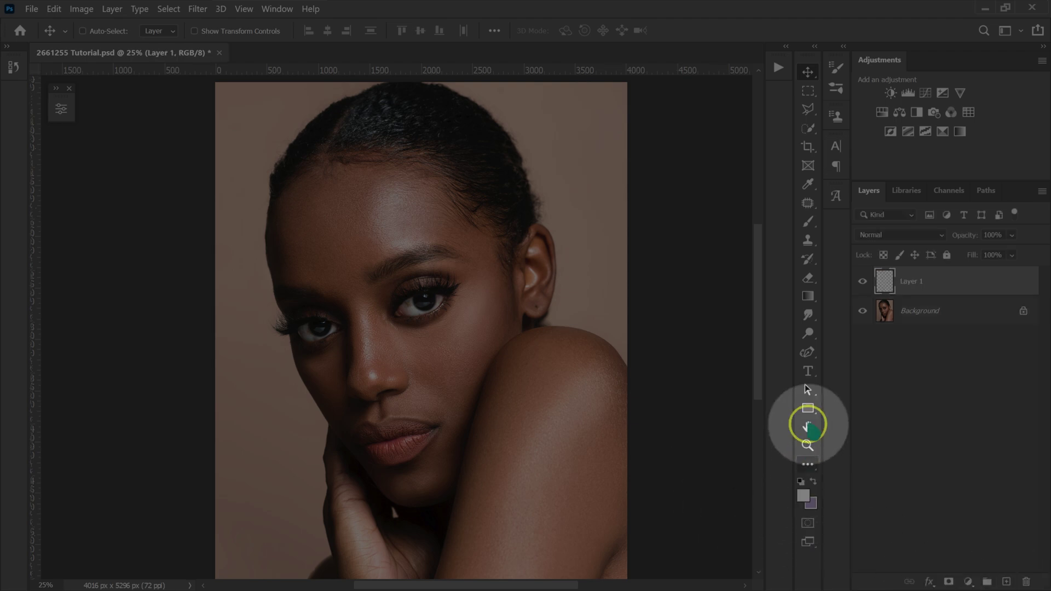
left_click_drag(808, 221, 846, 222)
left_click(90, 30)
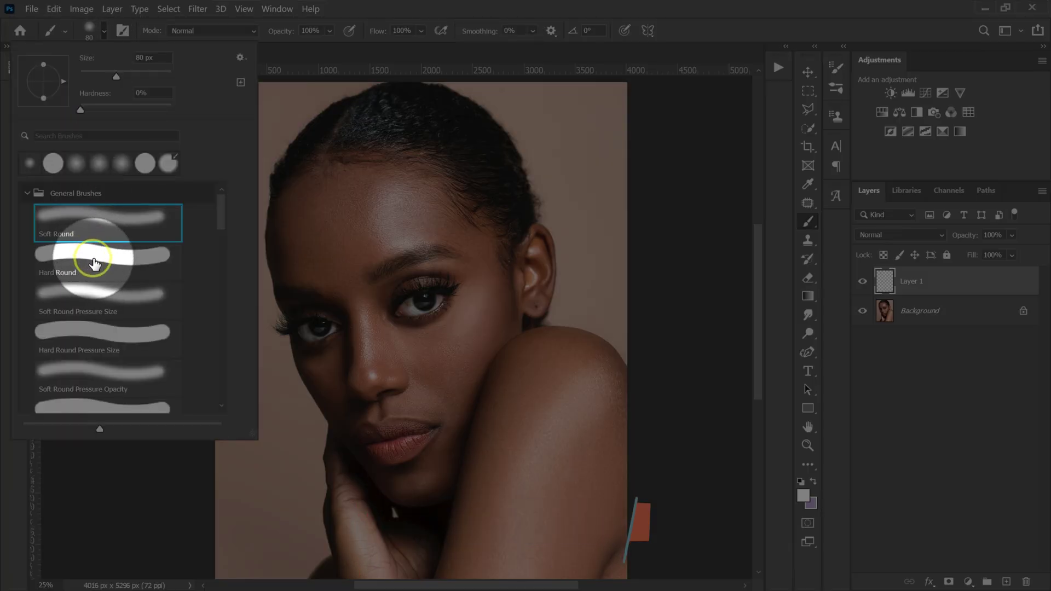
left_click(95, 262)
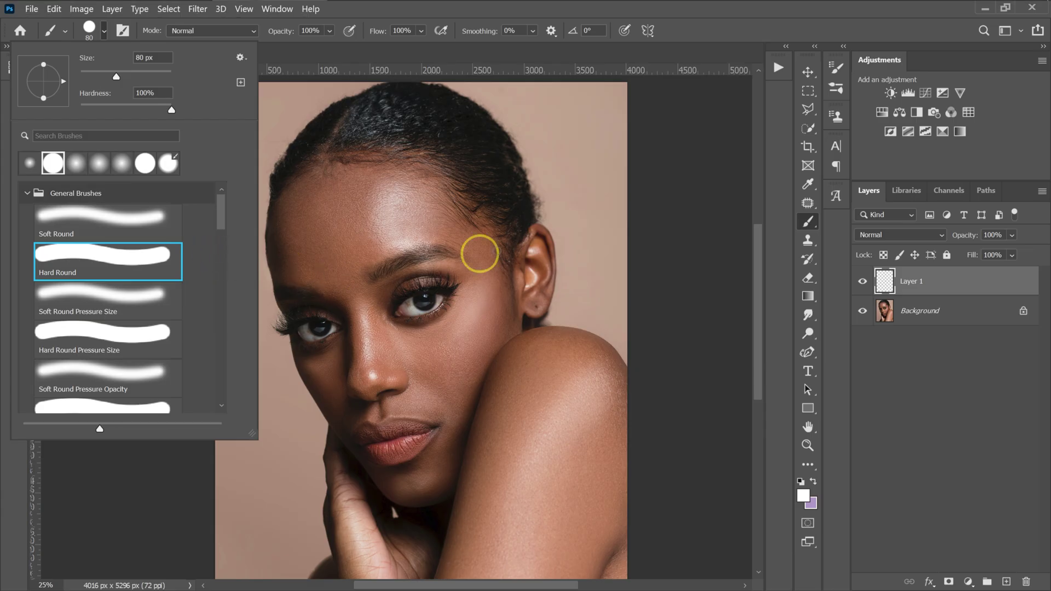
left_click(641, 73)
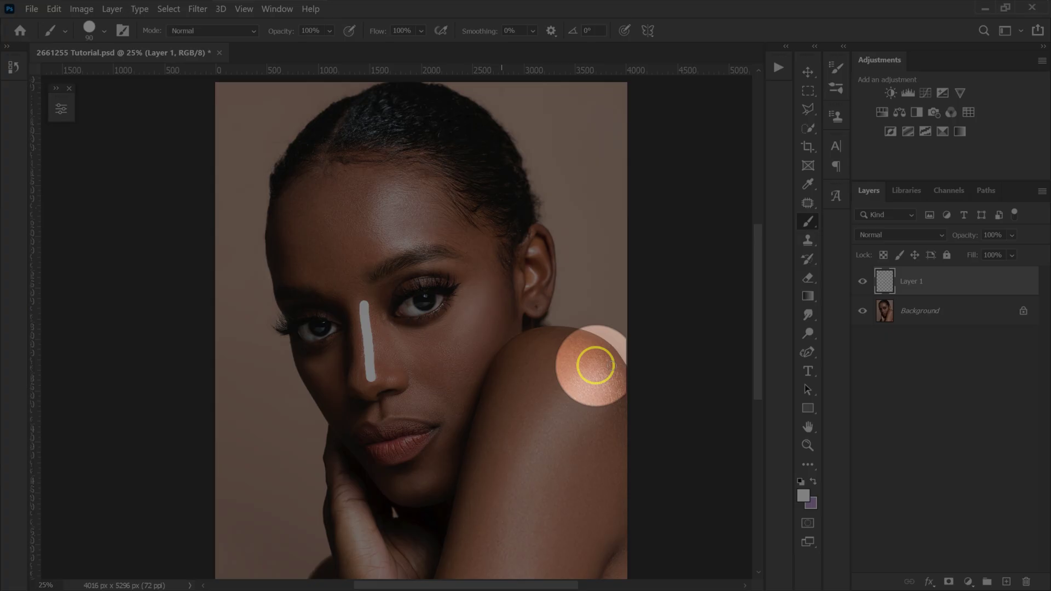
- Set the paint layer's Blend If shadow slider for the underlying layer to a split of 150 / 180
double_click(1002, 286)
left_click_drag(115, 171, 517, 112)
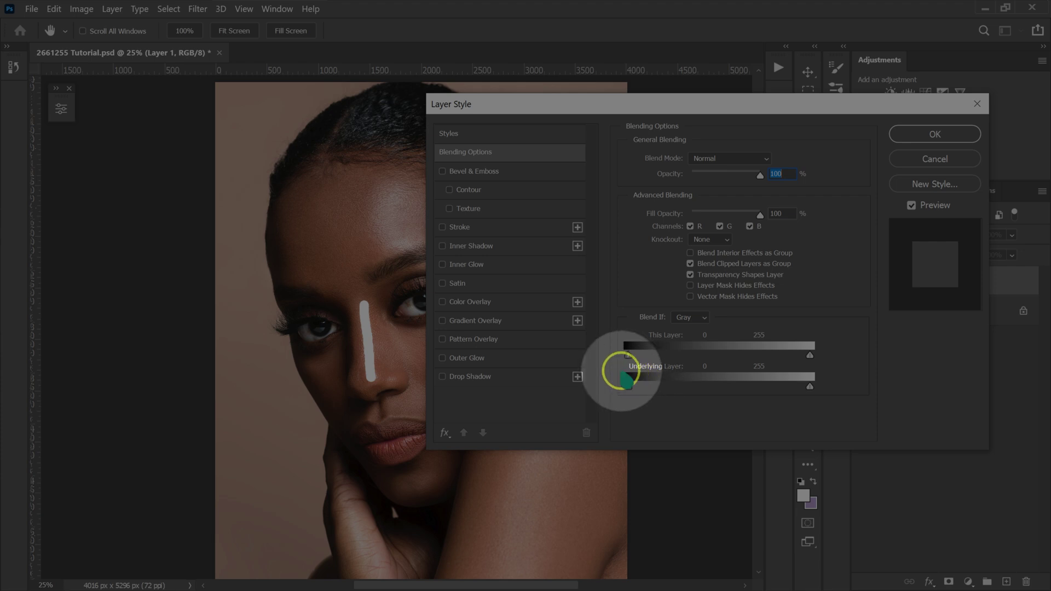
left_click_drag(628, 386, 731, 386)
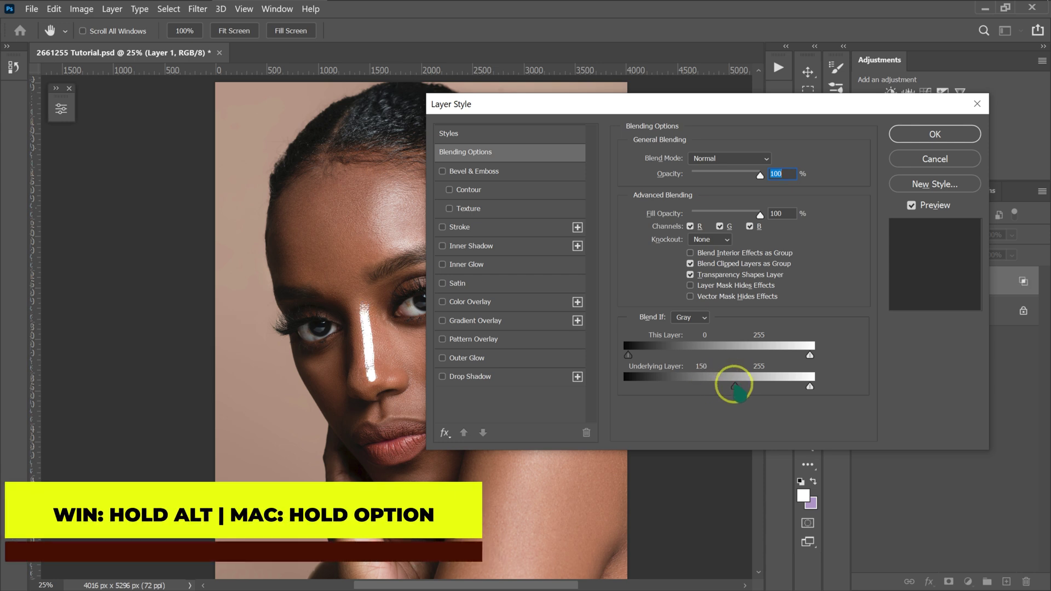
key("alt")
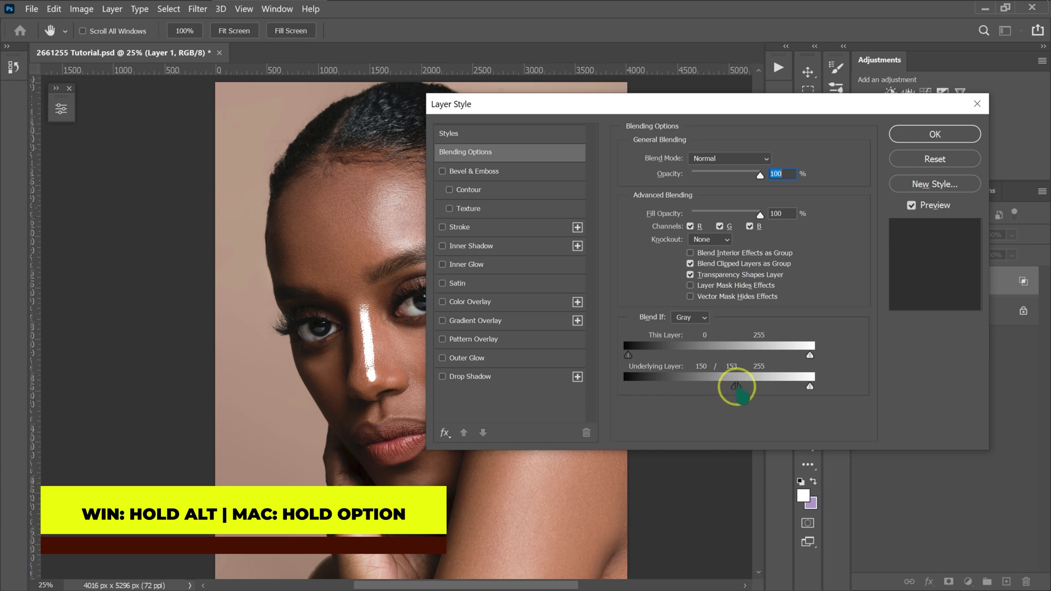
left_click_drag(737, 387, 758, 387)
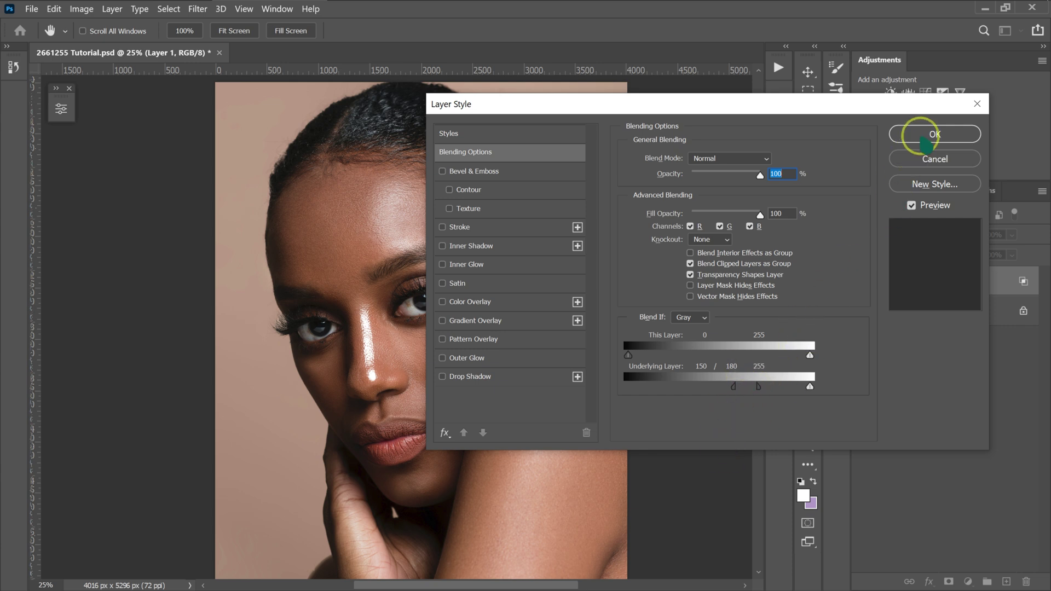
left_click(925, 142)
- Apply a Gaussian Blur with a 70-pixel radius to the painted nose highlight
left_click(197, 9)
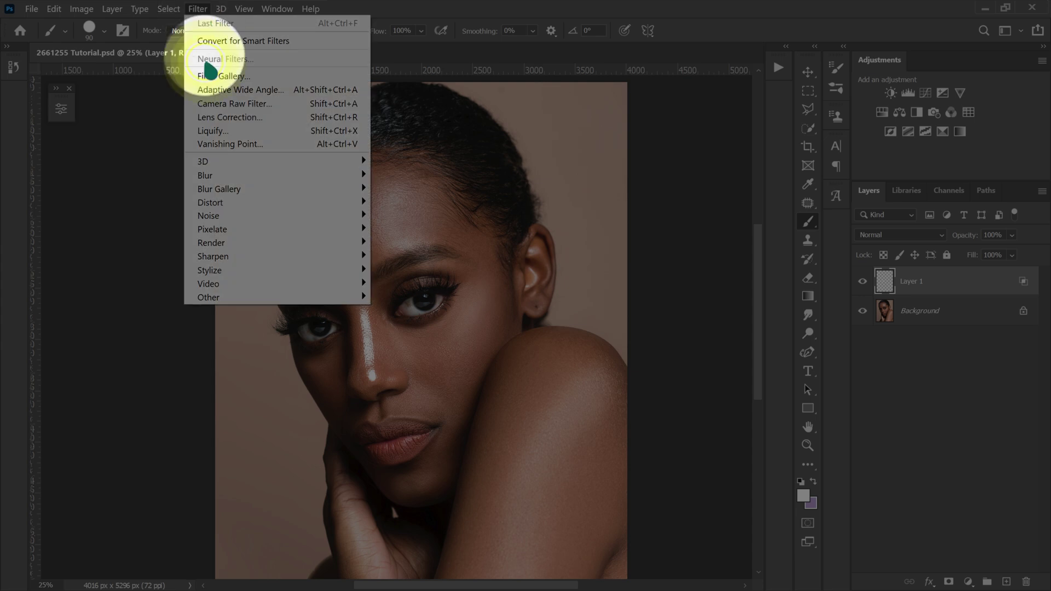
mouse_move(222, 176)
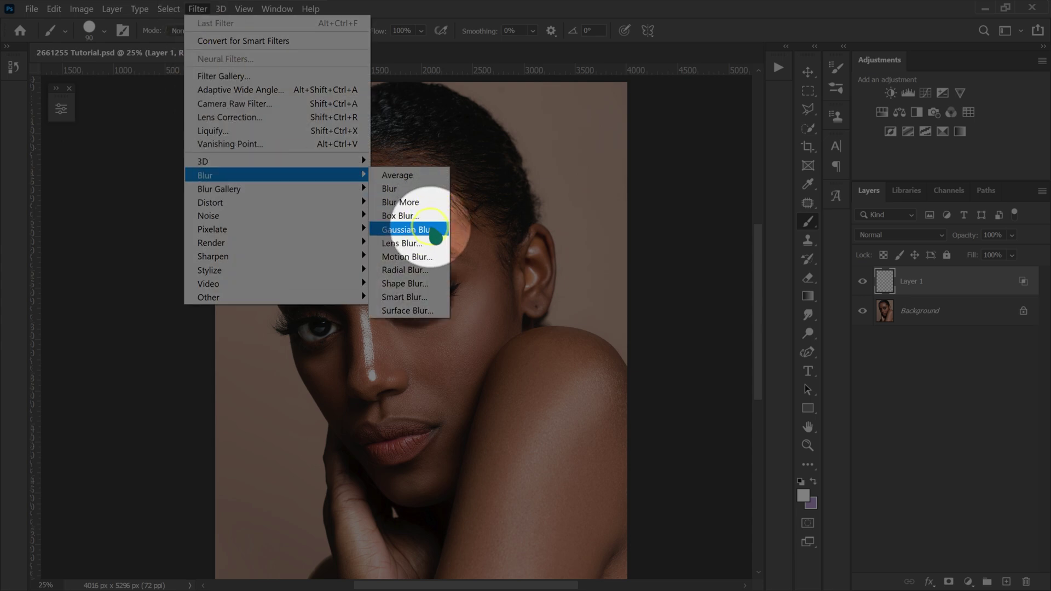
left_click(430, 227)
type("70")
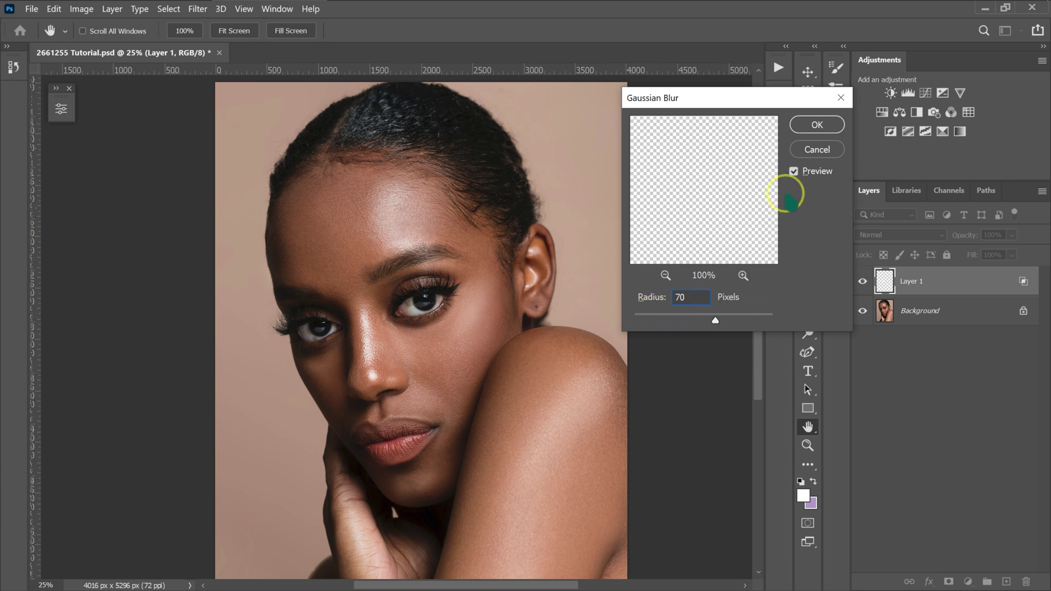
left_click(815, 125)
- Paint white highlights on the cheekbone and forehead with a Soft Round brush, enlarging it to 900 px for the forehead
left_click(808, 221)
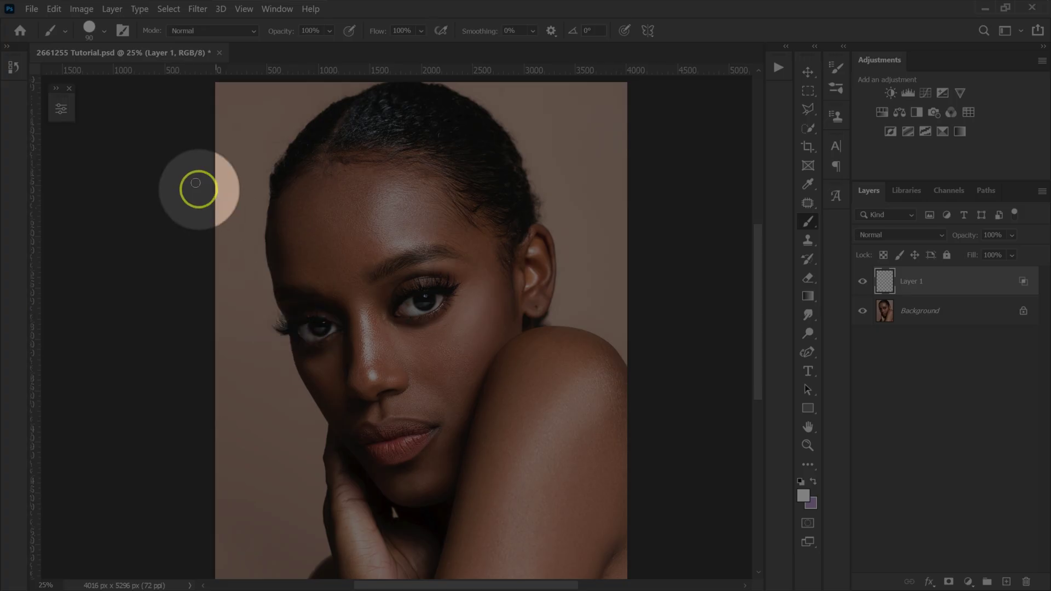
left_click(88, 30)
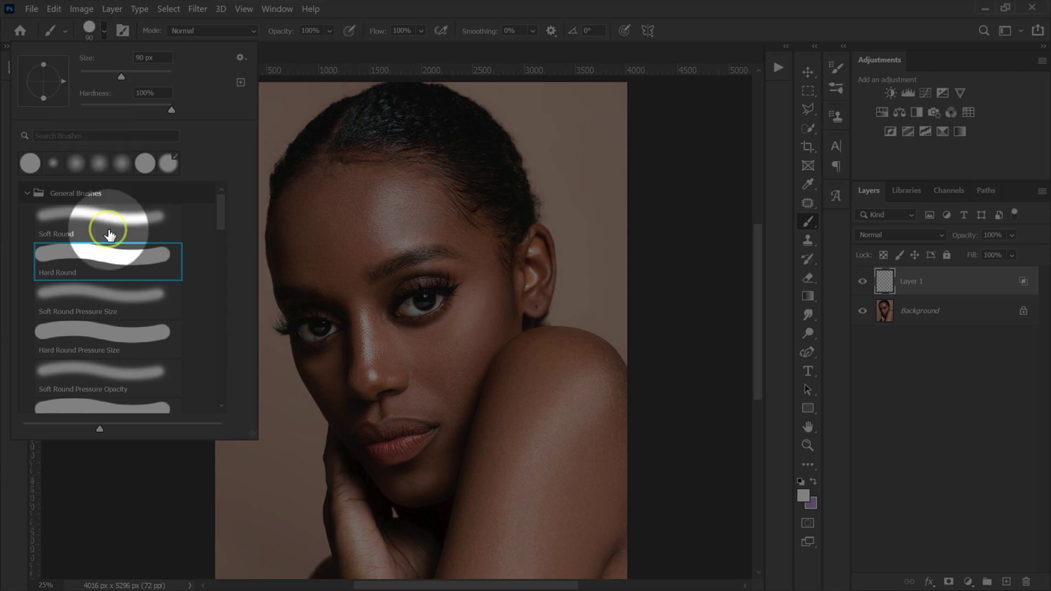
double_click(59, 217)
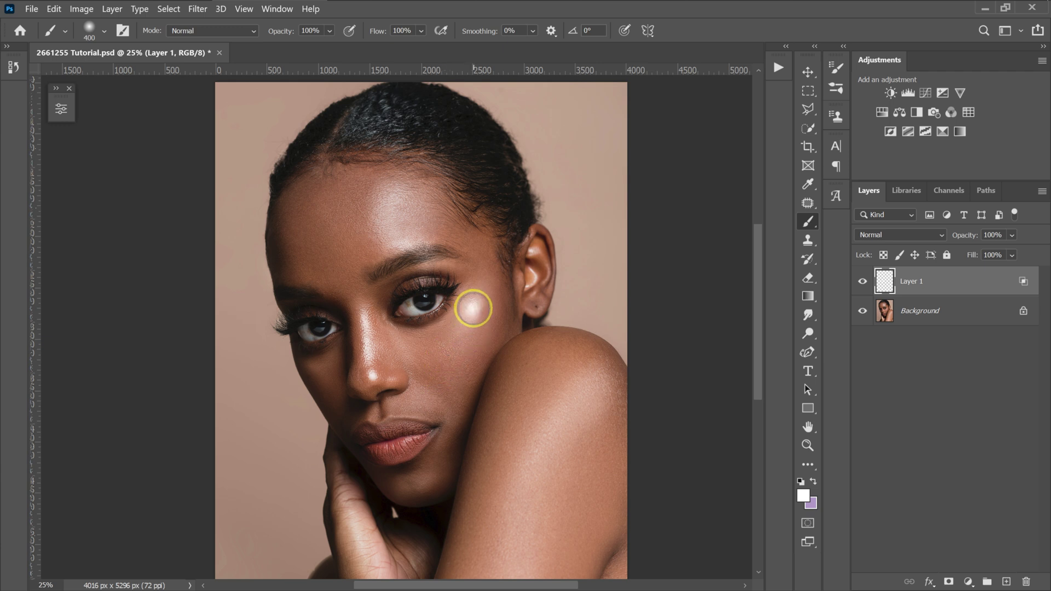
key("bracketright")
key("bracketright")
key("bracketright")
key("bracketright")
key("bracketright")
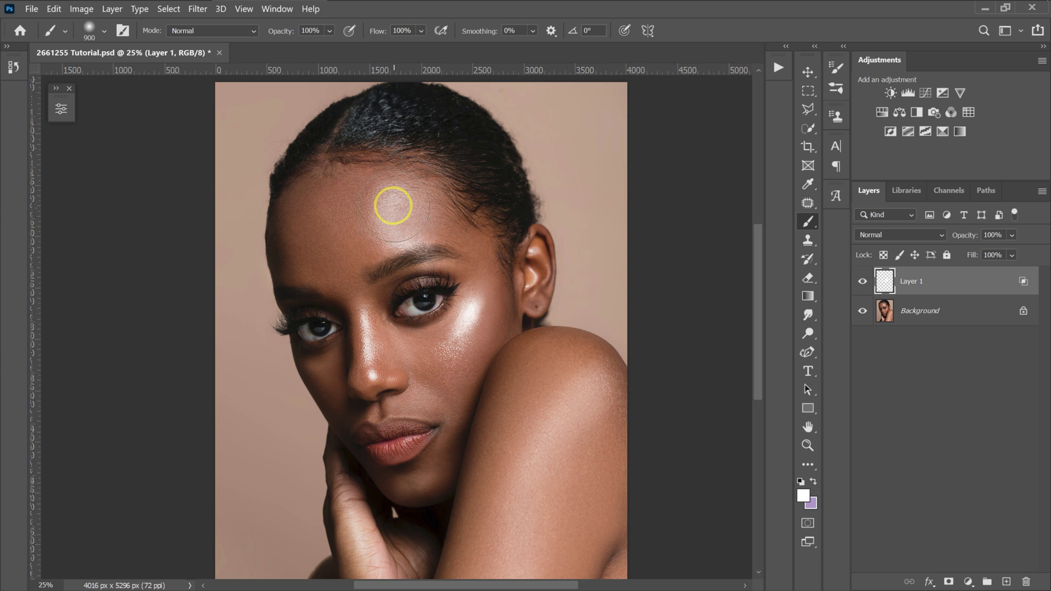
mouse_move(394, 204)
left_mouse_down()
mouse_move(376, 230)
mouse_move(413, 208)
mouse_move(402, 186)
left_mouse_up()
- Paint a white highlight along the shoulder and upper arm with the soft brush enlarged to 1100 px
left_click(537, 384)
key("bracketright")
key("bracketright")
key("bracketright")
mouse_move(570, 383)
left_mouse_down()
mouse_move(580, 383)
mouse_move(509, 563)
left_mouse_up()
scroll(509, 573, "down", 2)
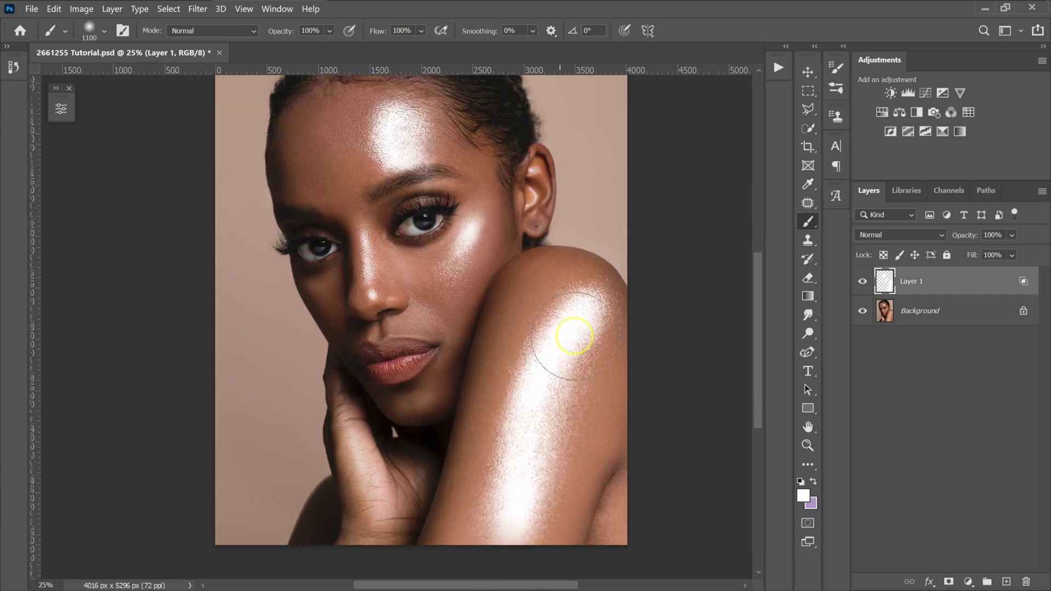
- Reduce the soft brush to 200 px and paint a white highlight along the back of the hand
key("bracketleft")
key("bracketleft")
key("bracketleft")
key("bracketleft")
key("bracketleft")
key("bracketleft")
key("bracketleft")
key("bracketleft")
key("bracketleft")
mouse_move(345, 431)
left_mouse_down()
mouse_move(373, 566)
mouse_move(394, 539)
left_mouse_up()
scroll(382, 530, "up", 1)
- Lower the highlight layer's opacity to 20% and compare the portrait with the layer hidden and shown
left_click(1012, 235)
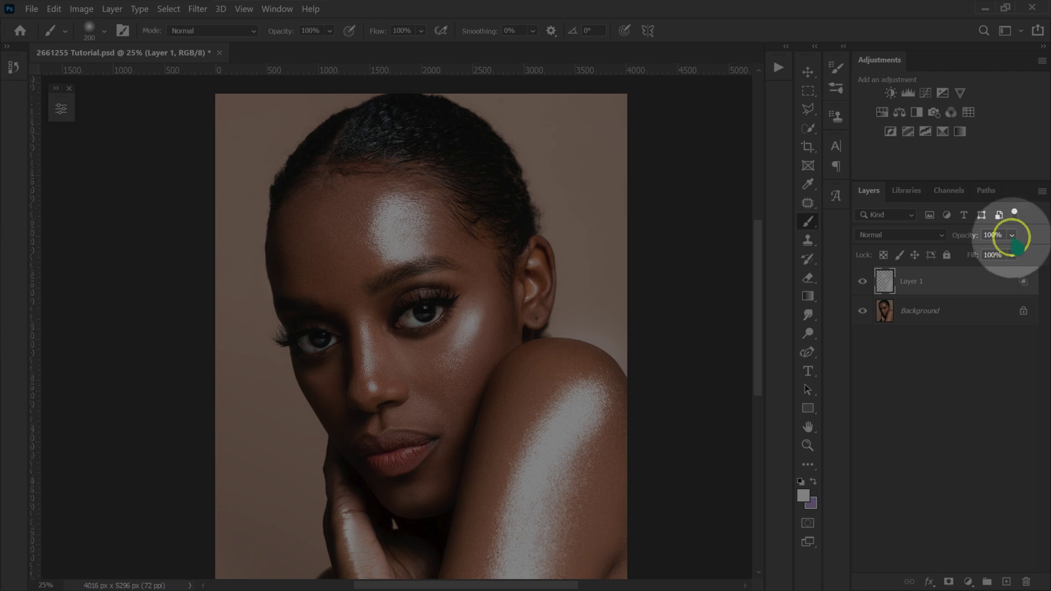
left_click_drag(1041, 252, 987, 252)
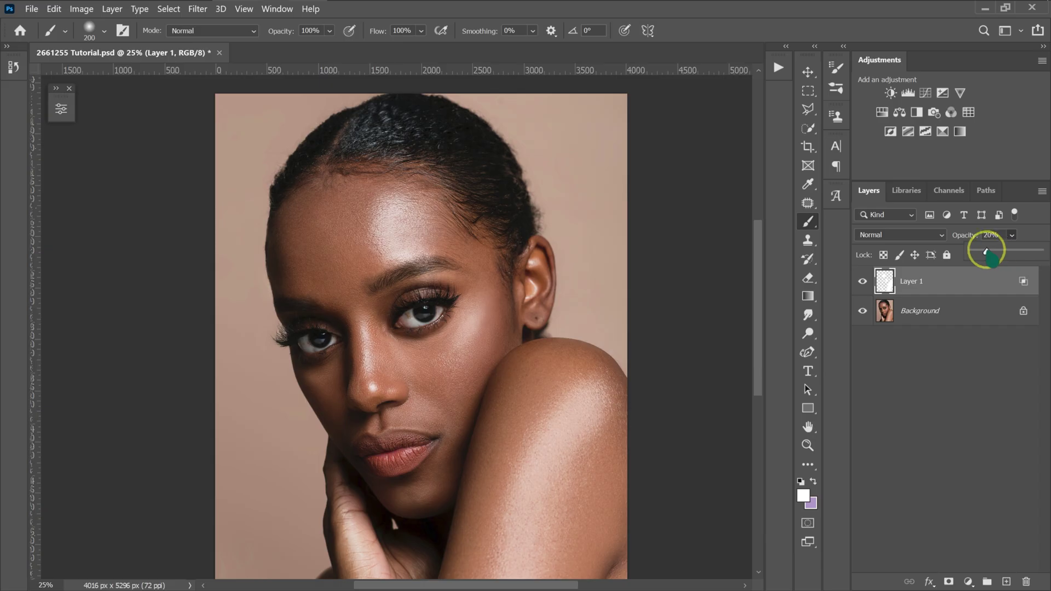
left_click(862, 283)
left_click(862, 282)
left_click(862, 283)
left_click(862, 282)
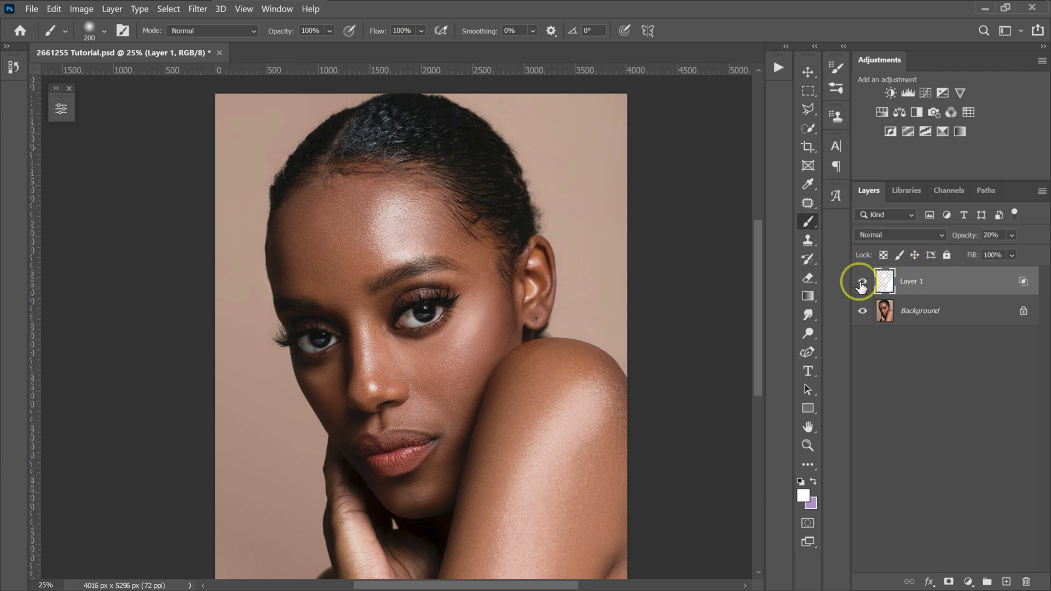
- Draw a closed, narrow leaf-shaped path along the cheekbone below the eye nearest the ear with the Curvature Pen tool
left_click(808, 353)
left_click(863, 378)
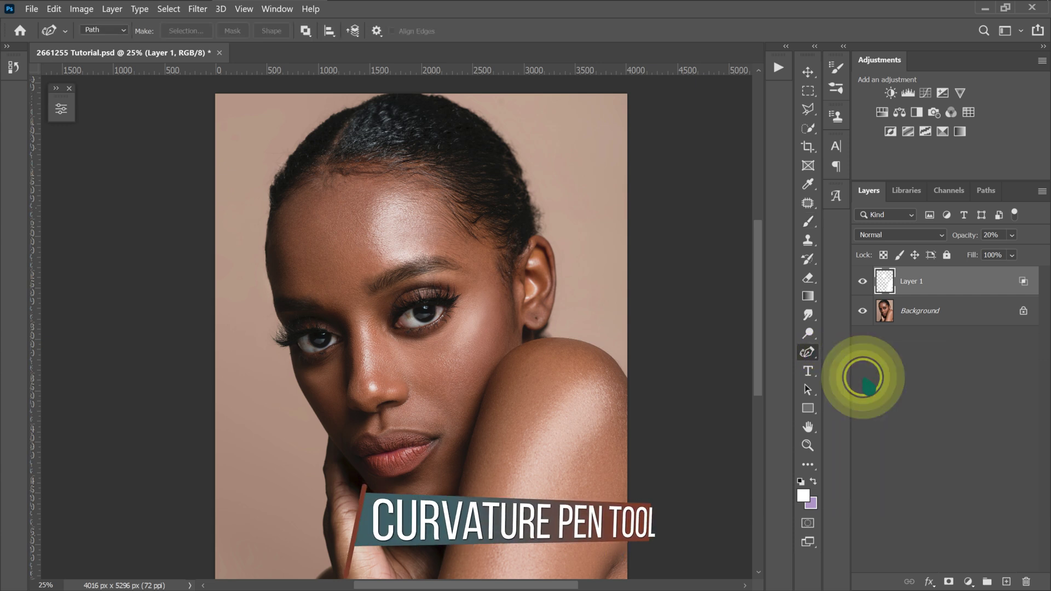
left_click(493, 301)
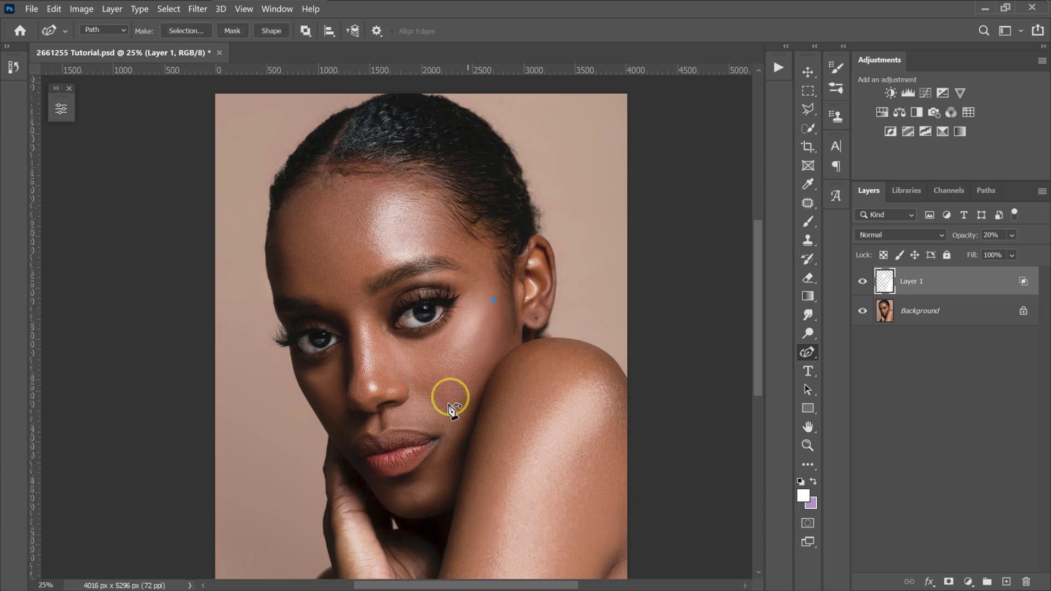
left_click(442, 392)
left_click(495, 301)
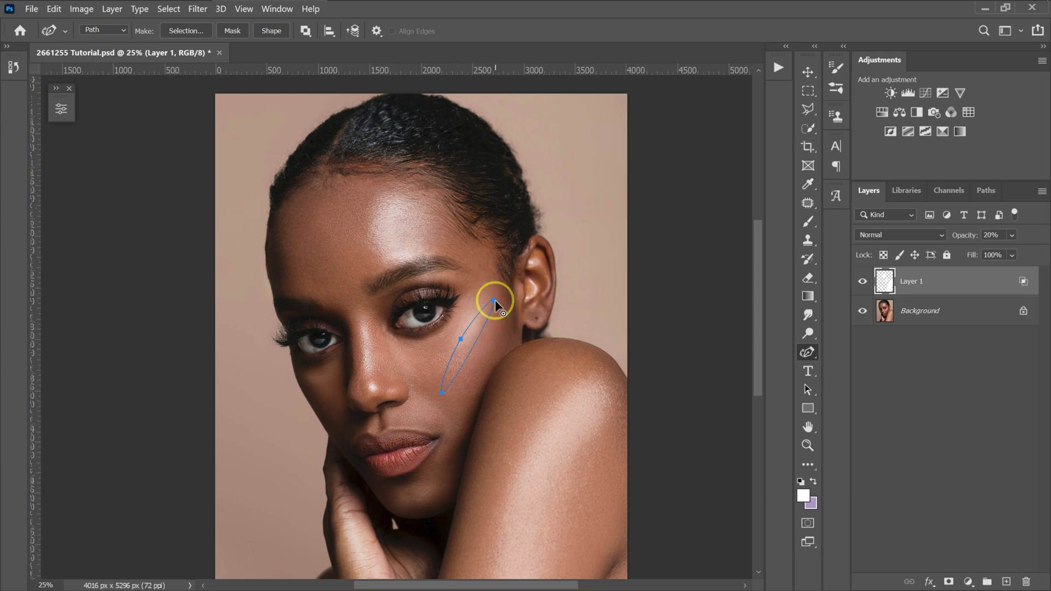
left_click(476, 351)
- Convert the cheekbone path into a new anti-aliased selection with a 1-pixel feather radius
right_click(478, 338)
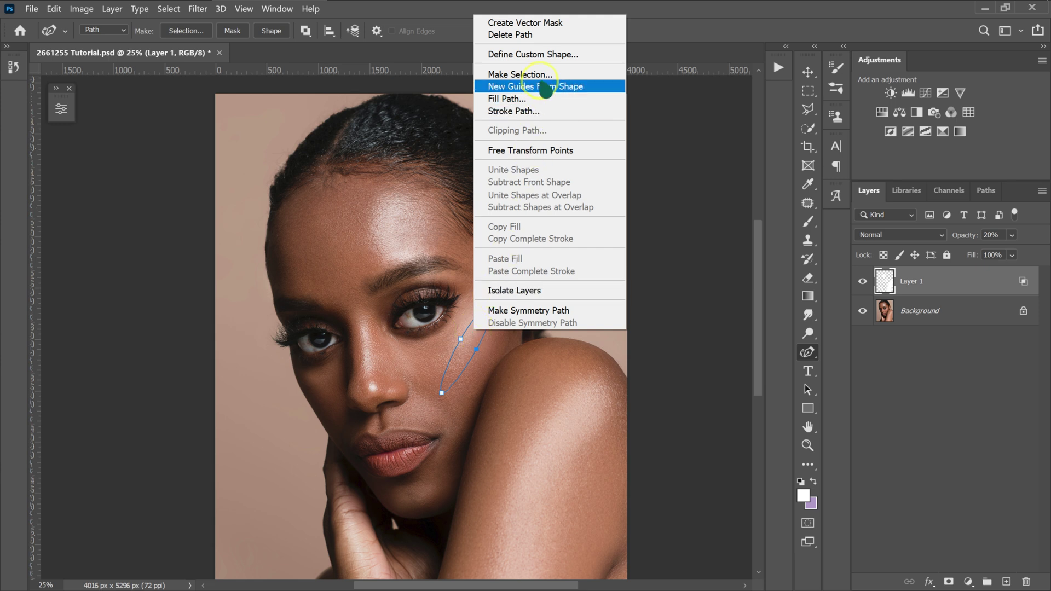
left_click(538, 74)
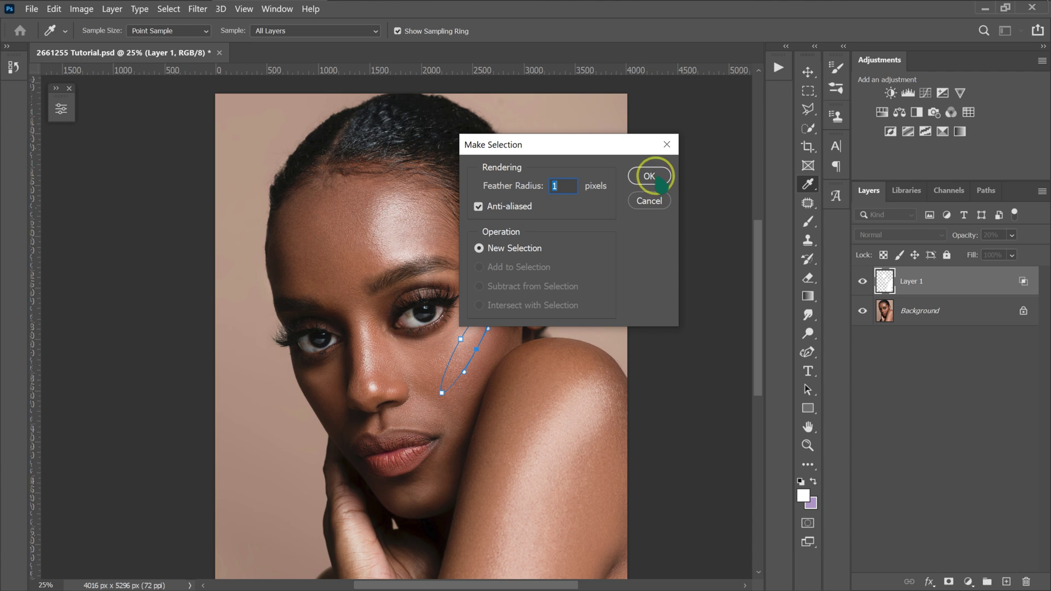
left_click(657, 181)
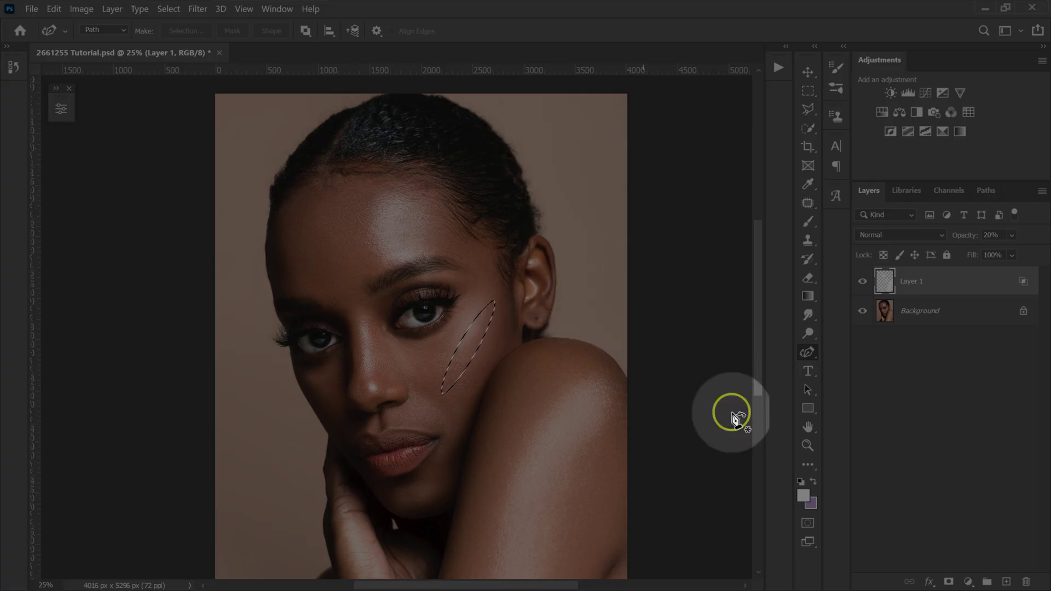
- Add a Curves adjustment layer from the selection and raise the RGB midpoint from input 128 to output 192
left_click(968, 582)
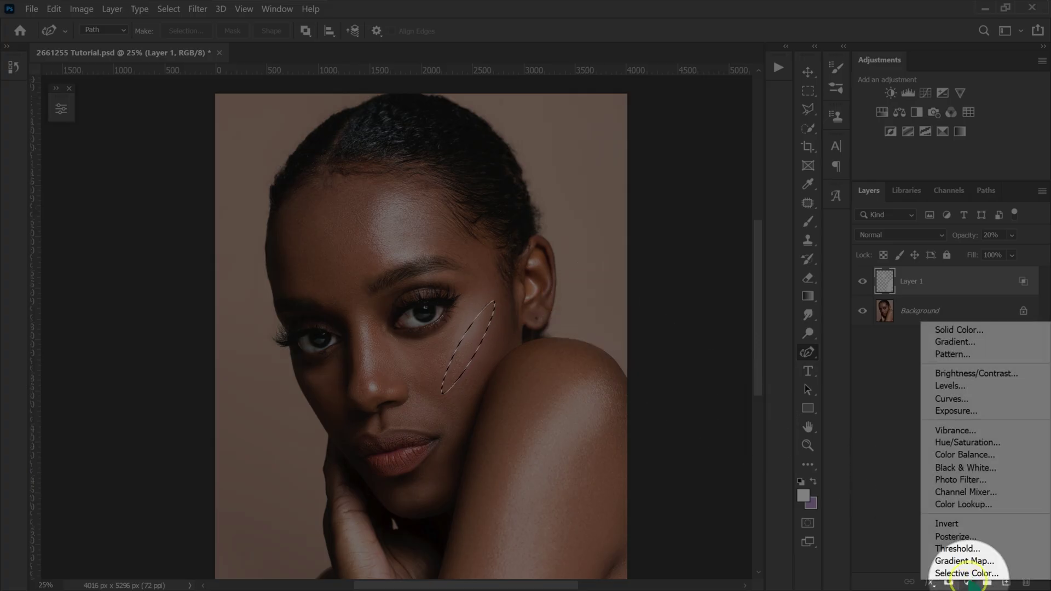
left_click(957, 399)
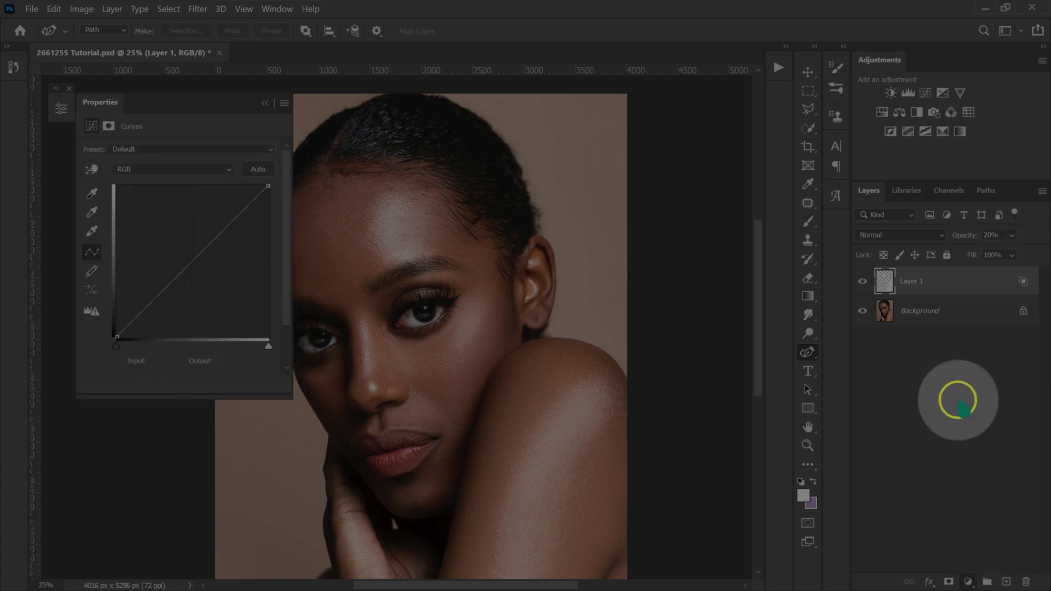
left_click_drag(178, 104, 695, 104)
left_click_drag(709, 262, 709, 230)
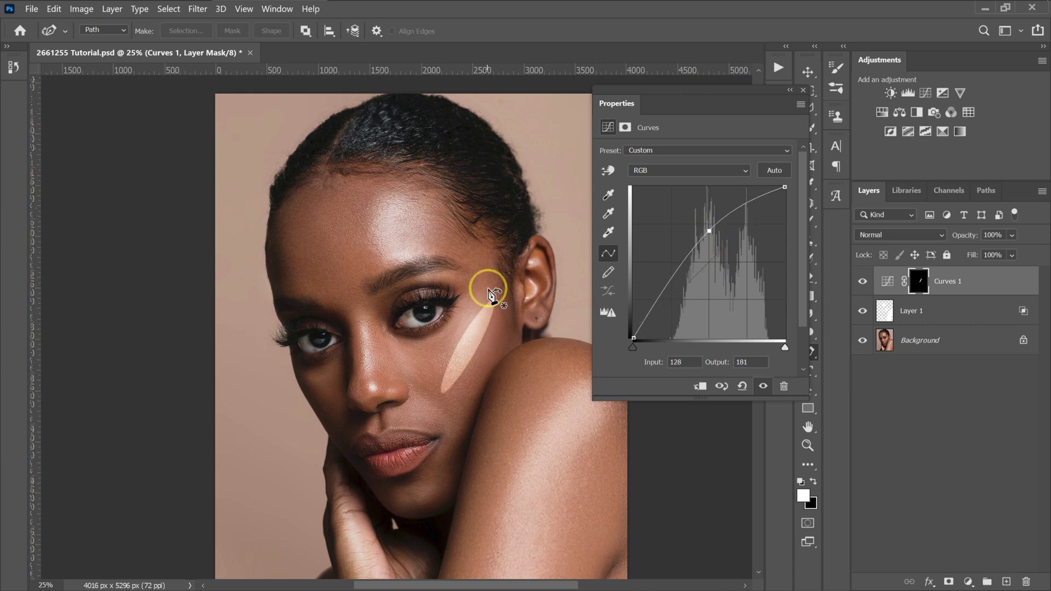
left_click_drag(453, 312, 450, 293)
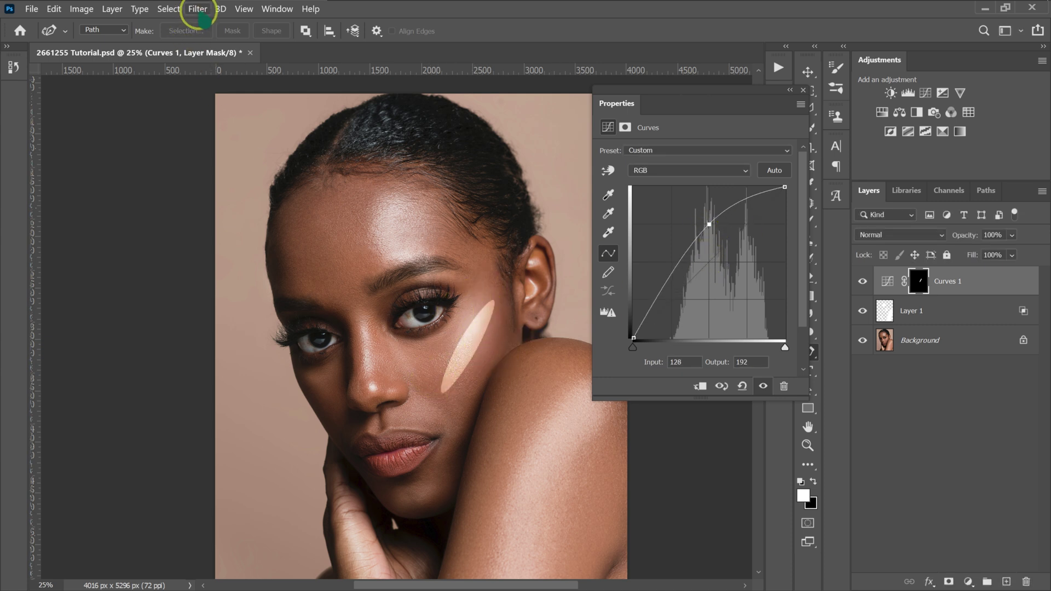
- Soften the Curves layer mask with a Gaussian Blur of 100 pixels
left_click(198, 10)
mouse_move(253, 171)
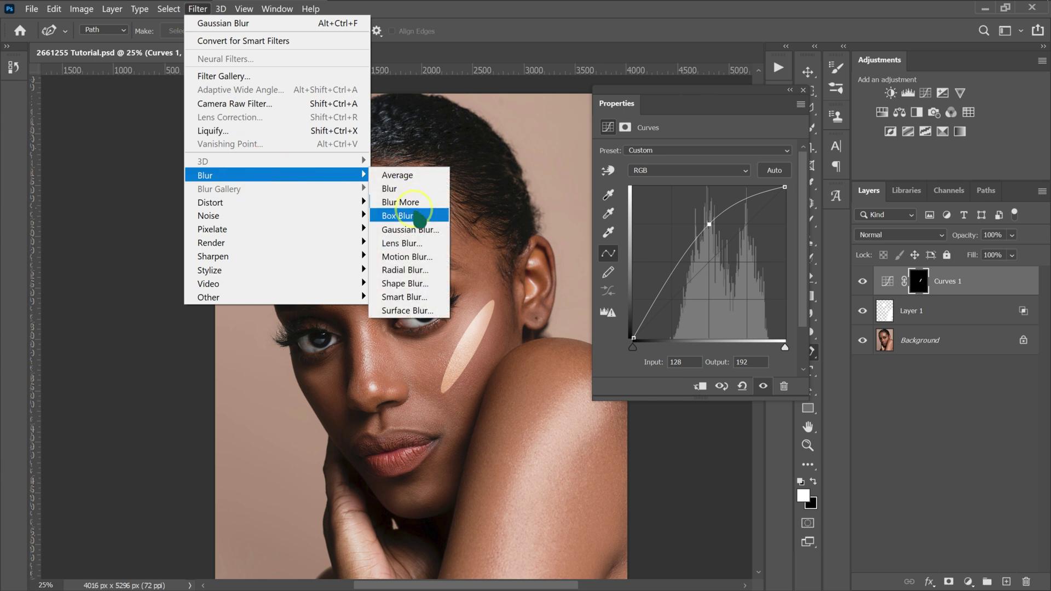
left_click(407, 229)
left_click_drag(669, 106, 82, 100)
type("100")
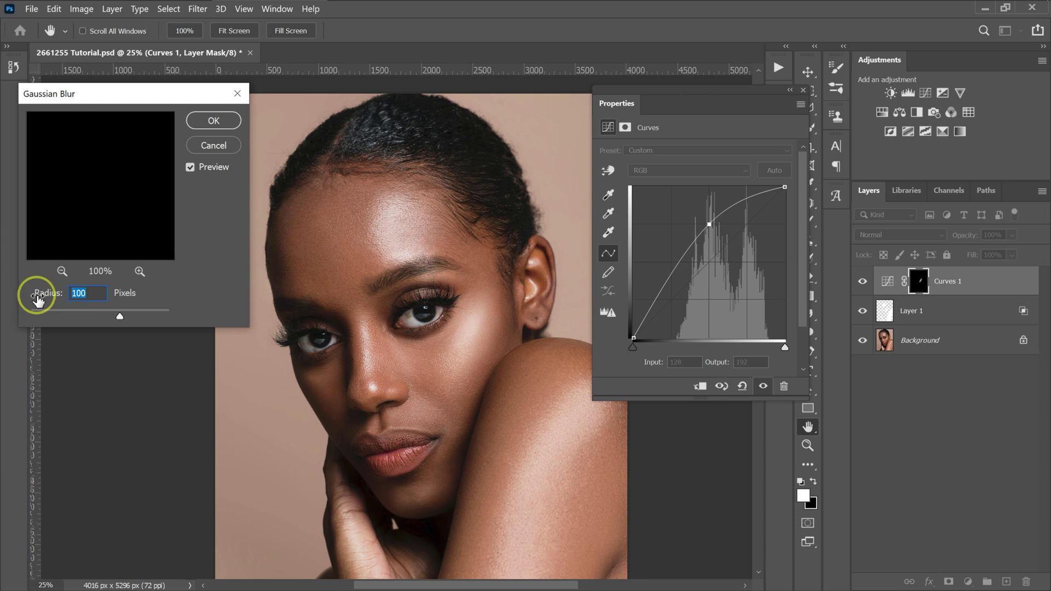
left_click(212, 126)
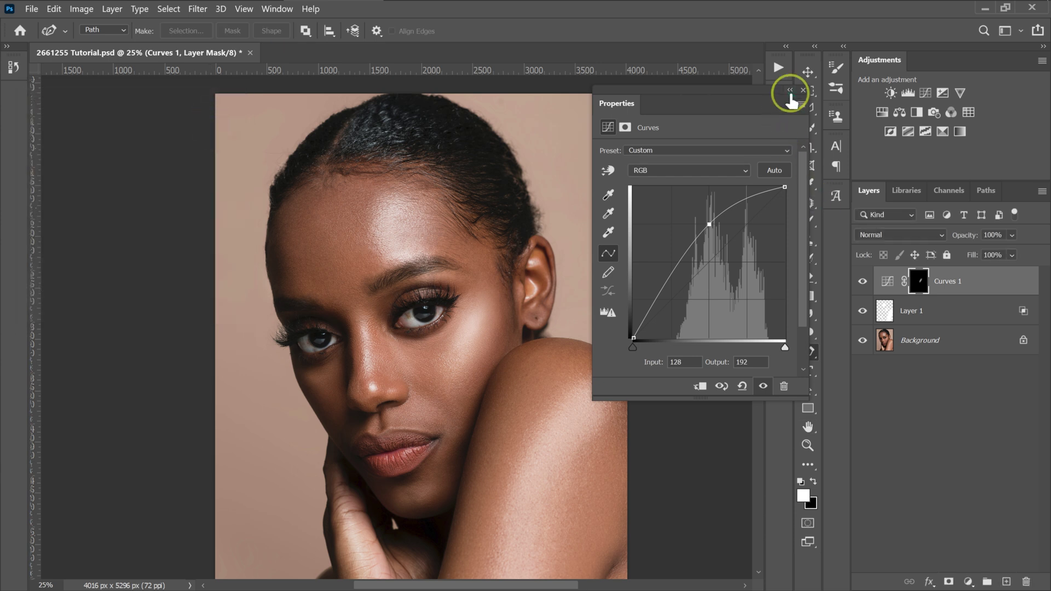
- Collapse the curve settings and compare the cheek with the Curves layer hidden and shown
left_click(791, 90)
left_click(863, 281)
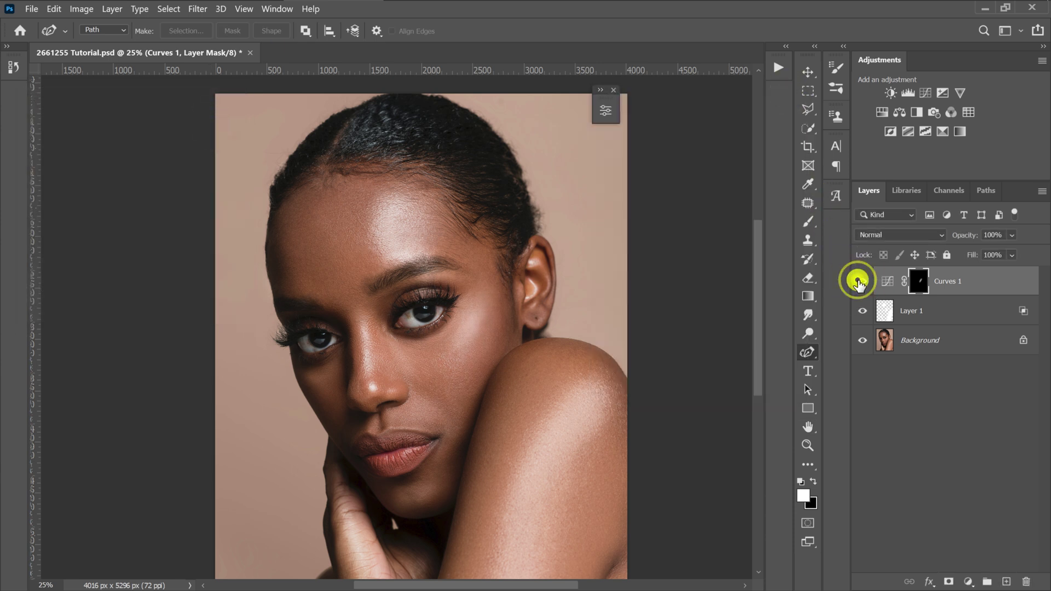
left_click(863, 281)
- Draw a curved closed path in the hollow below the cheekbone, from near the ear towards the mouth, and convert it into a new anti-aliased selection
left_click(509, 319)
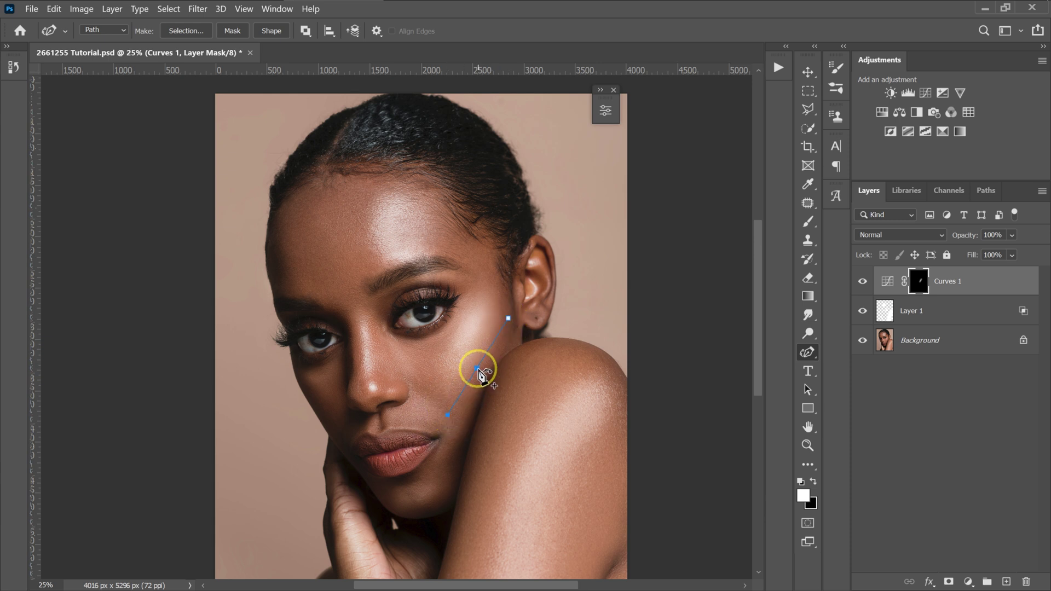
left_click(509, 319)
left_click(484, 366)
left_click_drag(501, 376, 490, 365)
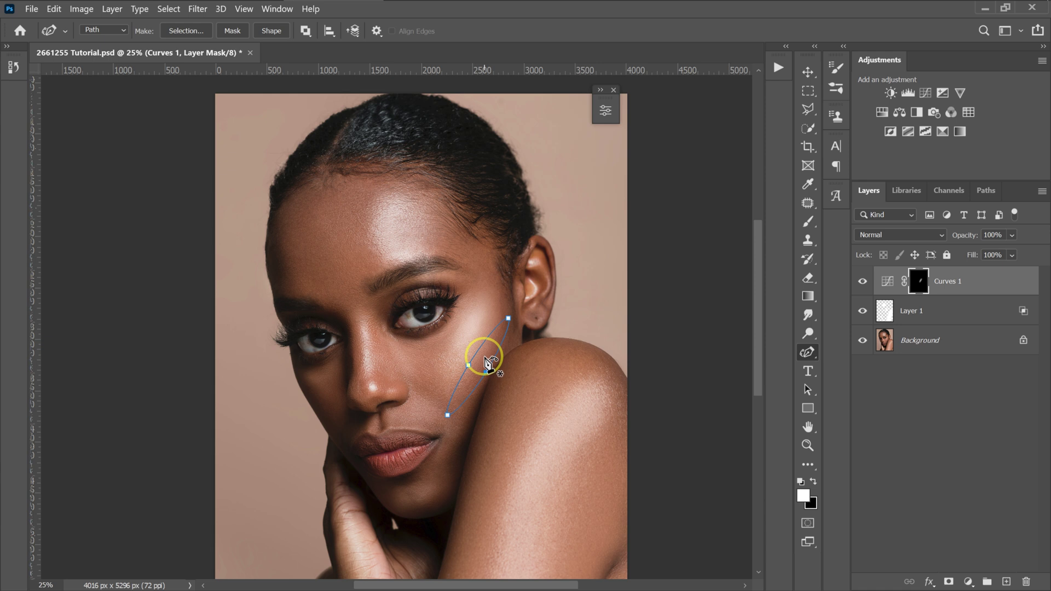
right_click(486, 362)
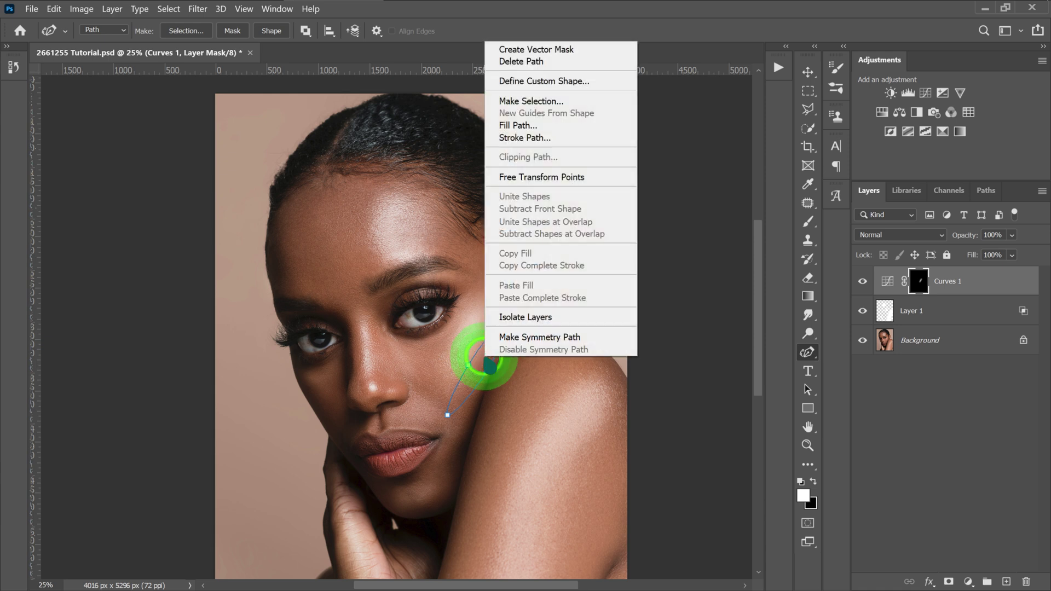
left_click(542, 102)
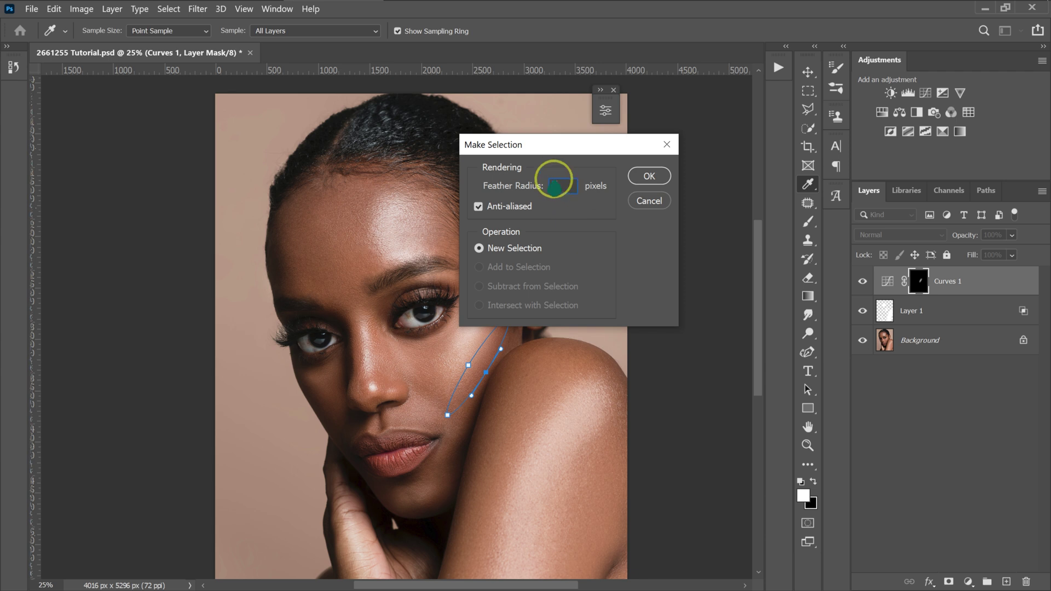
left_click(650, 176)
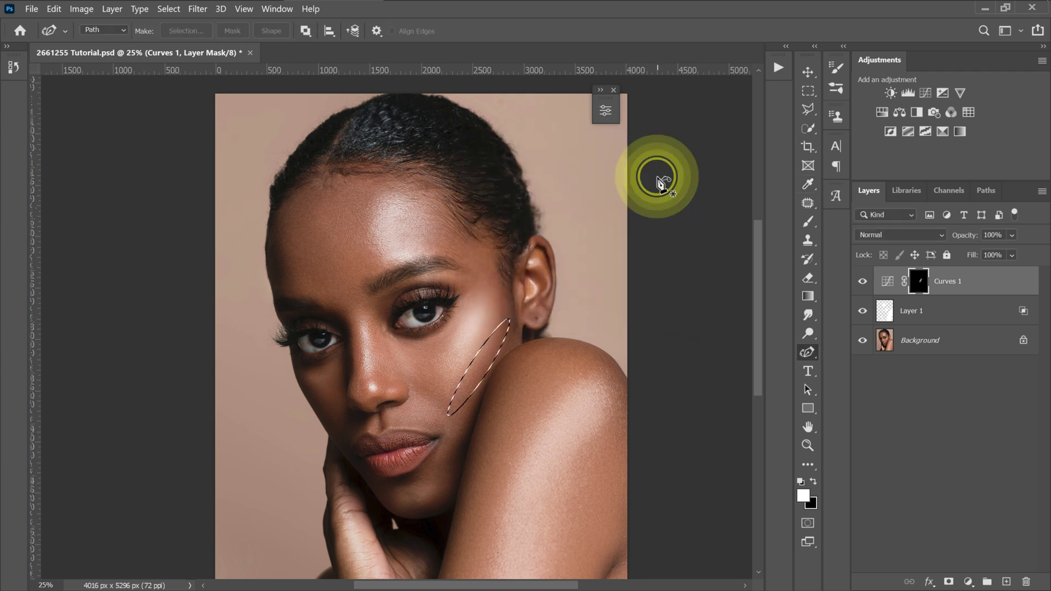
- Add a Curves adjustment layer from the cheek-hollow selection and lower the RGB midtones to input 151, output 98
left_click(969, 583)
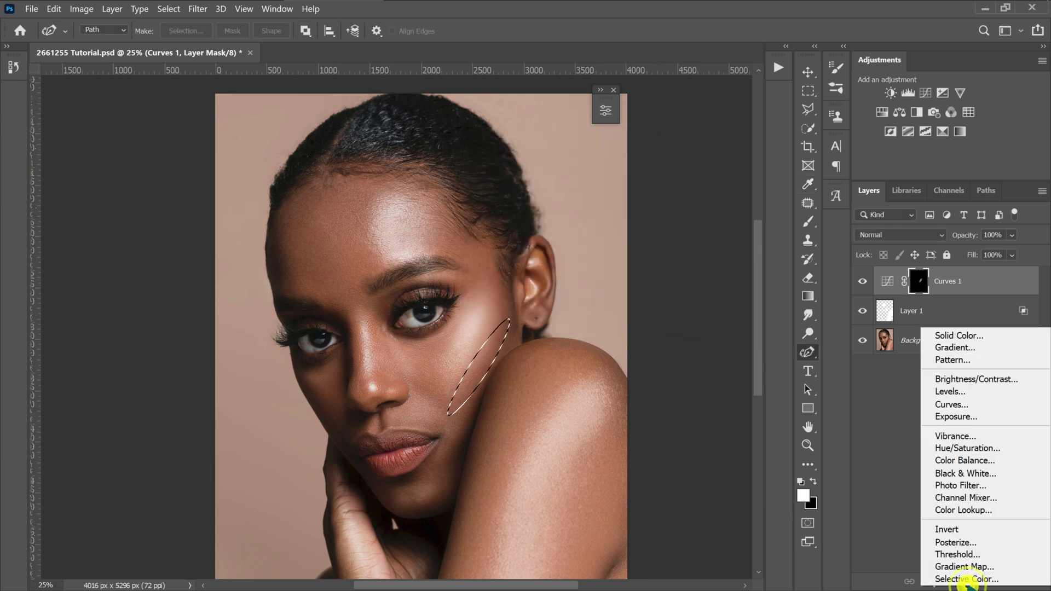
left_click(963, 405)
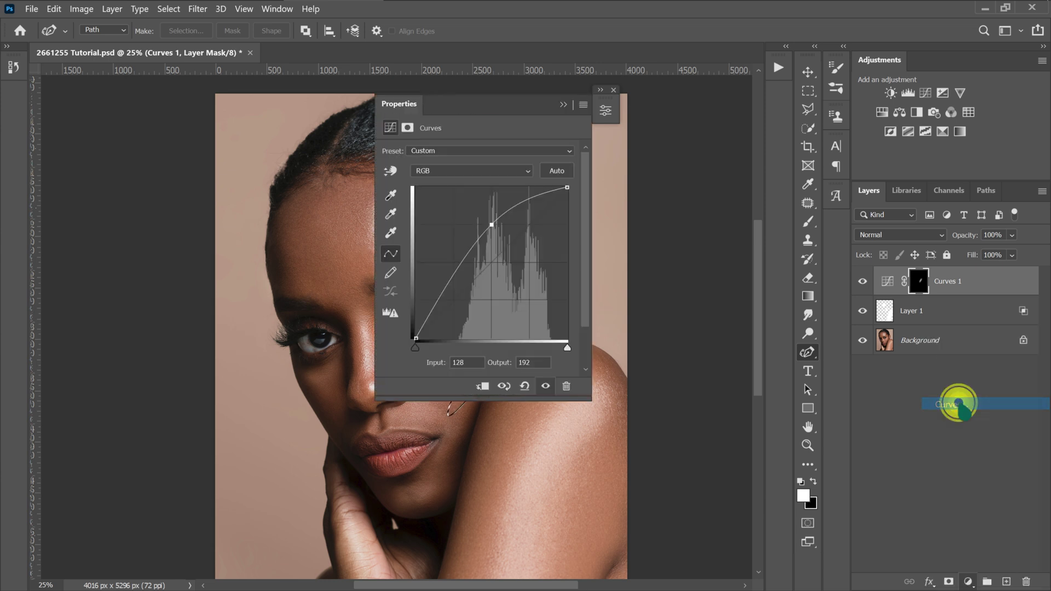
left_click_drag(470, 98, 139, 90)
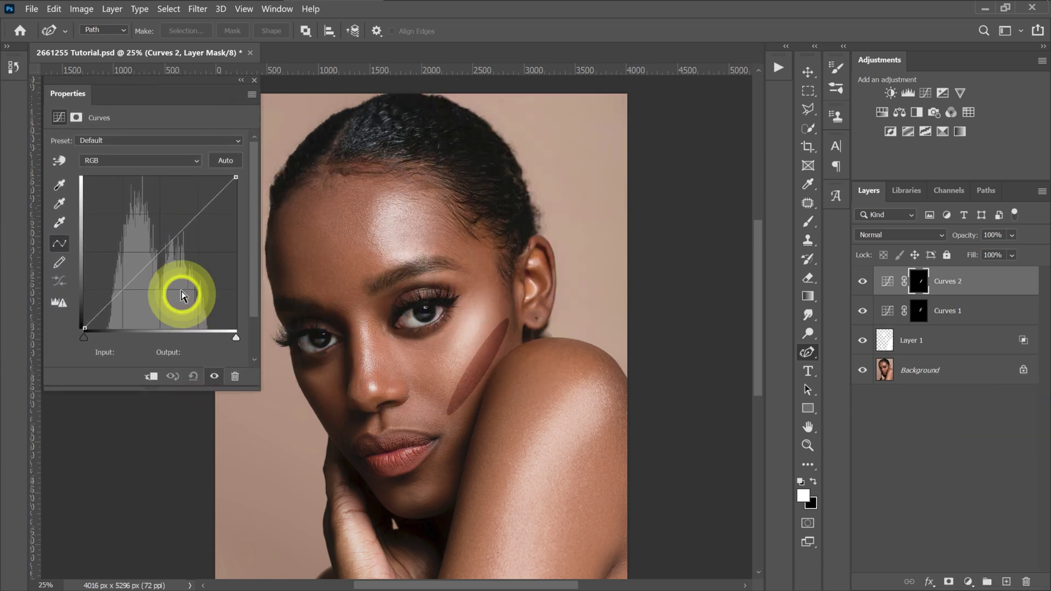
left_click_drag(159, 252, 171, 267)
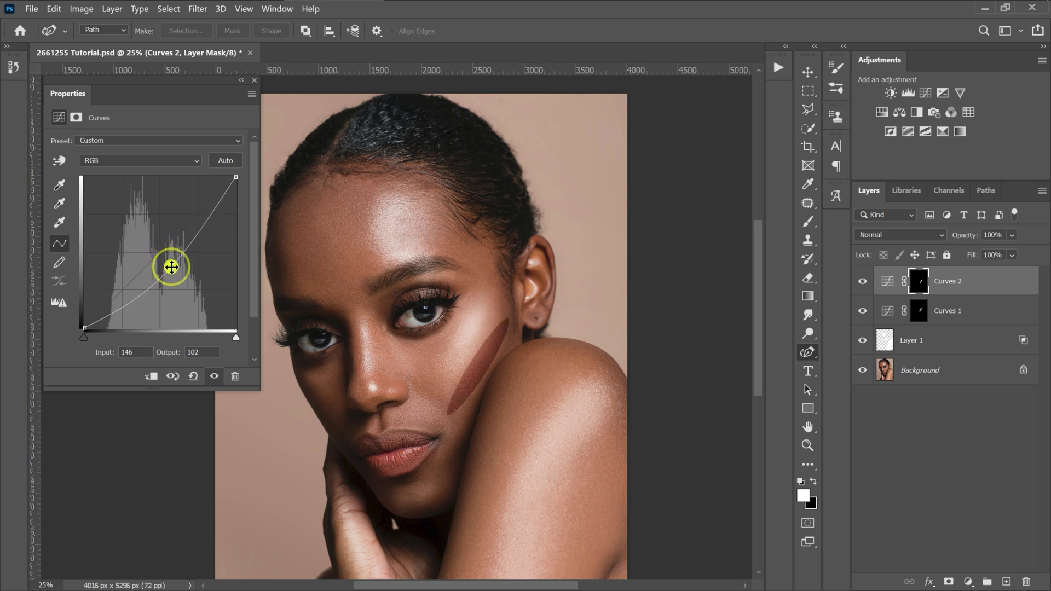
left_click_drag(170, 265, 174, 269)
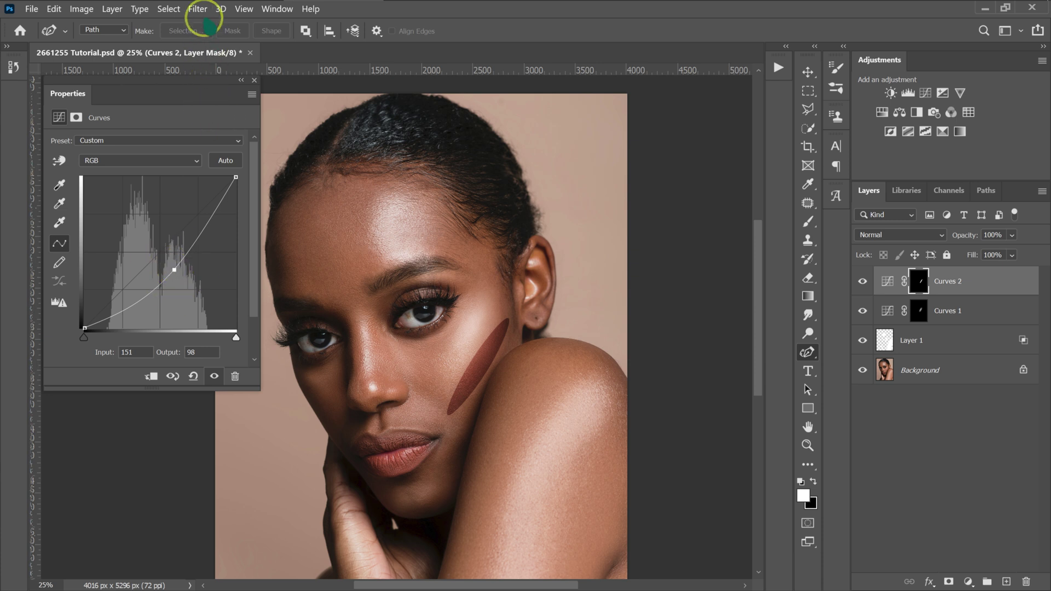
- Soften the Curves 2 layer mask with a Gaussian Blur of 100 pixels
left_click(198, 9)
mouse_move(252, 175)
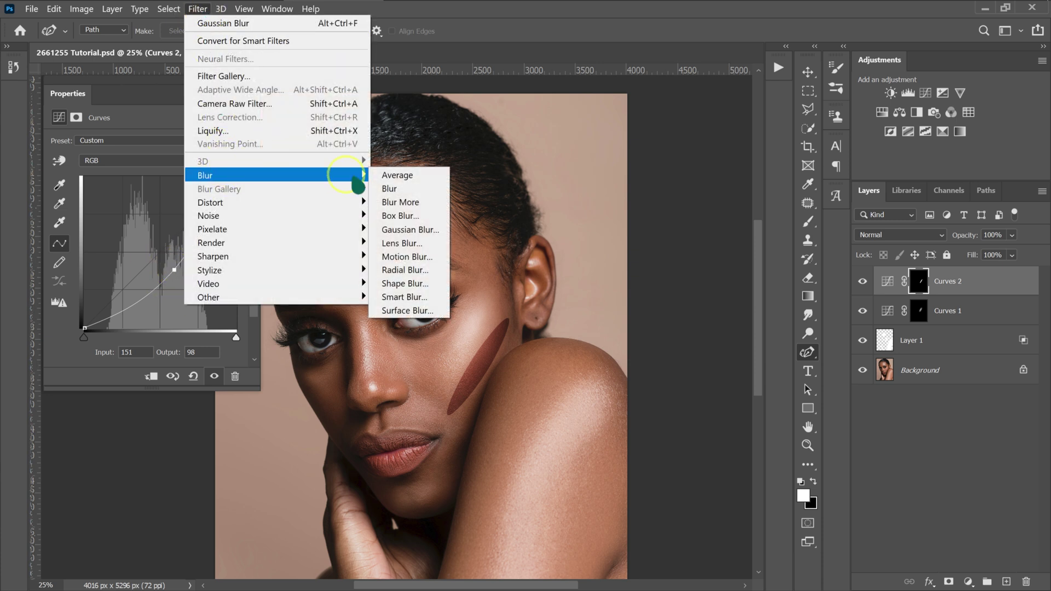
left_click(418, 230)
left_click_drag(132, 89, 743, 101)
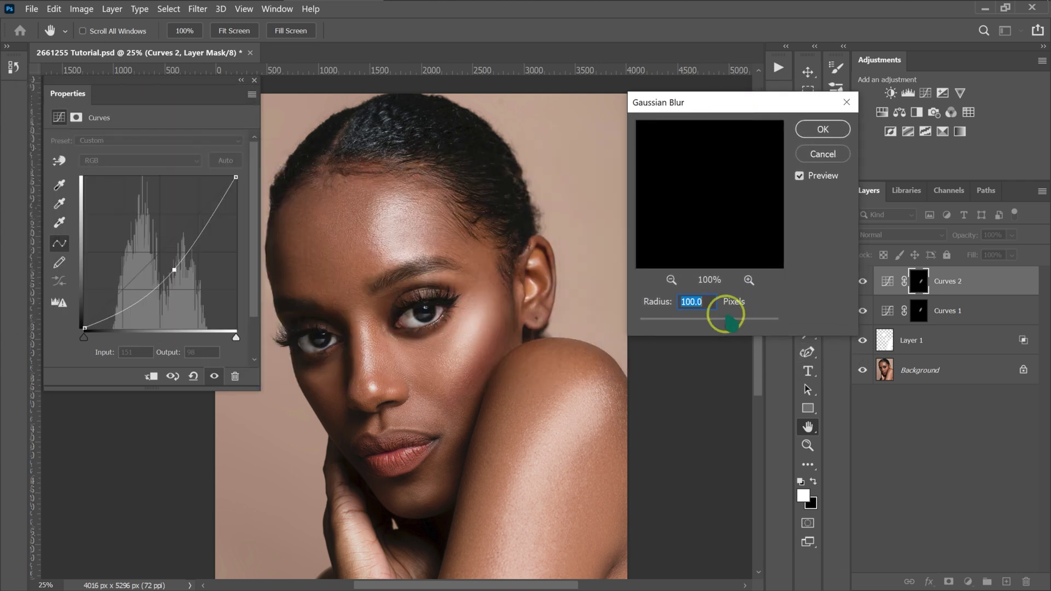
left_click(826, 130)
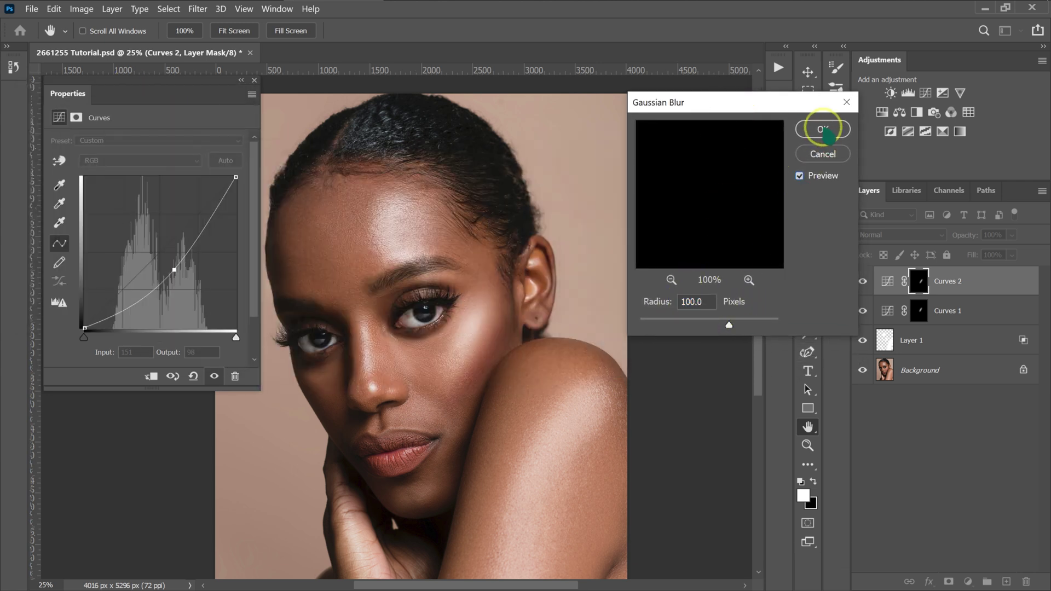
- Collapse the curve settings and compare the cheek contour with the Curves 2 layer hidden and shown
left_click(242, 81)
left_click(864, 281)
left_click(864, 281)
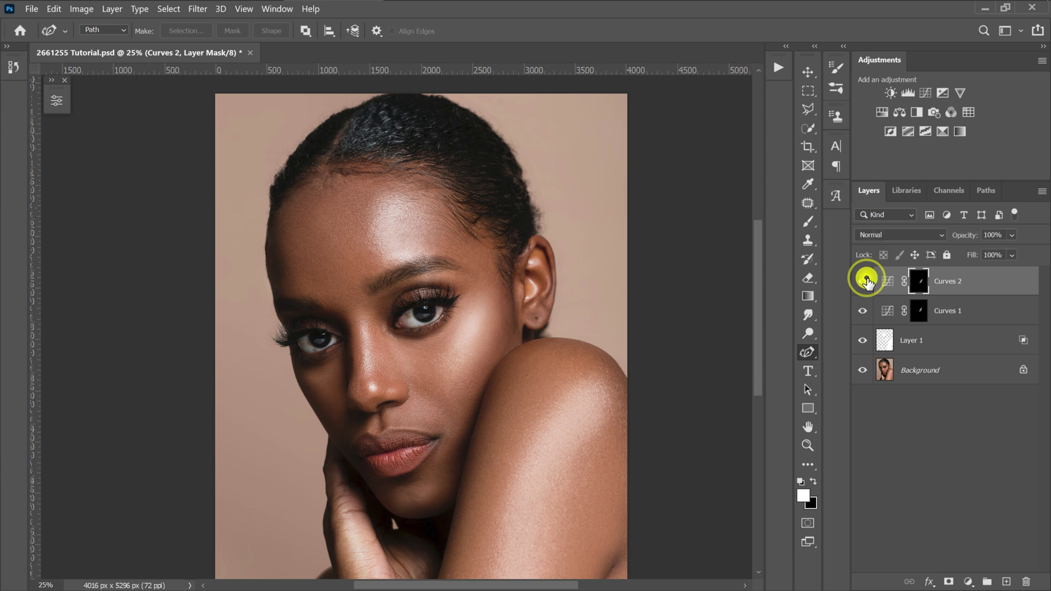
- Draw a narrow curved path along the bridge of the nose and convert it into a selection
left_click(358, 312)
left_click(364, 393)
left_click_drag(359, 312, 368, 347)
right_click(367, 344)
left_click(398, 334)
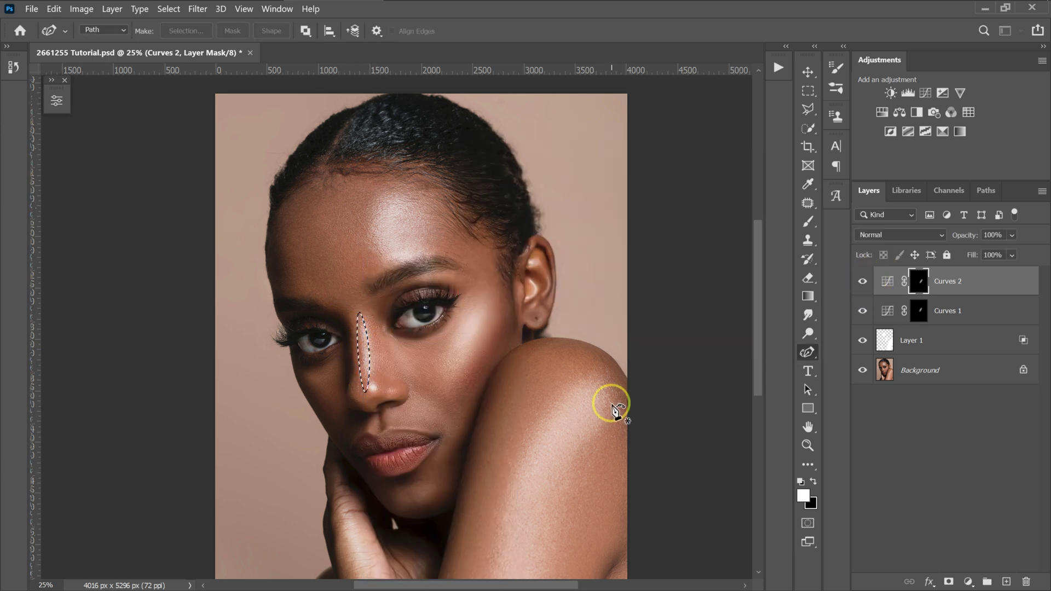
- Add a Curves adjustment layer from the nose selection, raise its midtones slightly, and soften the mask with Gaussian Blur
left_click_drag(968, 582, 959, 399)
left_click_drag(685, 265, 689, 254)
left_click(197, 9)
mouse_move(274, 176)
left_click(833, 347)
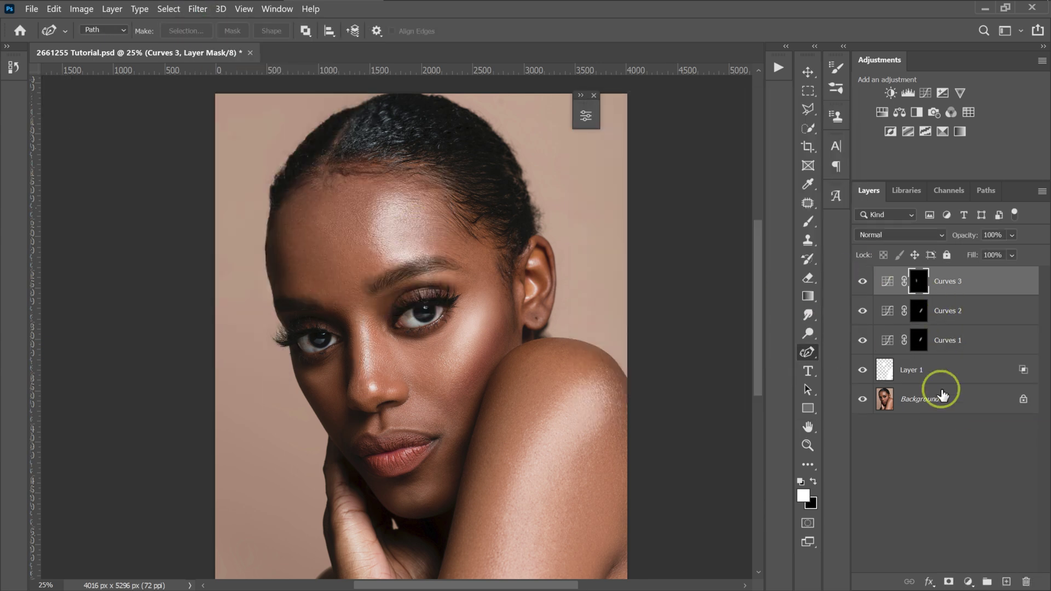
- Group the three Curves layers together with Layer 1
left_click(888, 281)
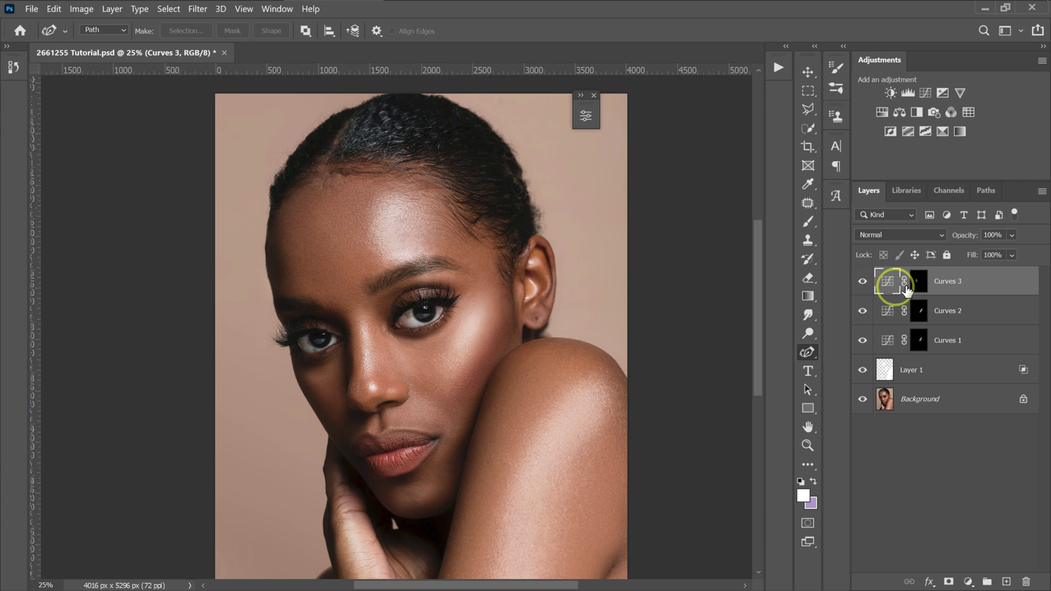
left_click(957, 283)
left_click(964, 371, "shift")
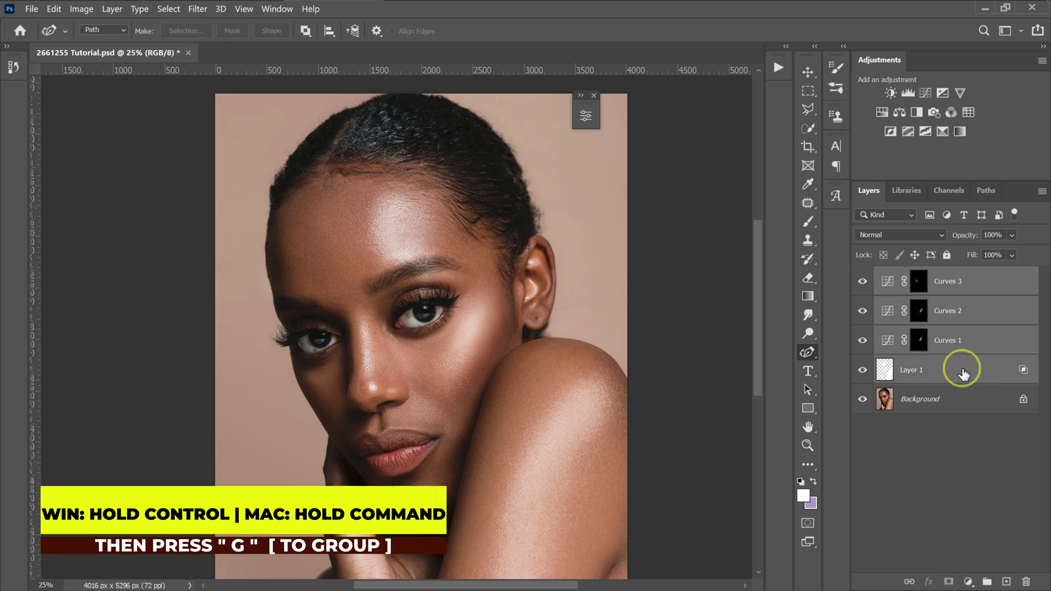
key("ctrl+g")
- Compare the portrait before and after retouching by hiding and showing Group 1
left_click(863, 277)
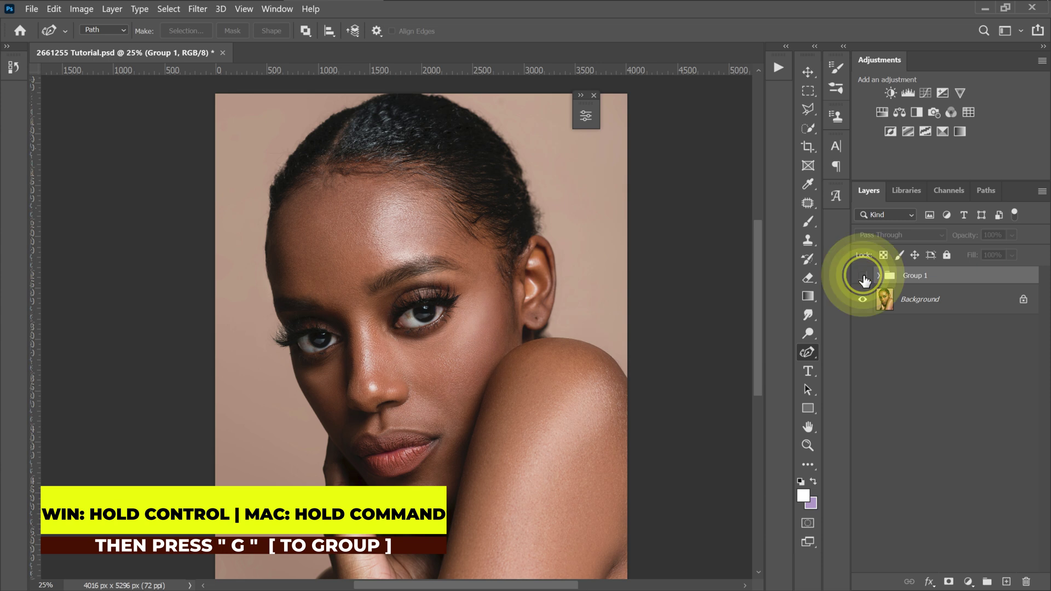
left_click(864, 278)
left_click(863, 278)
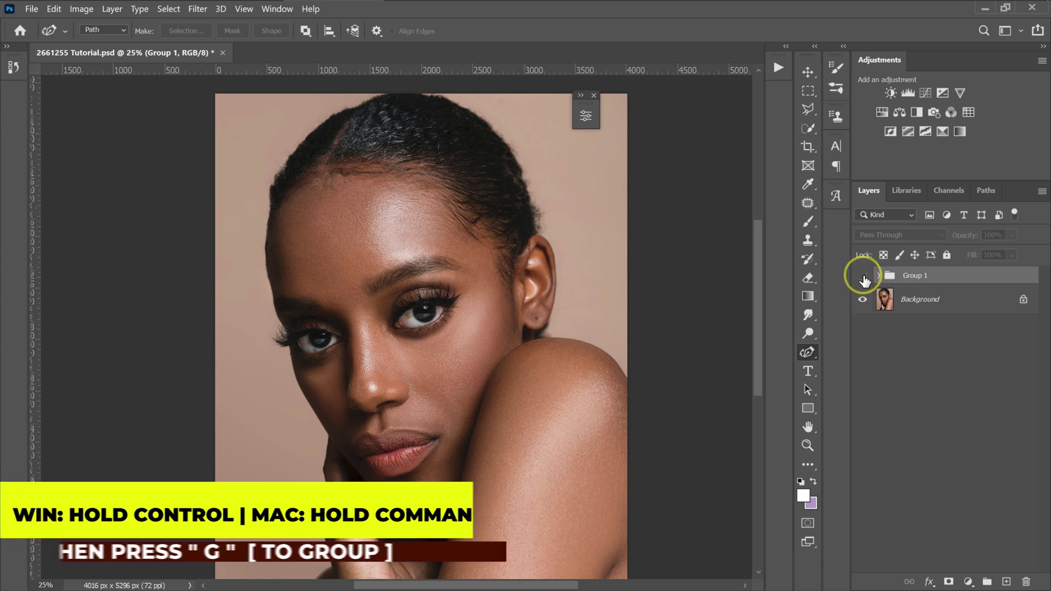
left_click(863, 277)
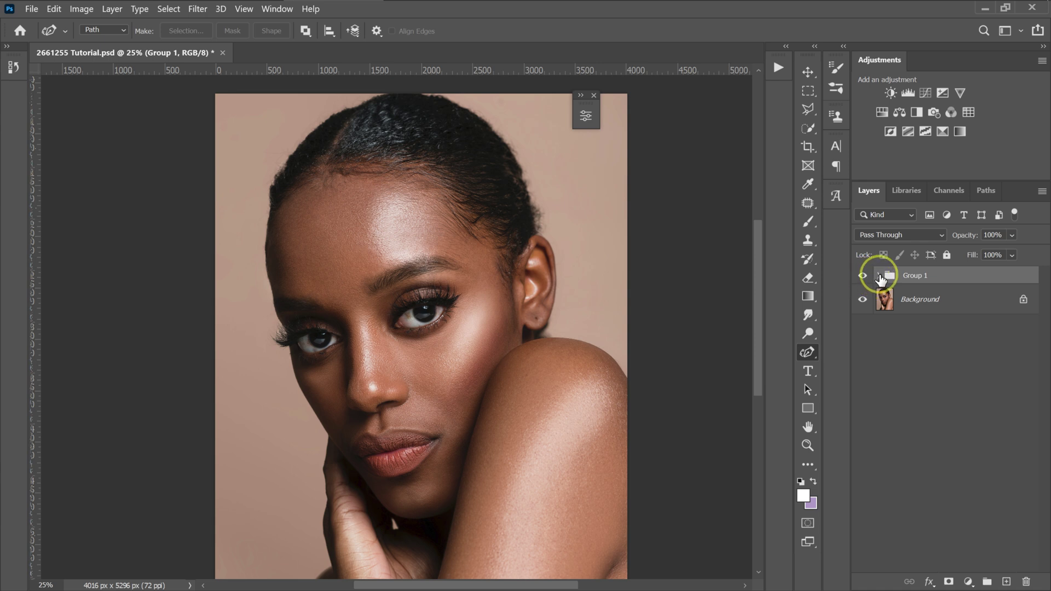
- Expand Group 1, then set the opacity of Curves 3 to 70% and of Curves 2 to 85%
left_click(879, 276)
left_click(955, 299)
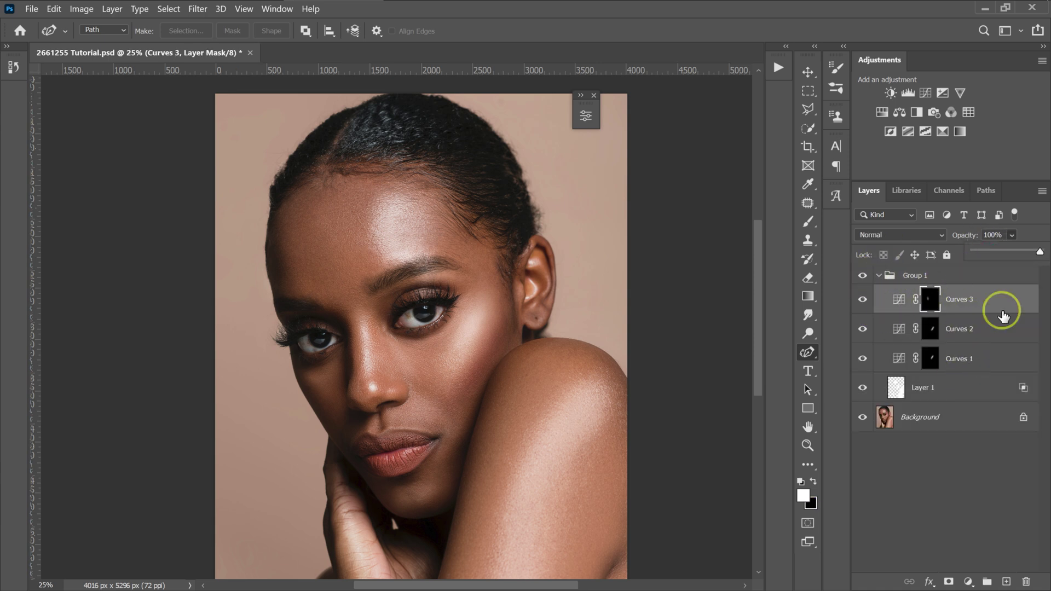
left_click(967, 335)
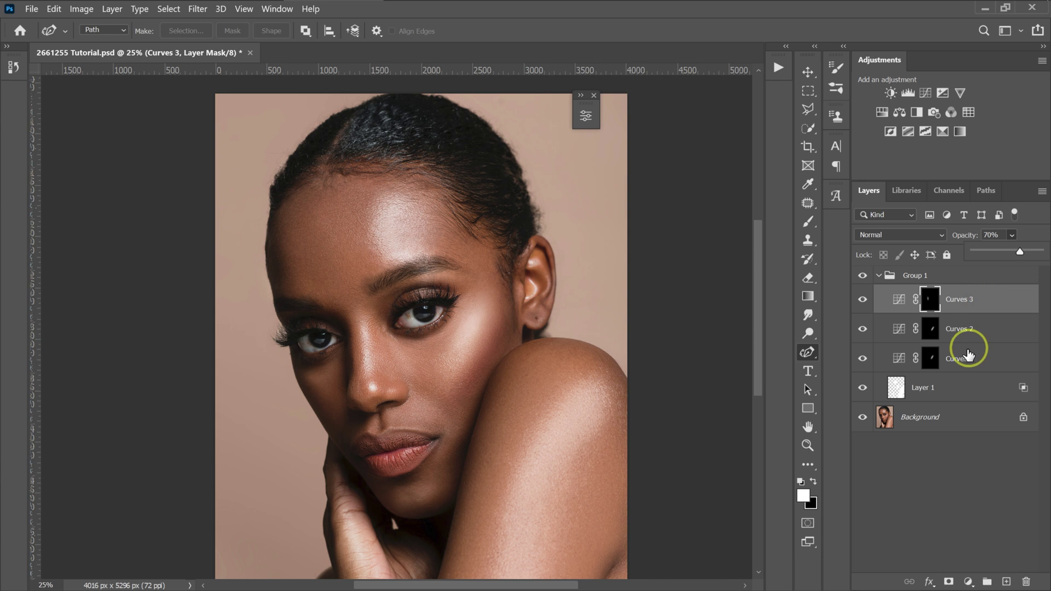
- Compare the portrait with the opacity-adjusted Group 1 hidden and shown
left_click(863, 276)
left_click(863, 276)
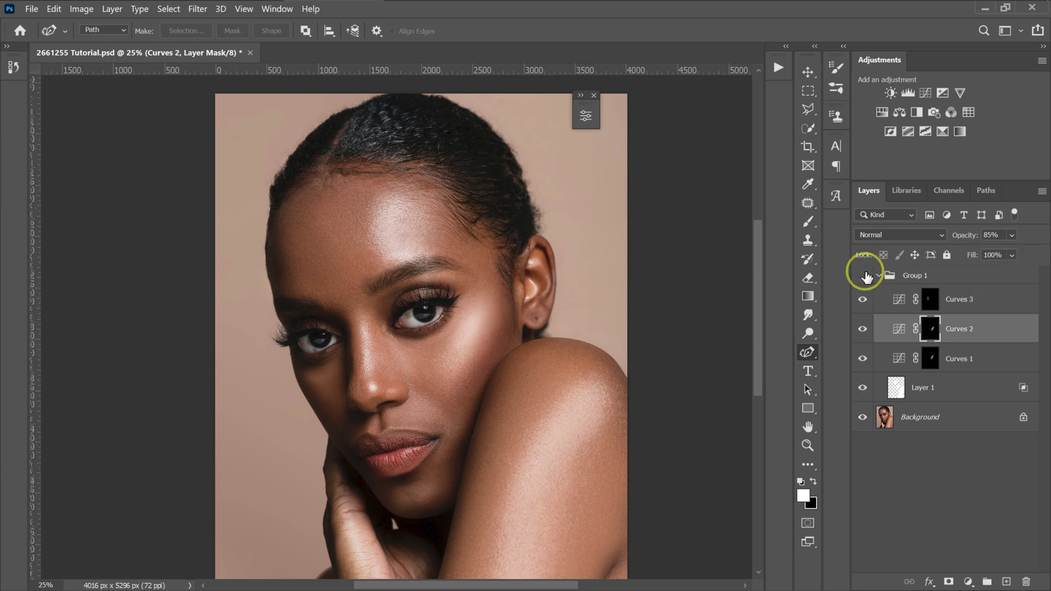
left_click(863, 276)
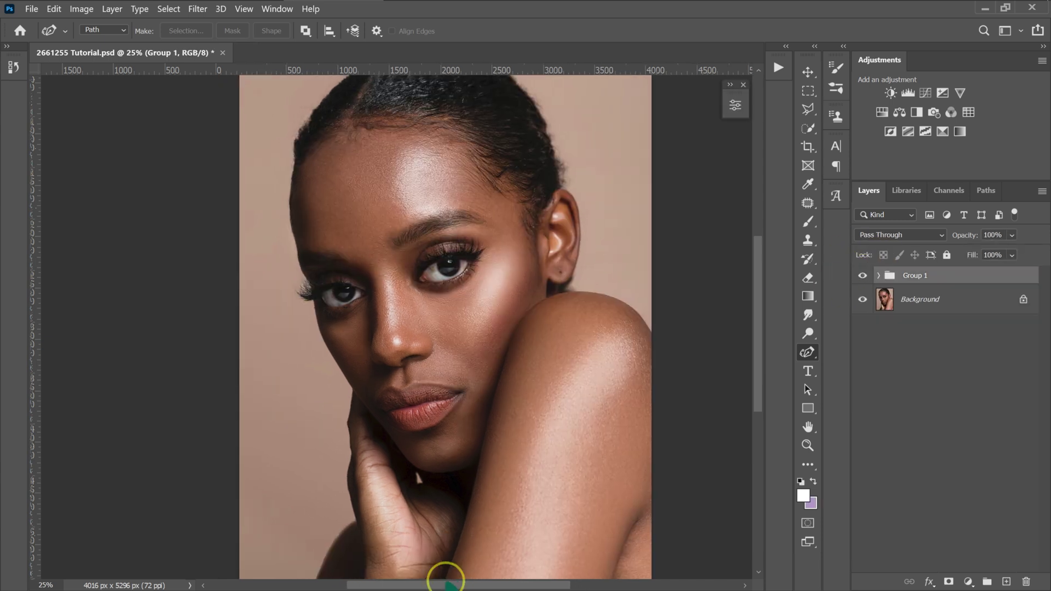
- Add a Color Lookup adjustment layer above Group 1
left_click_drag(448, 584, 482, 584)
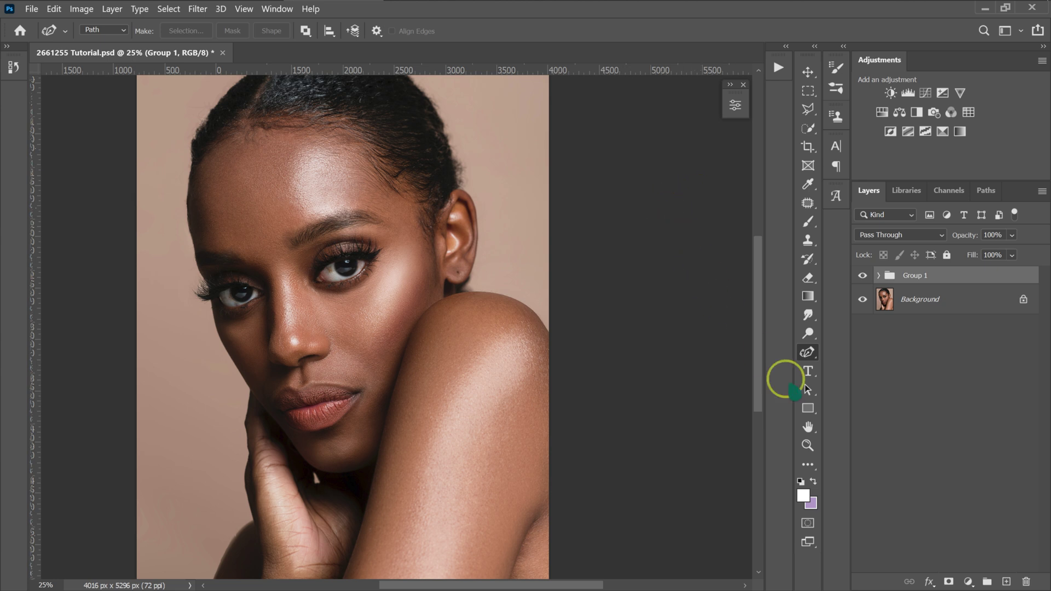
left_click(968, 583)
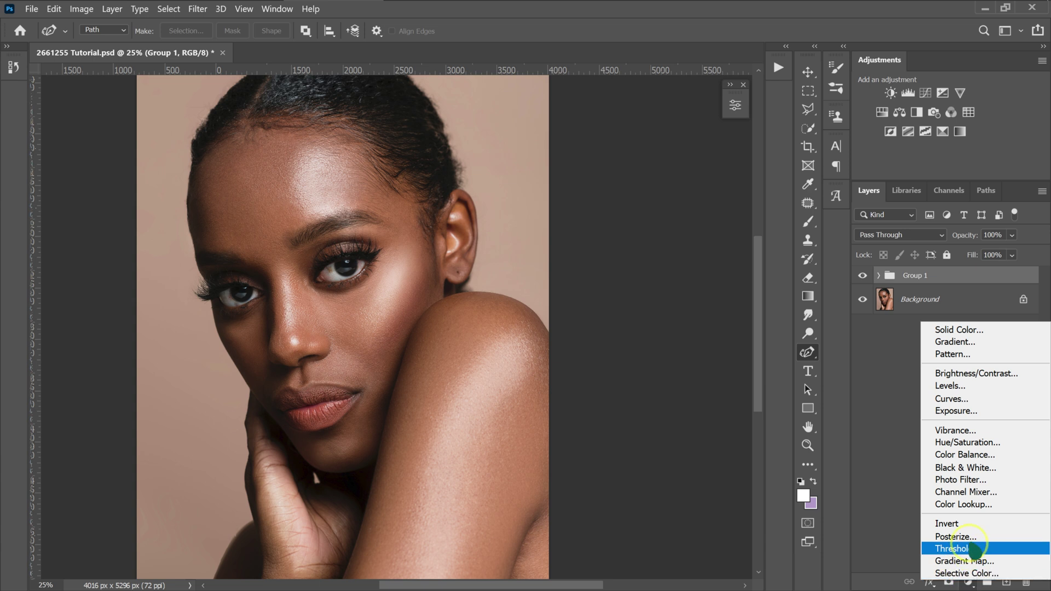
left_click(973, 506)
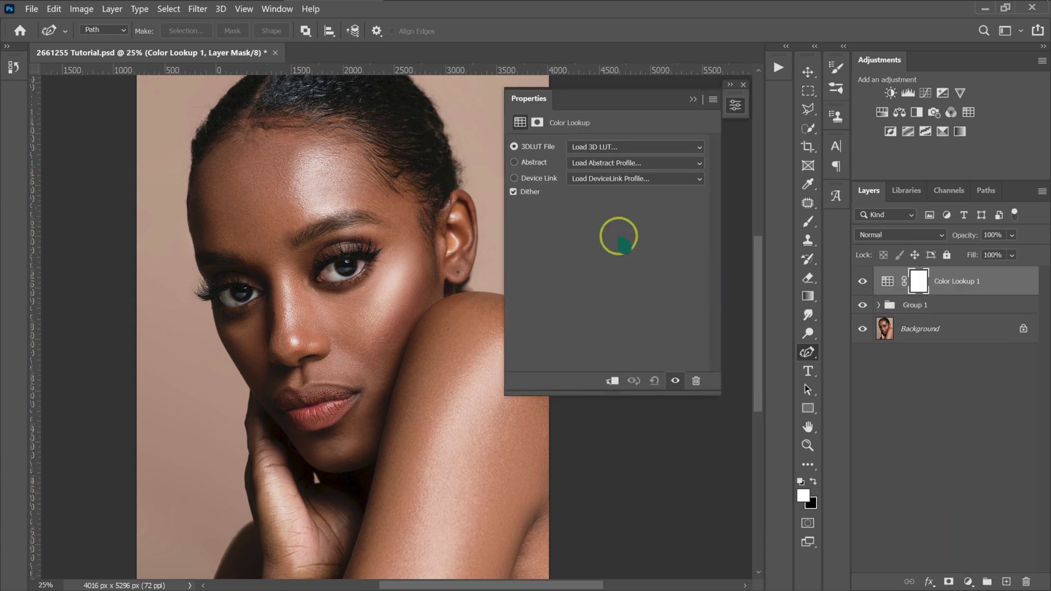
- Load Champagne.CUBE as the 3D LUT and compare the portrait with the Color Lookup layer hidden and shown
left_click(589, 153)
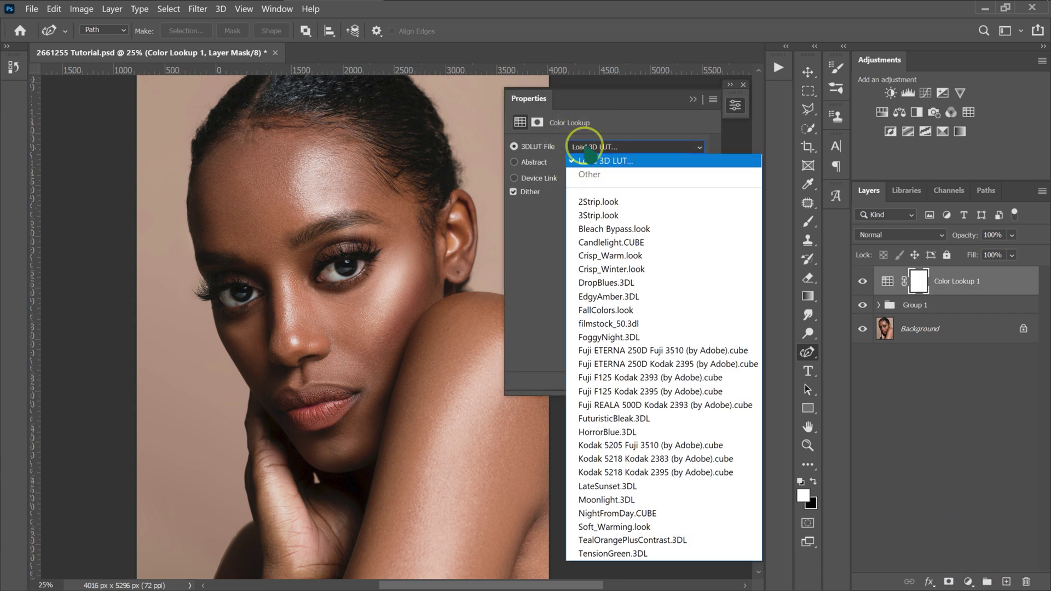
left_click(602, 162)
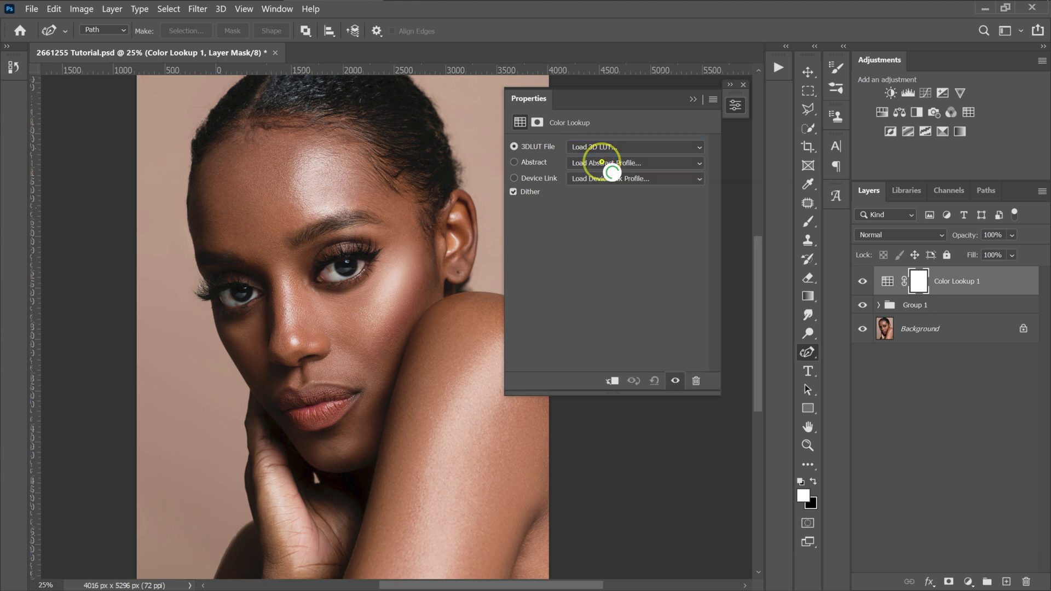
left_click_drag(643, 66, 623, 66)
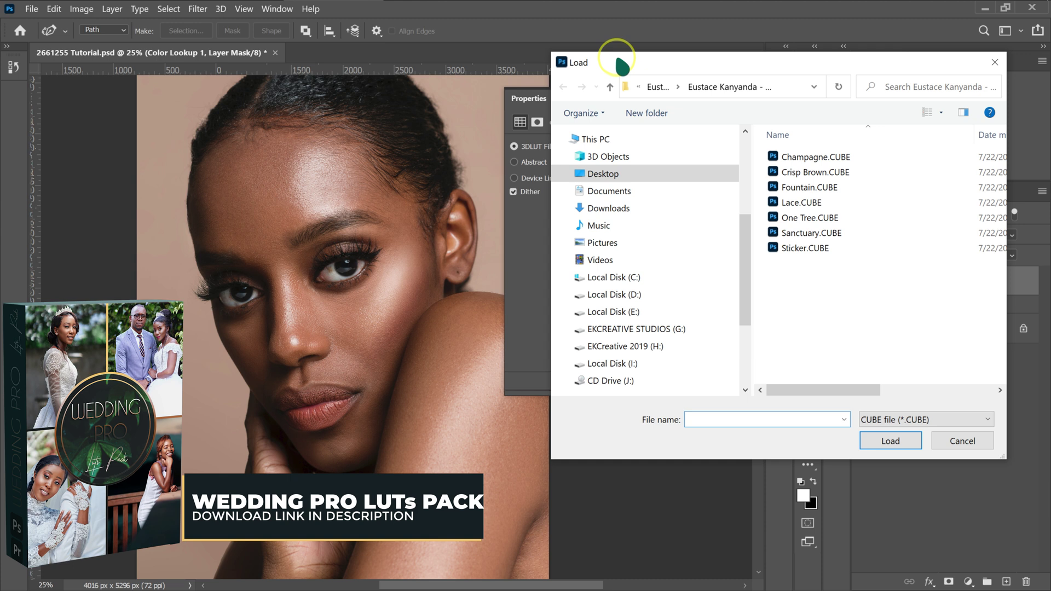
left_click_drag(622, 66, 617, 65)
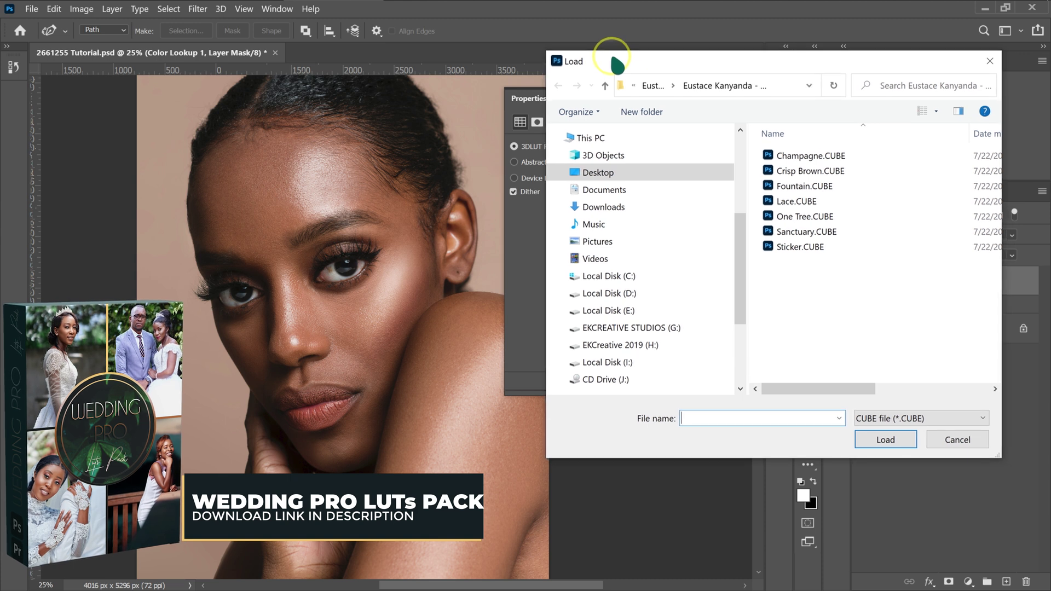
left_click(816, 158)
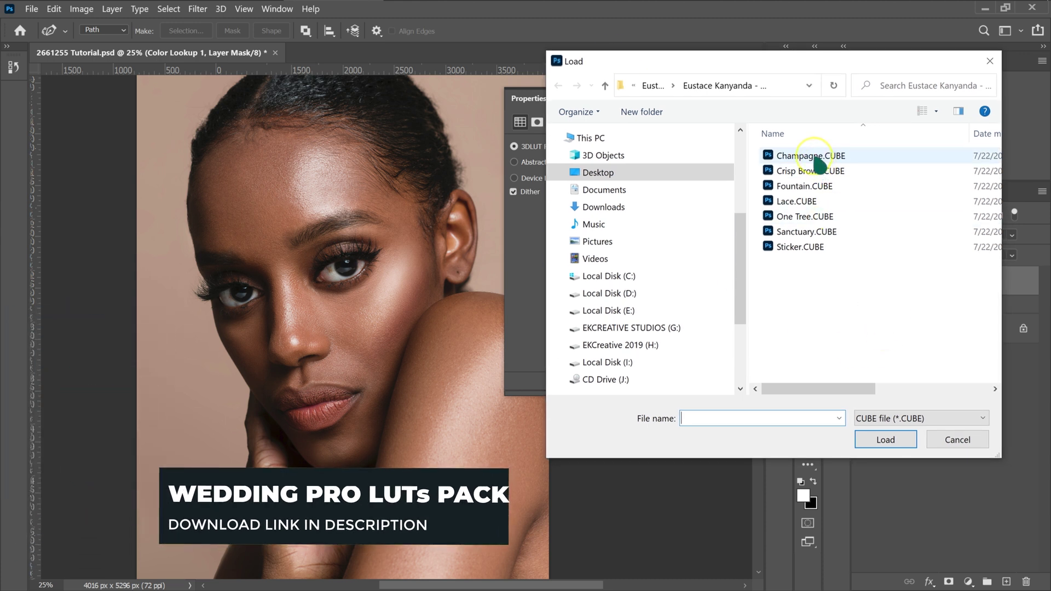
double_click(816, 158)
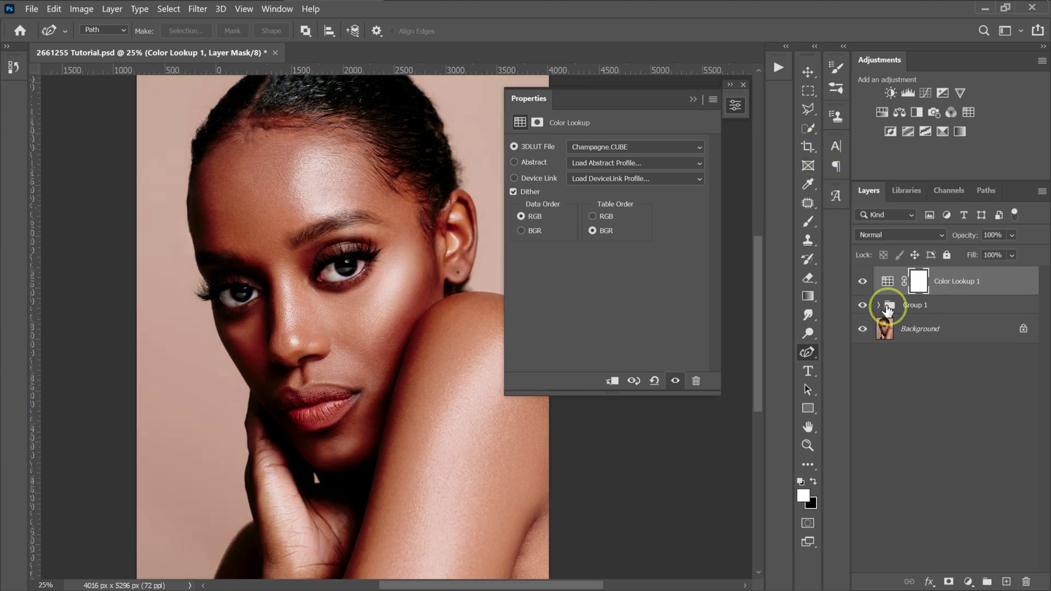
left_click(863, 282)
left_click(863, 283)
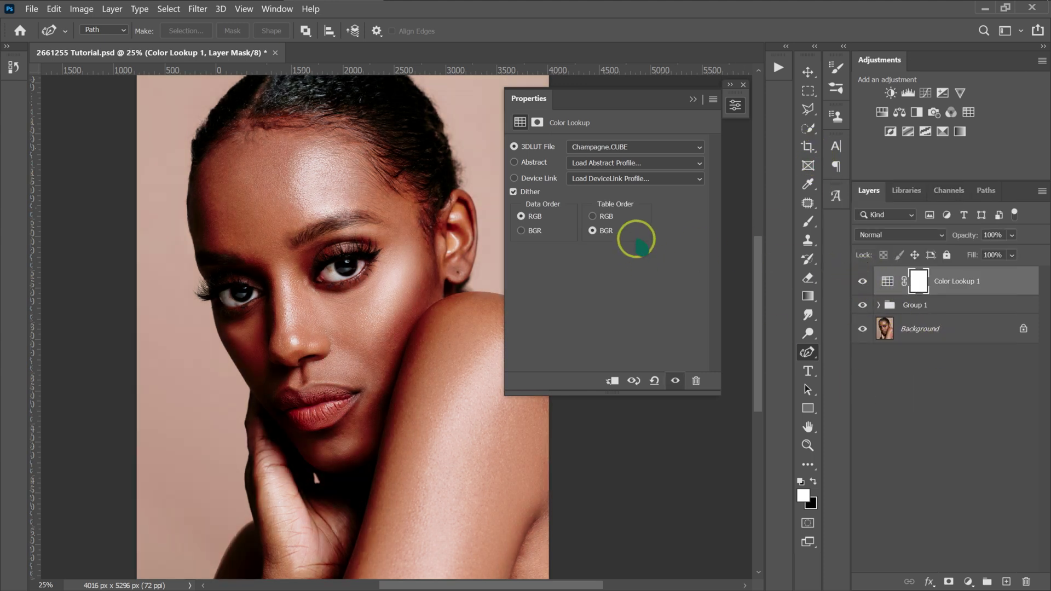
- Set the Color Lookup layer's opacity to 51% and compare the portrait with the layer hidden and shown
left_click(1012, 235)
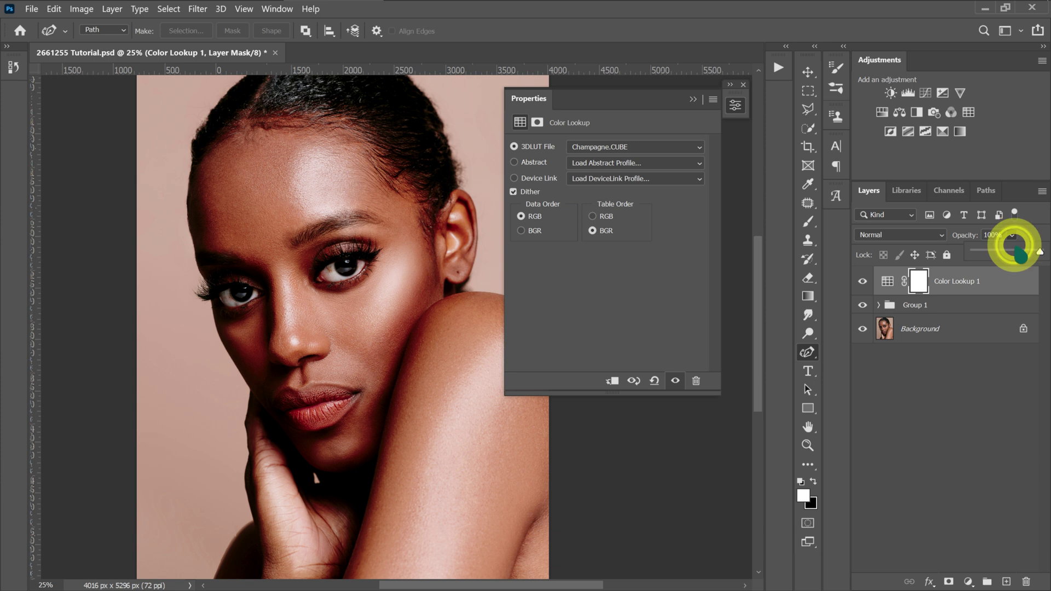
left_click_drag(1017, 252, 1007, 252)
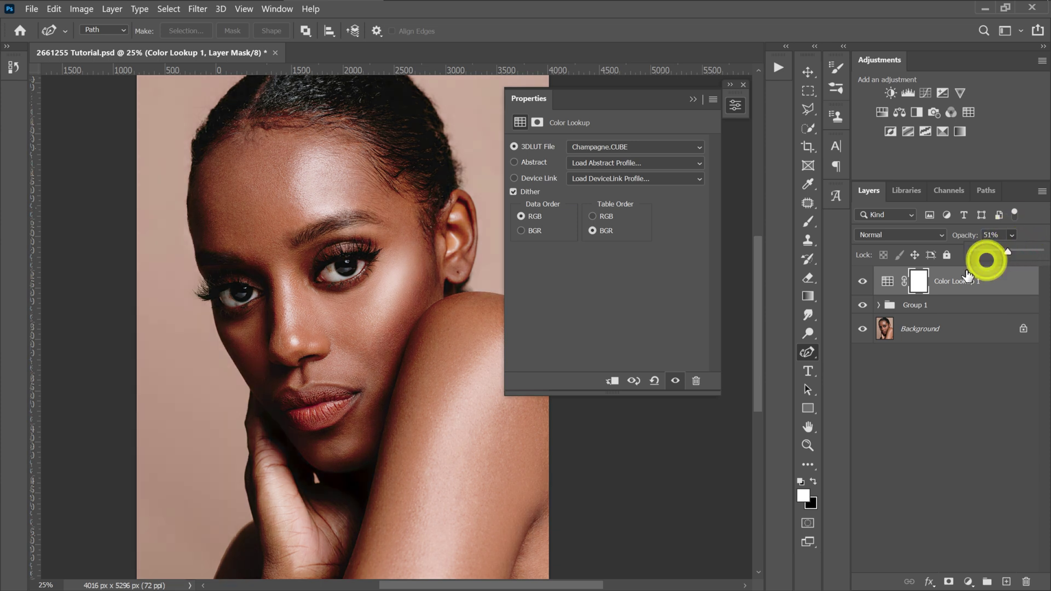
left_click(863, 280)
left_click(863, 280)
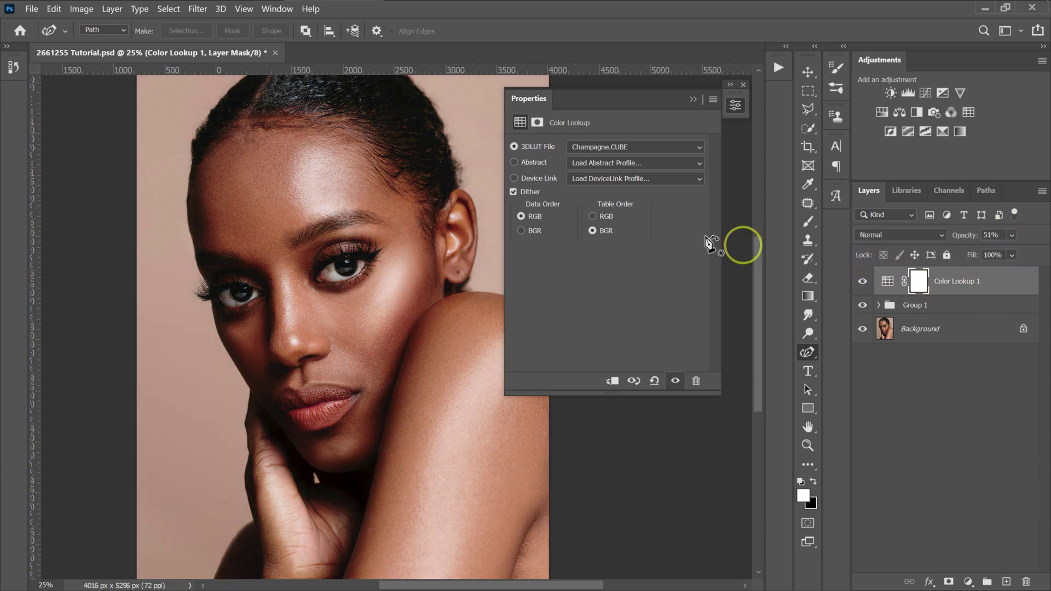
- Try Crisp Brown.CUBE as the 3D LUT and compare the portrait with the Color Lookup layer hidden and shown
left_click(595, 148)
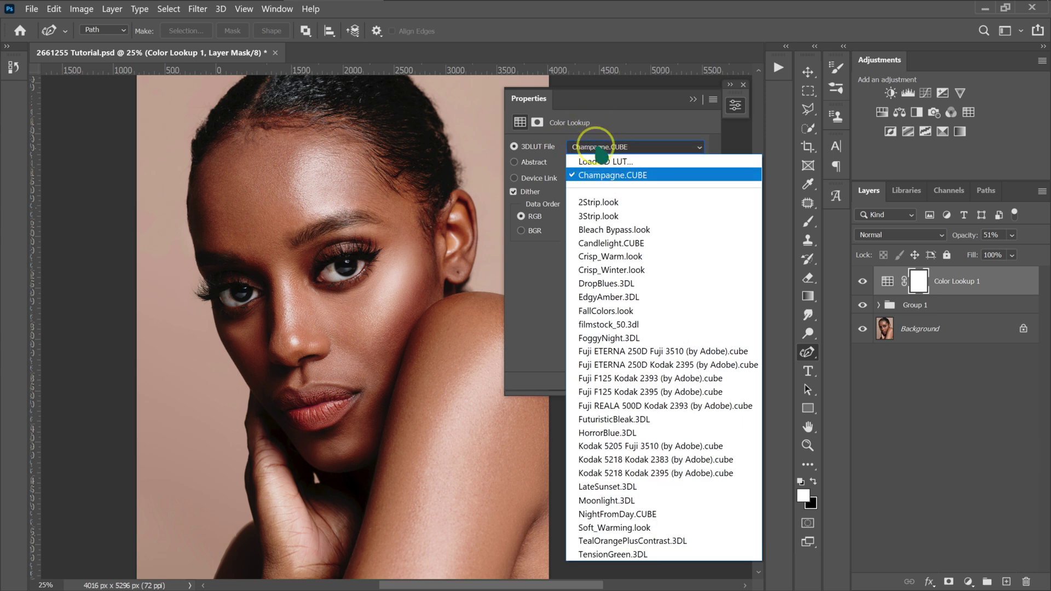
left_click(600, 163)
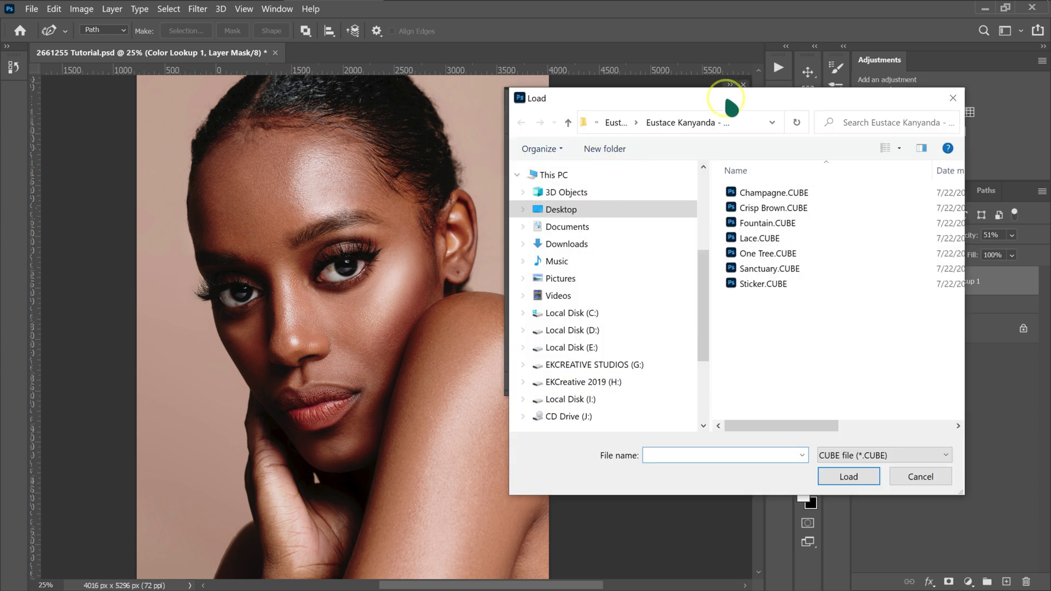
double_click(774, 196)
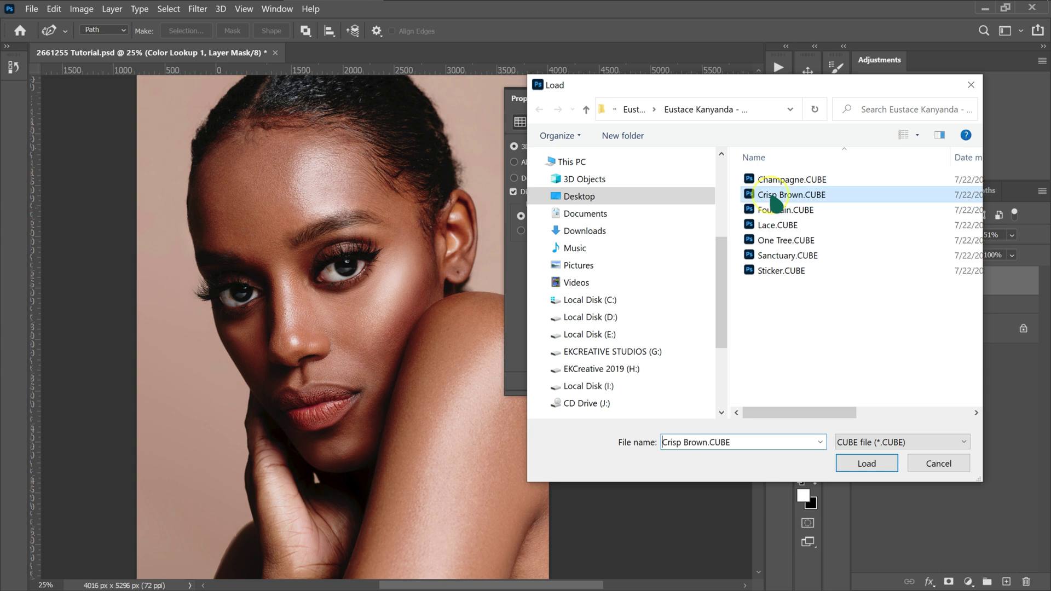
left_click(863, 281)
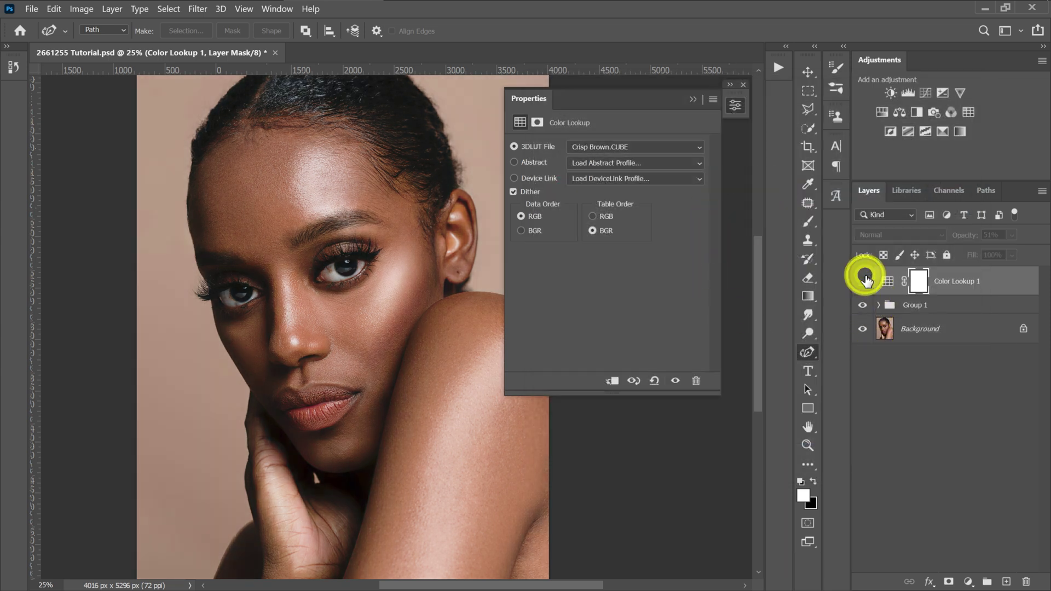
left_click(863, 280)
- Try Fountain.CUBE as the 3D LUT and compare the portrait with the Color Lookup layer hidden and shown
left_click(616, 146)
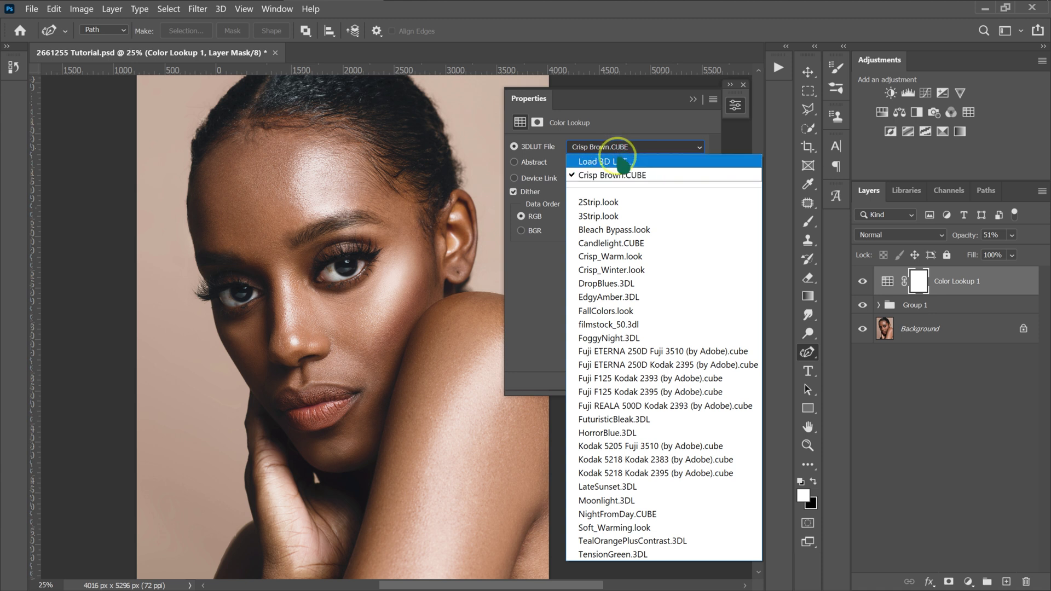
left_click(618, 161)
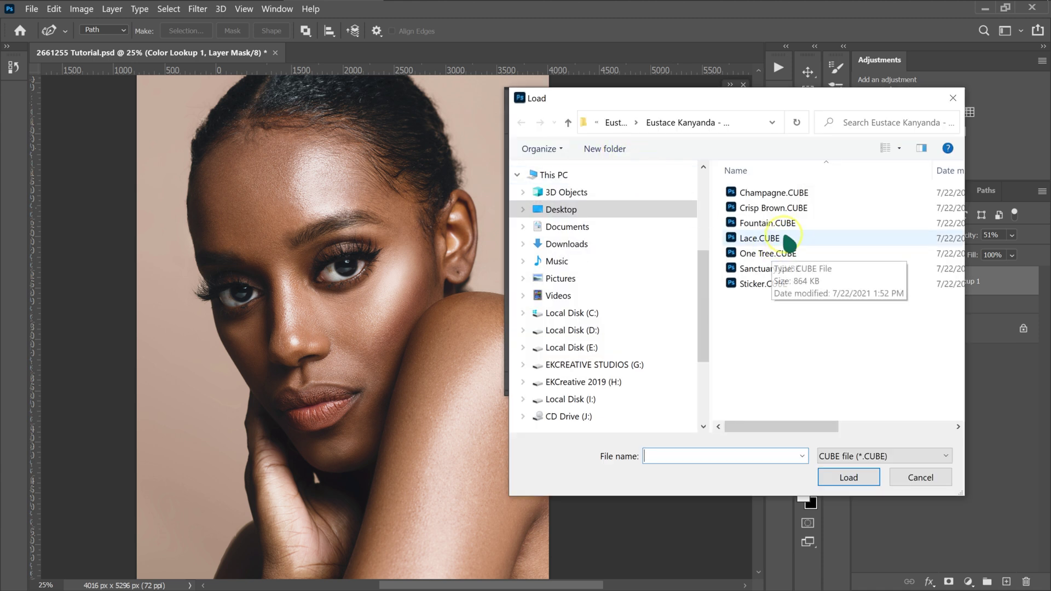
double_click(778, 226)
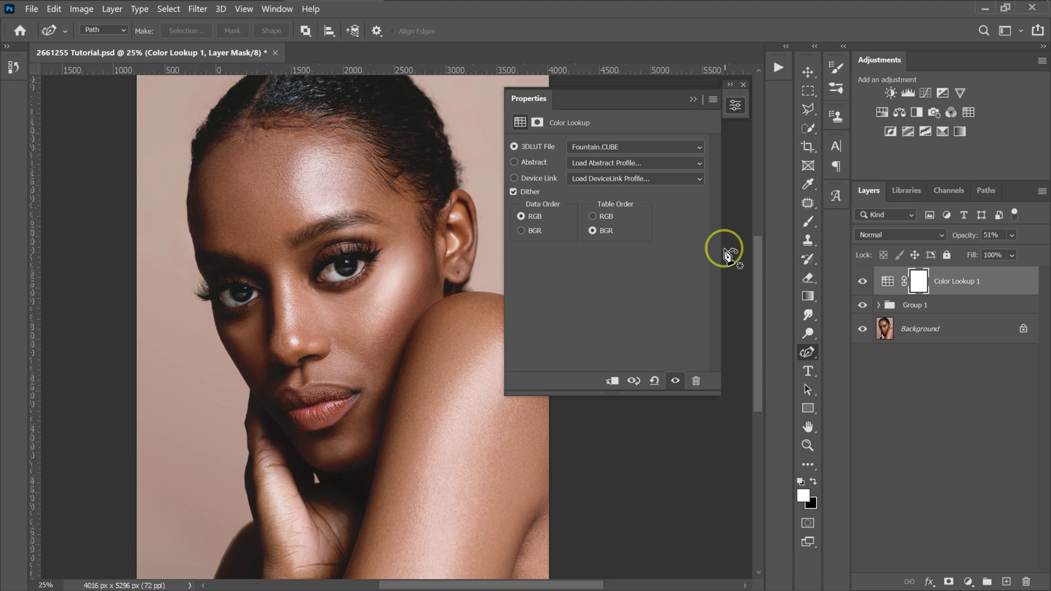
left_click(864, 282)
left_click(863, 282)
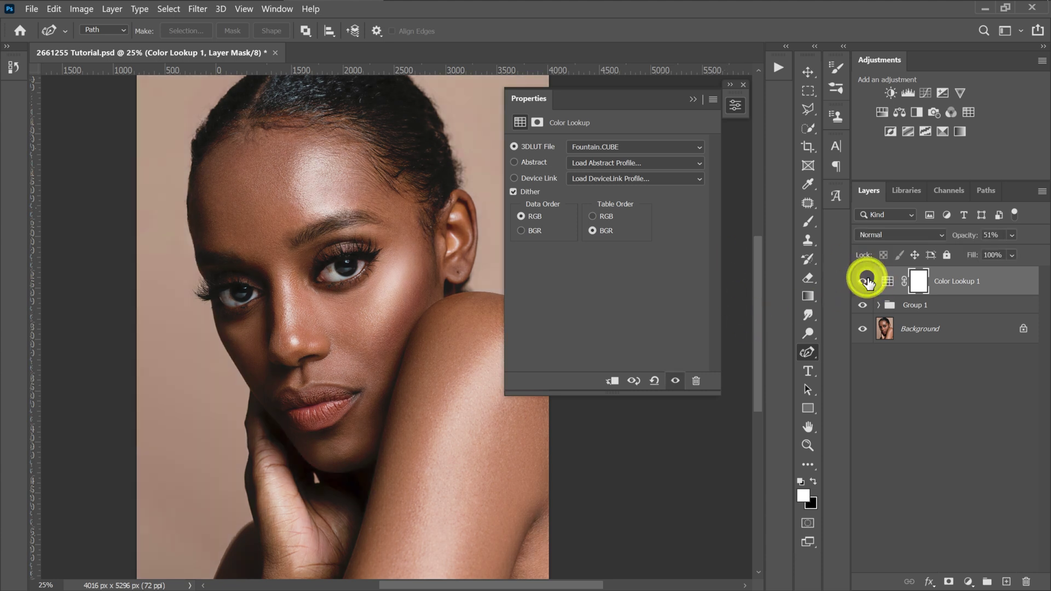
- Try One Tree.CUBE as the 3D LUT and compare the portrait with the Color Lookup layer hidden and shown
left_click(630, 149)
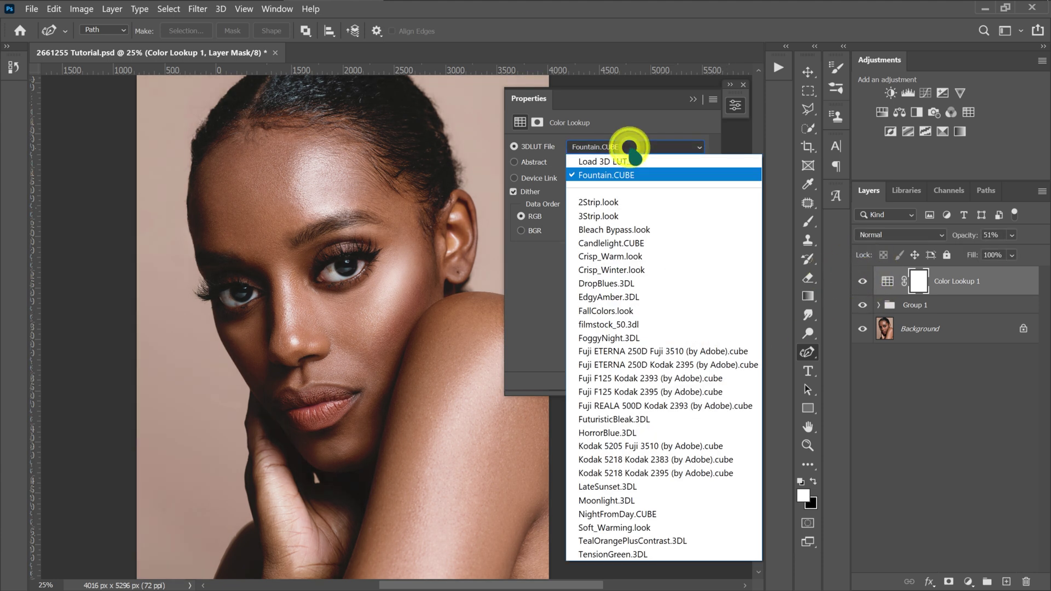
left_click(631, 163)
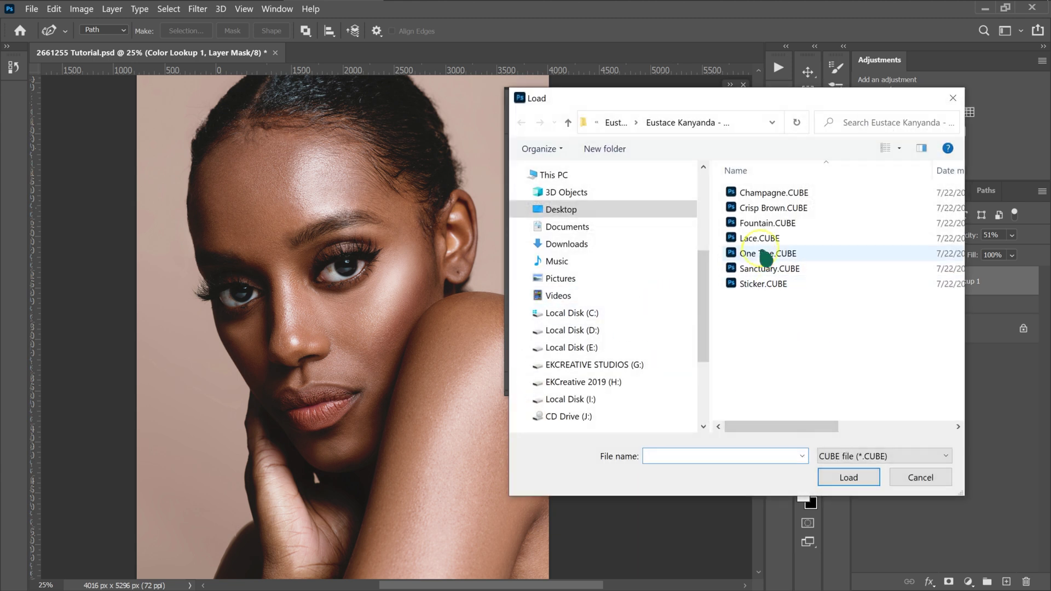
double_click(763, 255)
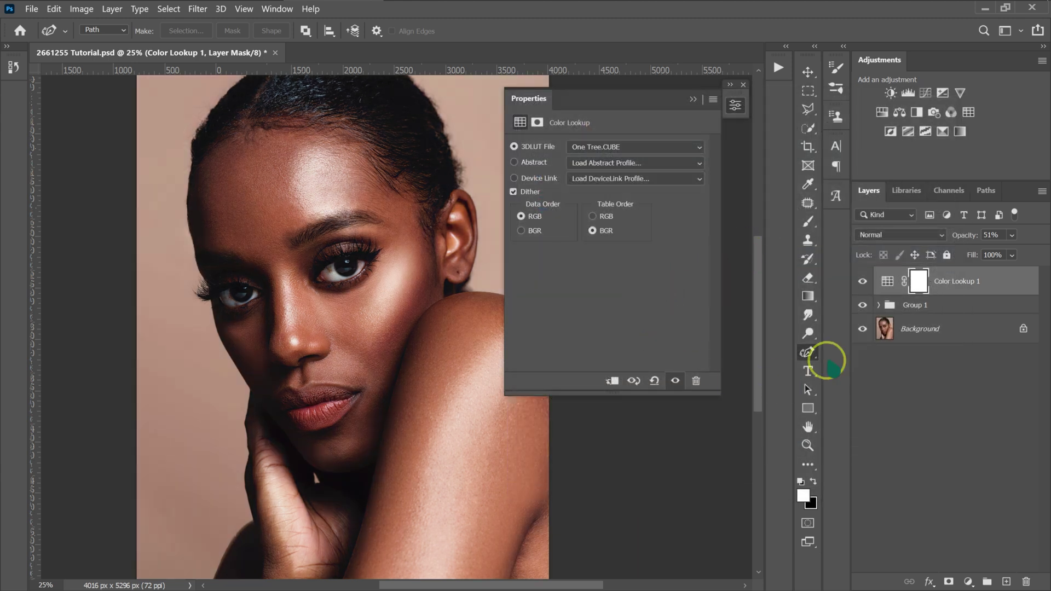
left_click(864, 282)
left_click(864, 282)
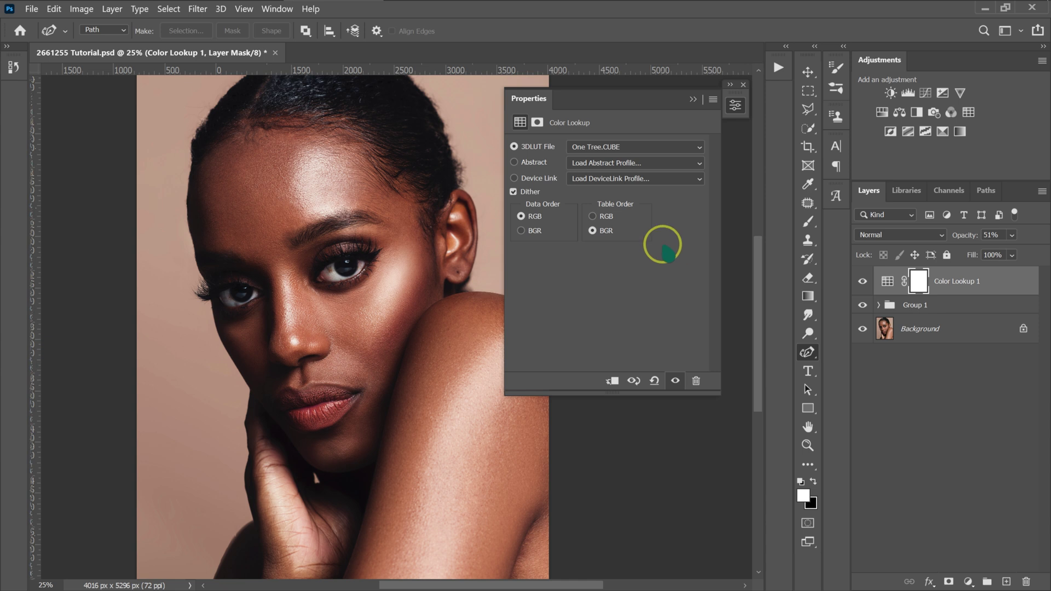
- Try Sticker.CUBE as the 3D LUT and compare the portrait with the Color Lookup layer hidden and shown
left_click(609, 147)
left_click(607, 159)
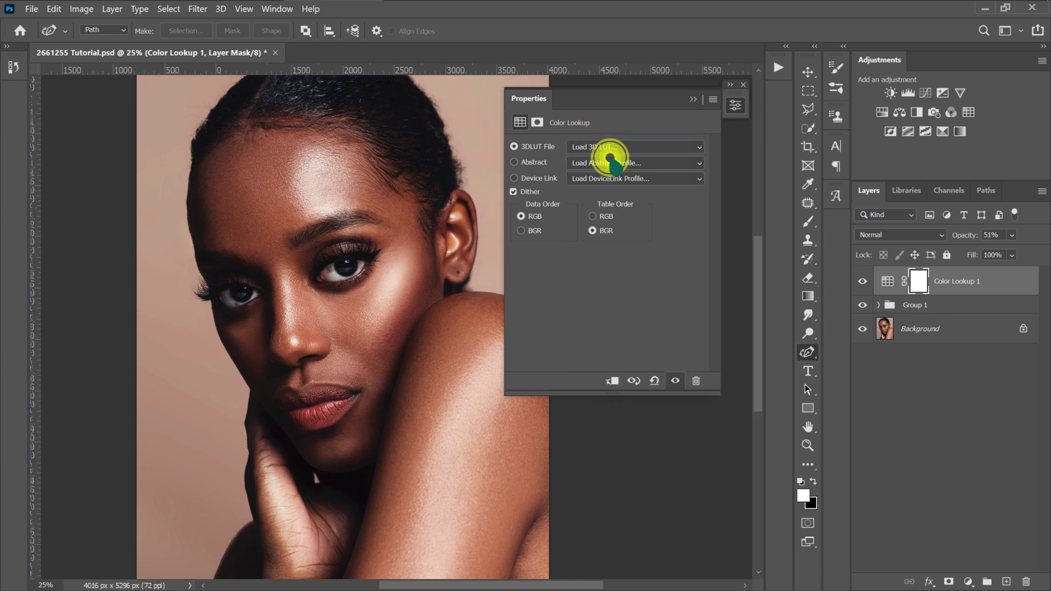
double_click(763, 284)
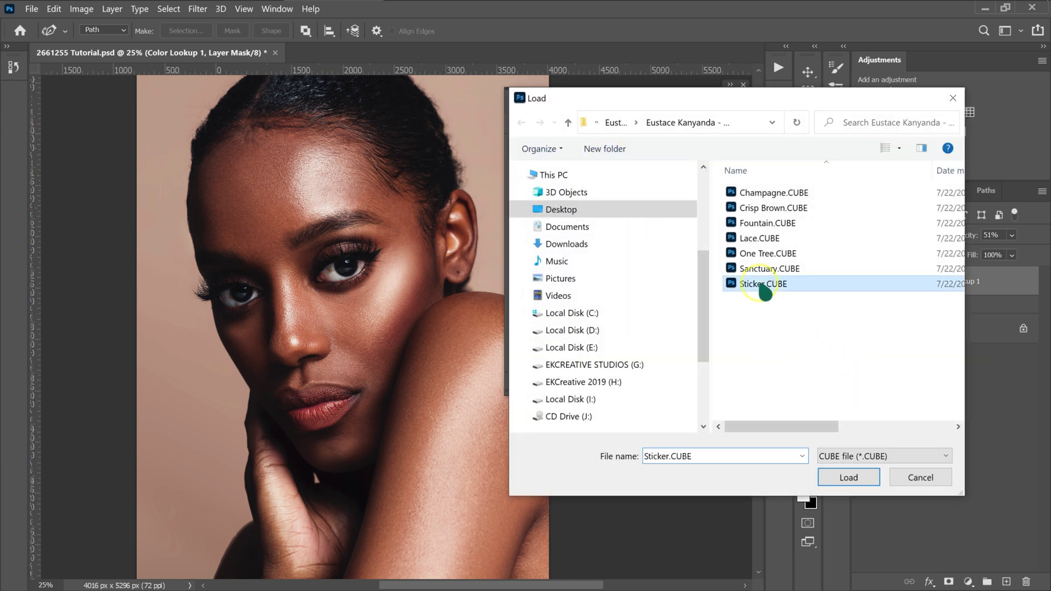
left_click(863, 281)
left_click(863, 281)
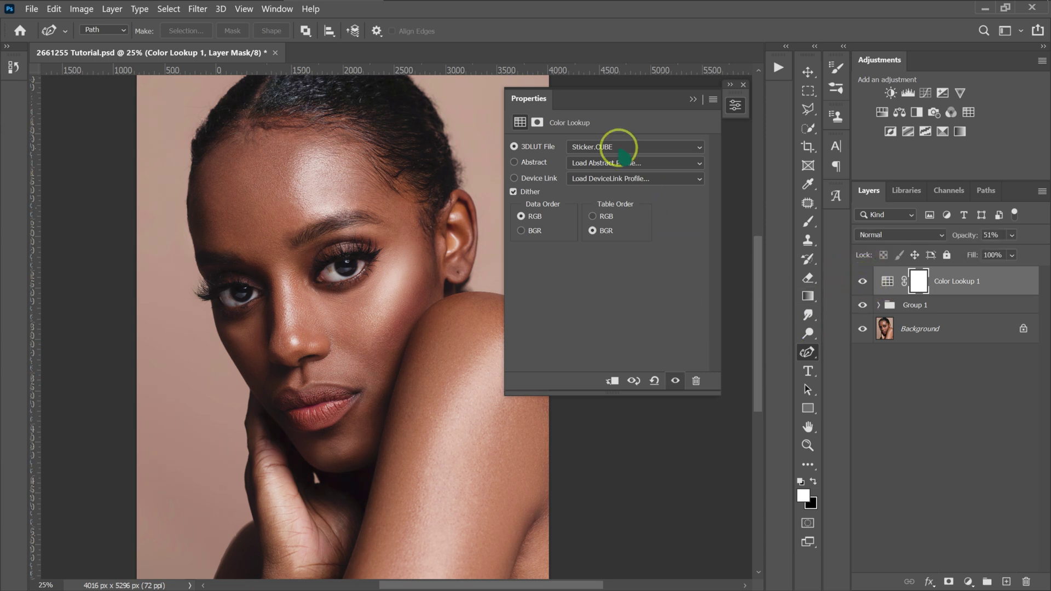
- Load Fountain.CUBE again as the 3D LUT and compare the portrait with the Color Lookup layer hidden and shown
left_click(617, 147)
left_click(622, 138)
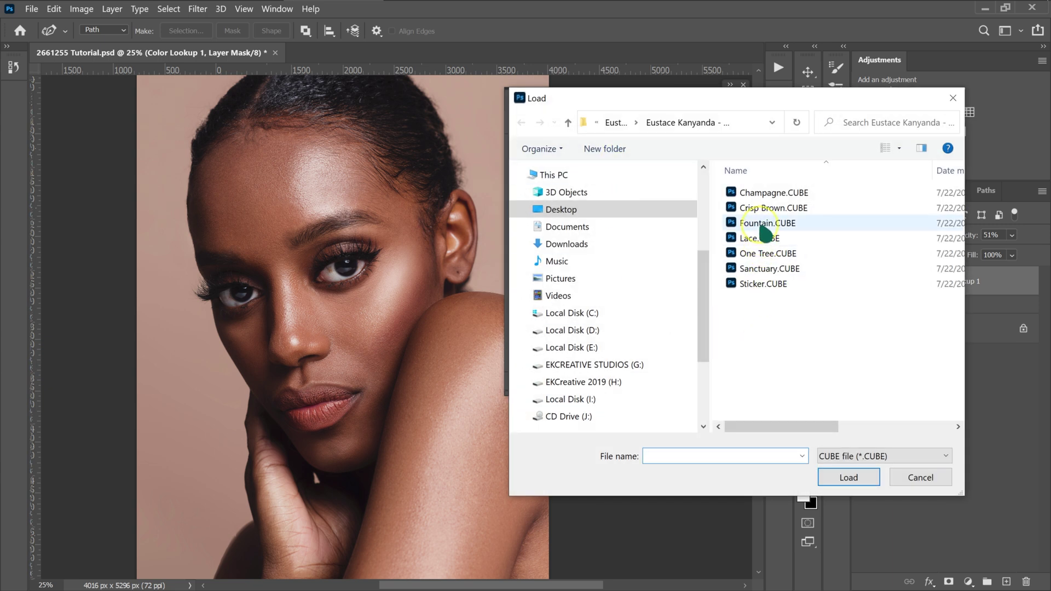
double_click(764, 229)
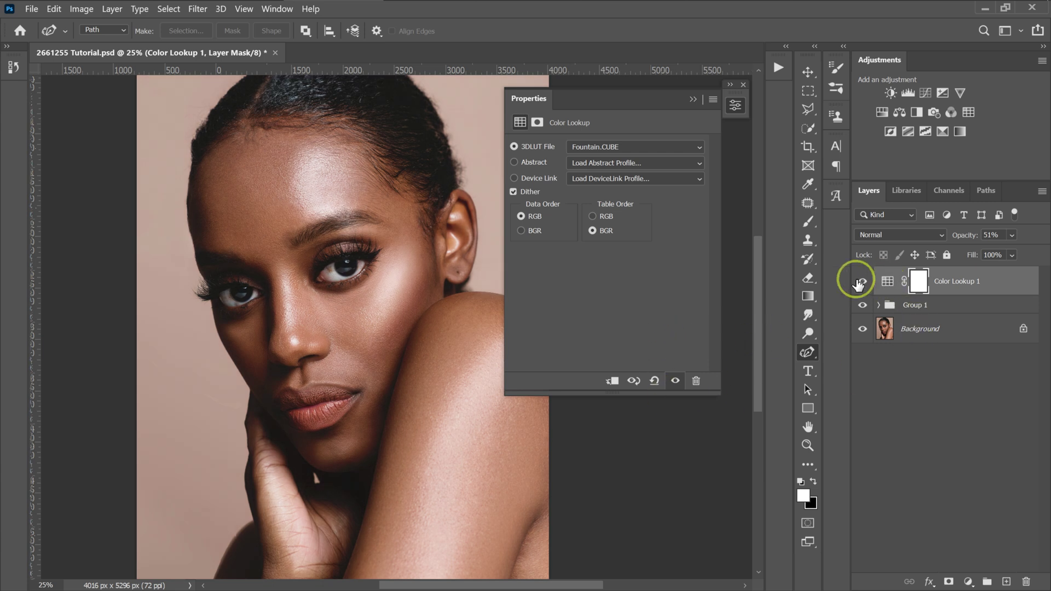
left_click(860, 282)
left_click(860, 282)
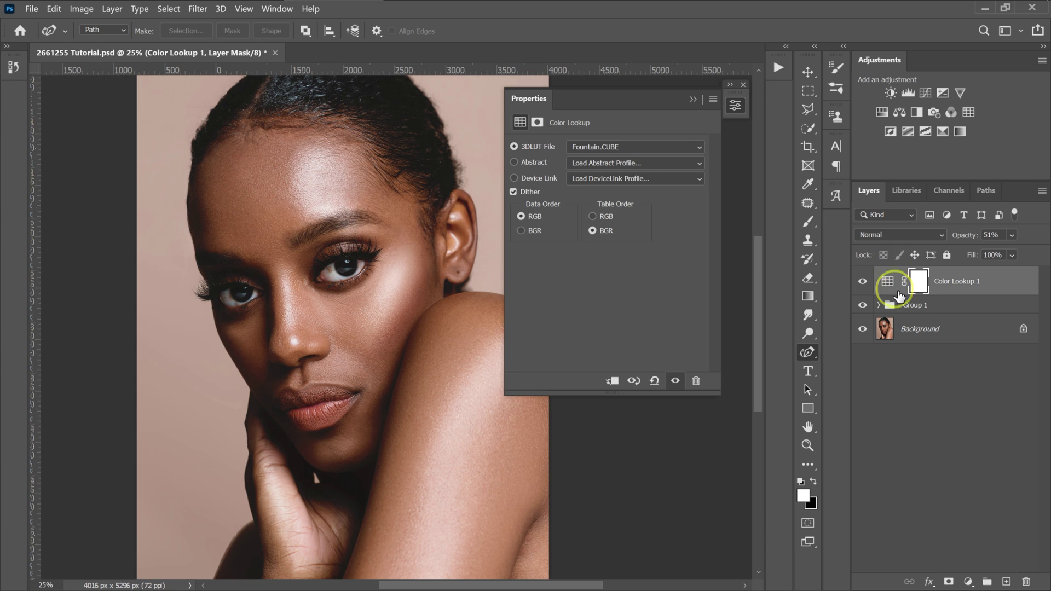
- Group the Color Lookup 1 layer together with Group 1
left_click(966, 282)
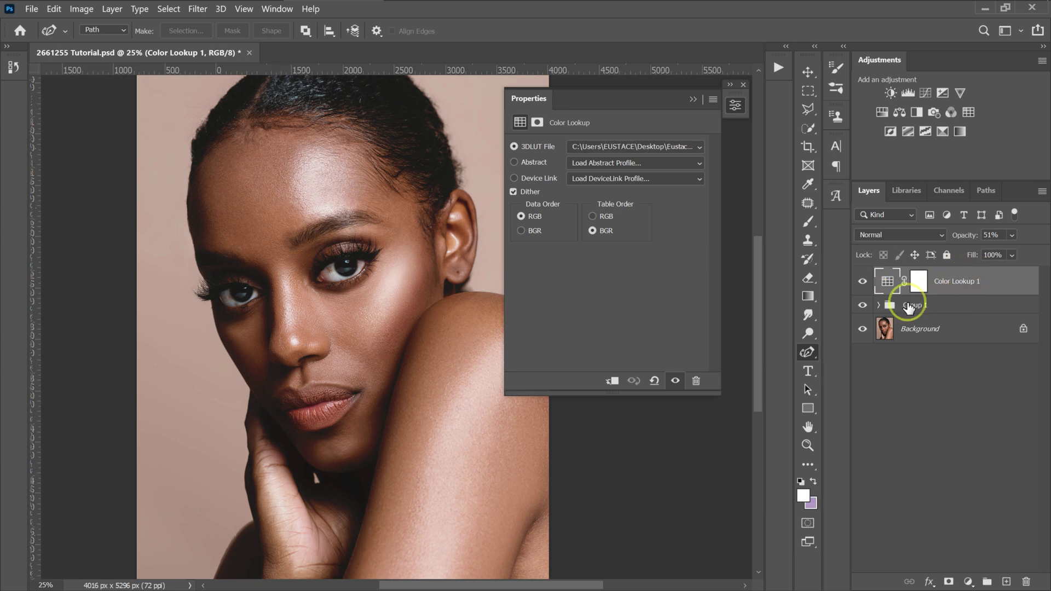
left_click(950, 306, "ctrl")
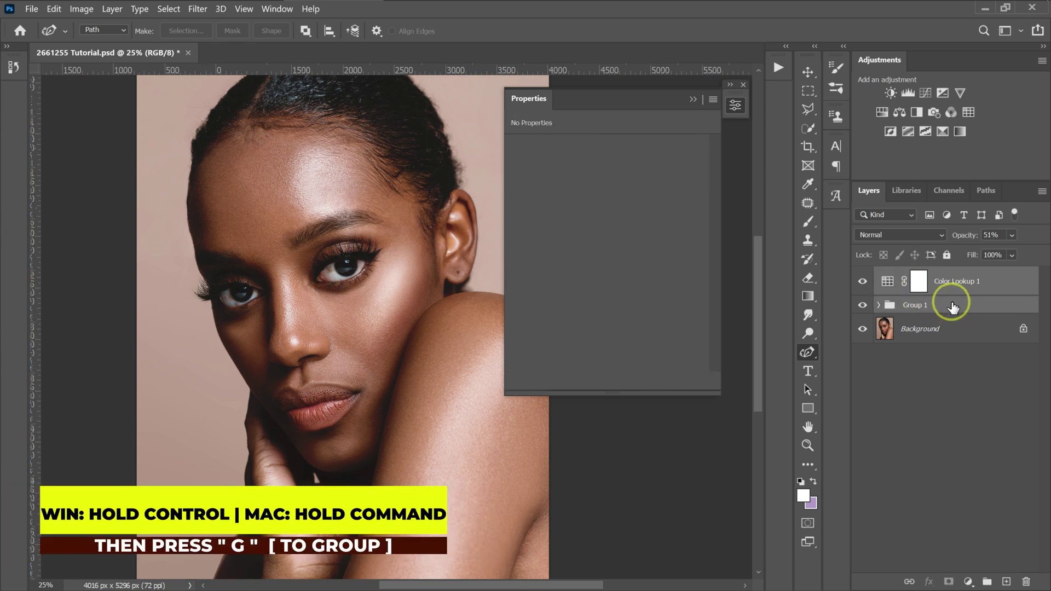
key("ctrl+g")
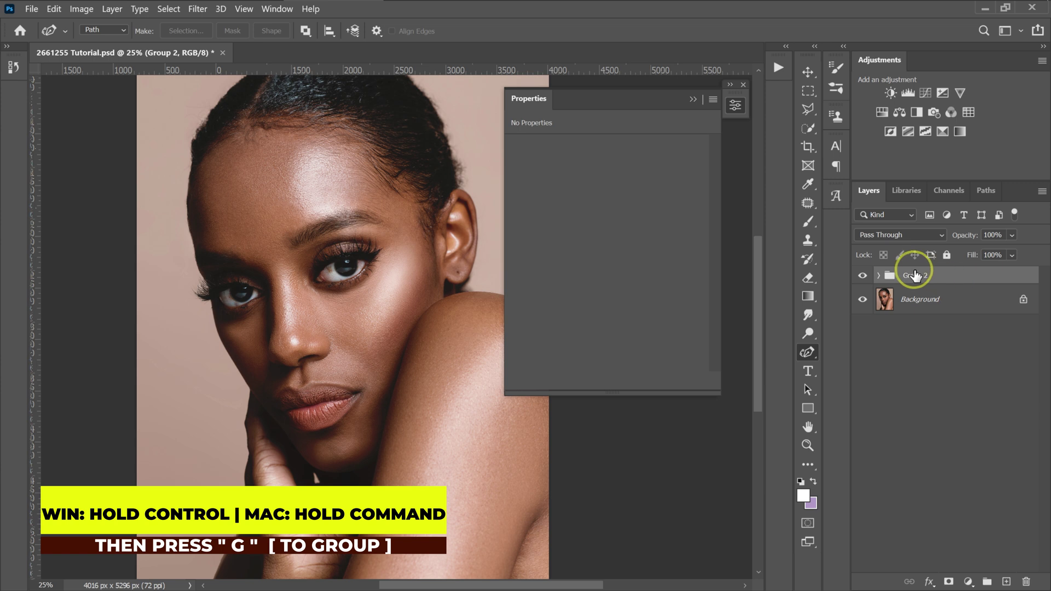
- Compare the portrait before and after all edits by hiding and showing Group 2
left_click(863, 277)
left_click(863, 276)
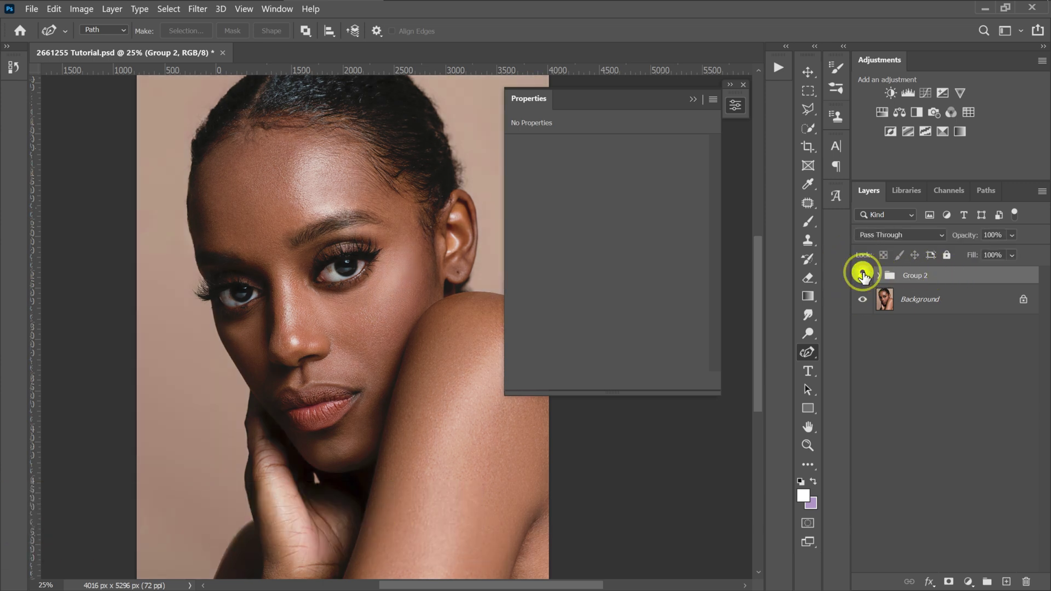
left_click(864, 276)
left_click(864, 276)
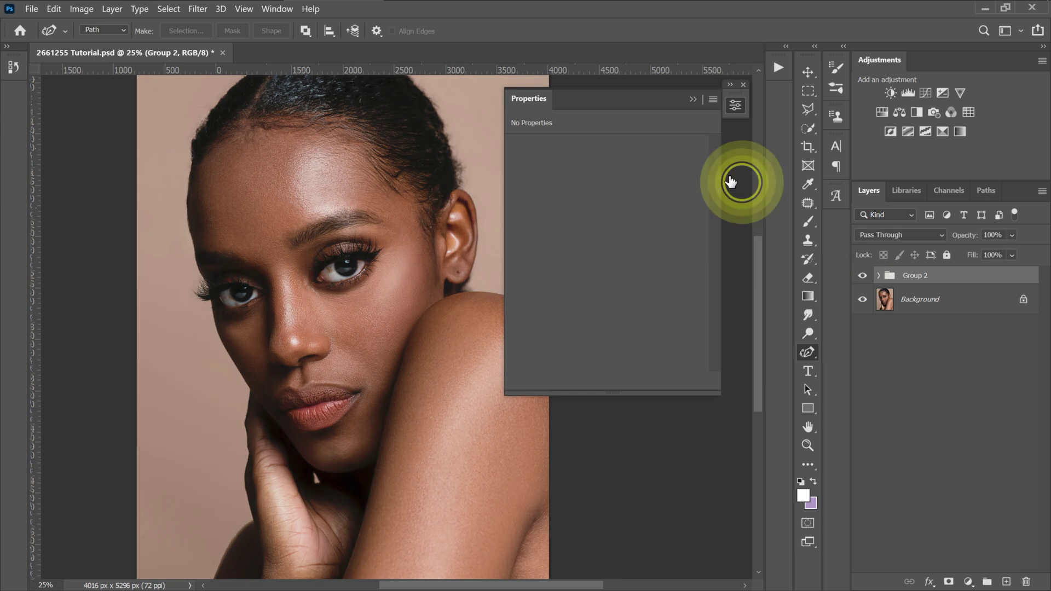
- Collapse the adjustment properties and expand Group 2 and the nested Group 1 to review their layers
left_click(735, 105)
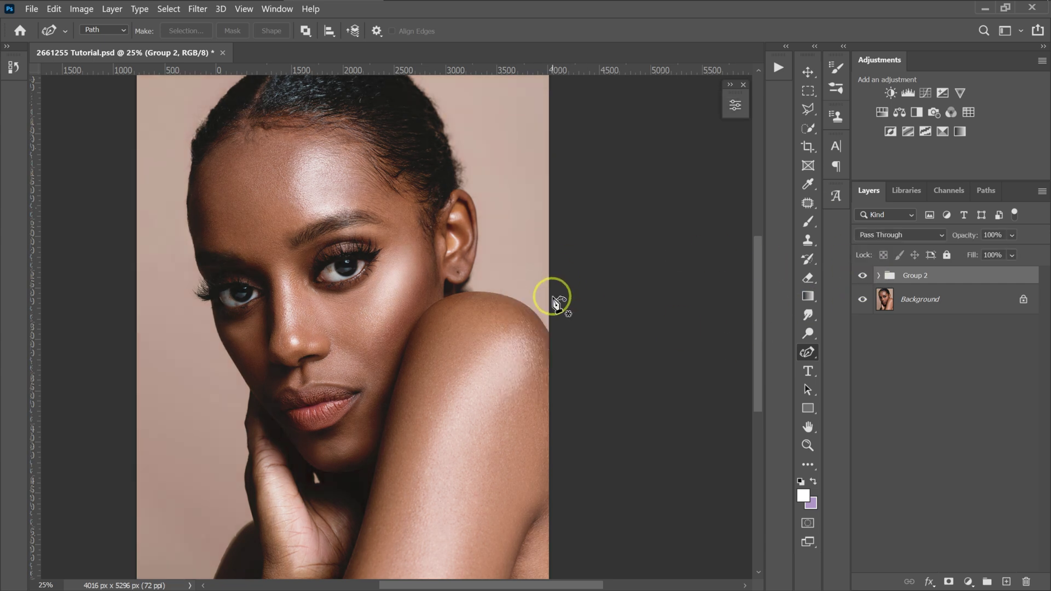
left_click(879, 276)
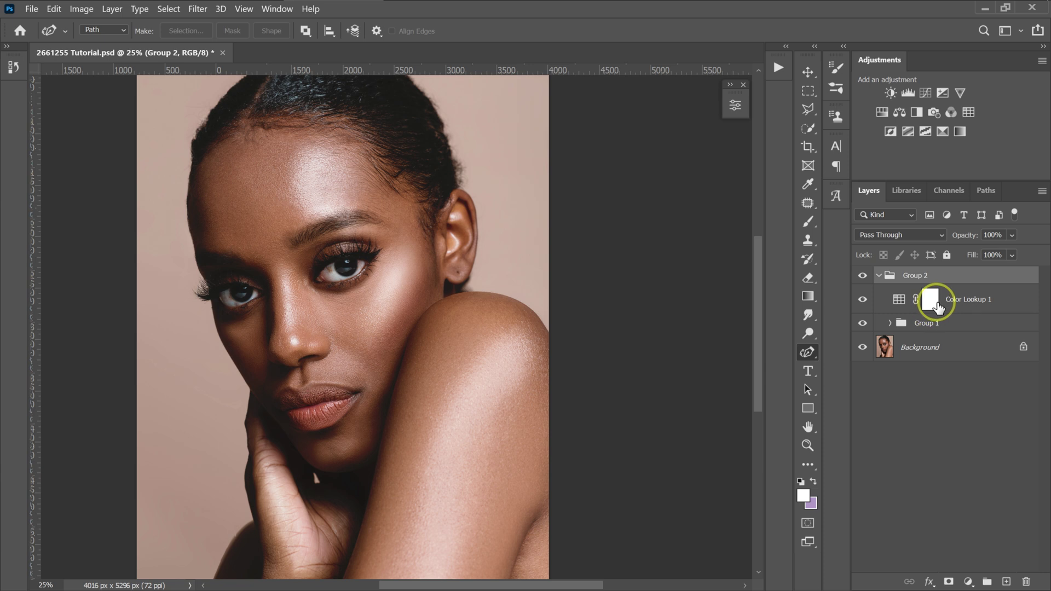
left_click(890, 323)
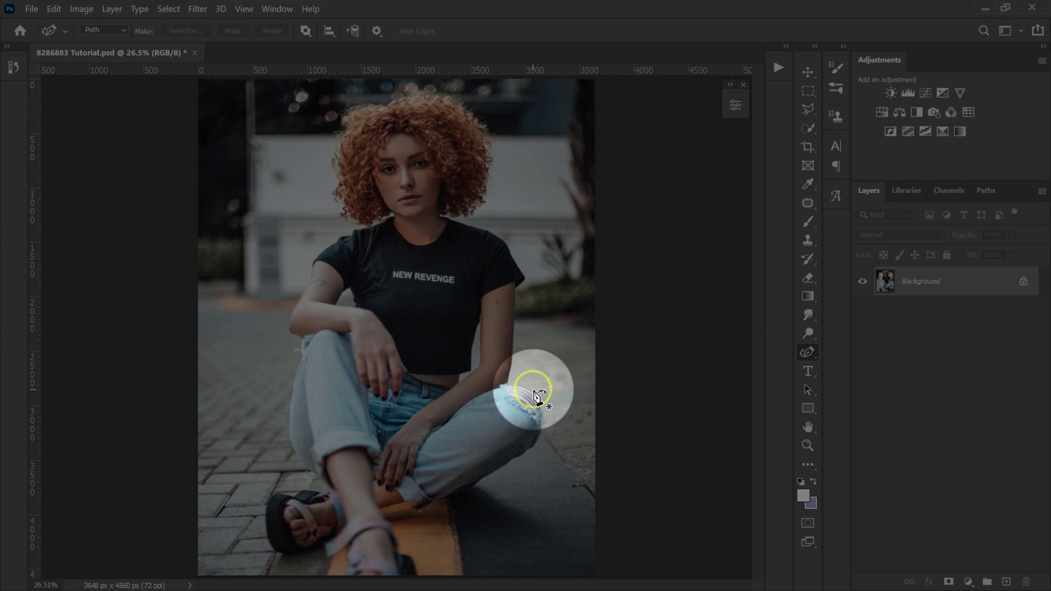
- Add a Selective Color adjustment layer above the Background of the photo of the seated woman in 8286883 Tutorial.psd
left_click(969, 582)
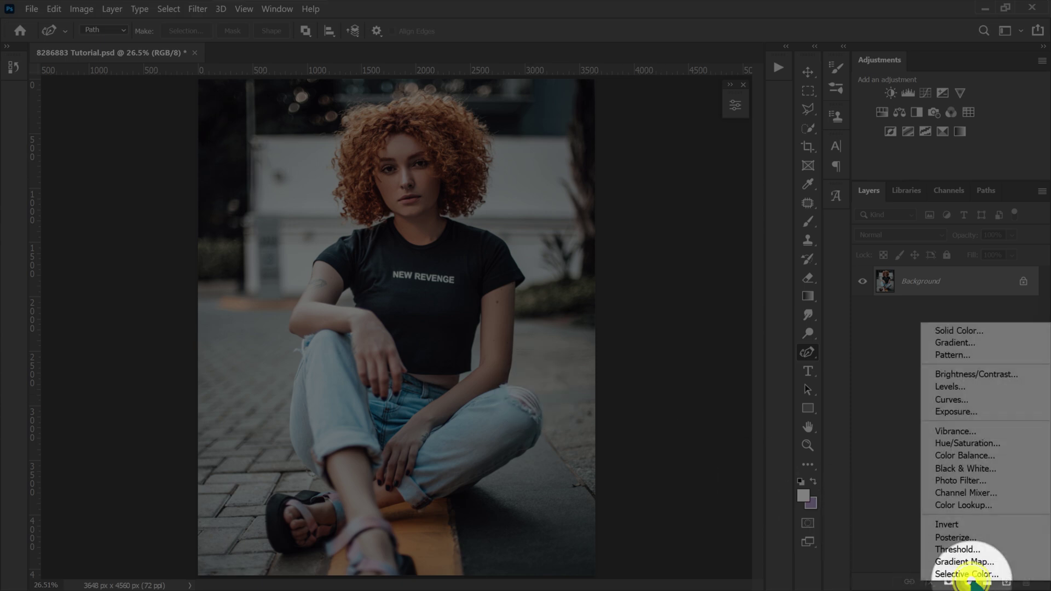
left_click(967, 573)
key("v")
- Invert the Selective Color layer's mask to black and activate the Brush tool with the adjustment properties collapsed
left_click(920, 282)
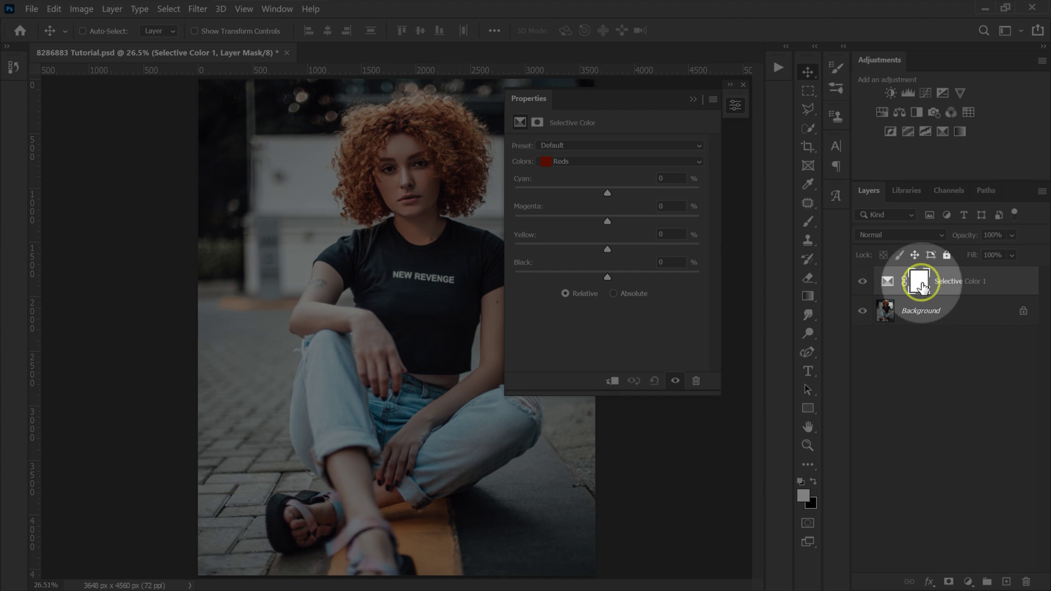
left_click(920, 282)
key("ctrl")
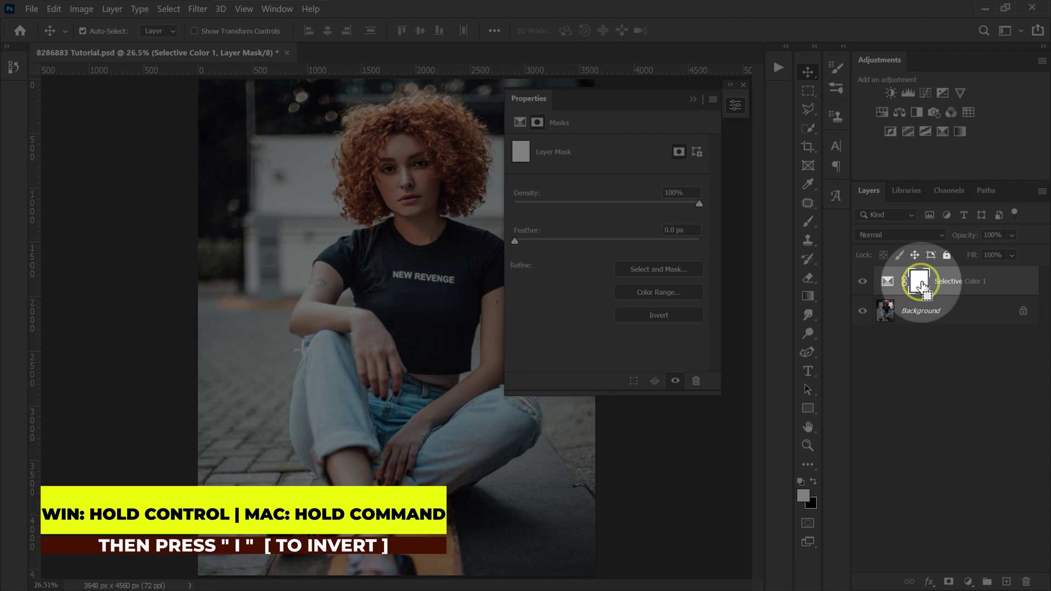
key("ctrl+i")
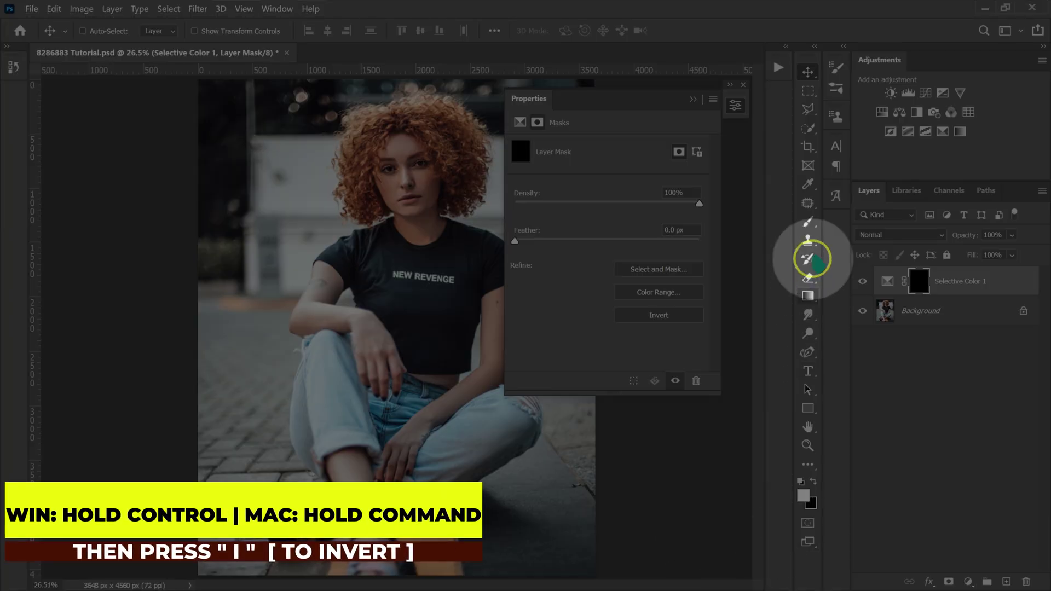
left_click(809, 222)
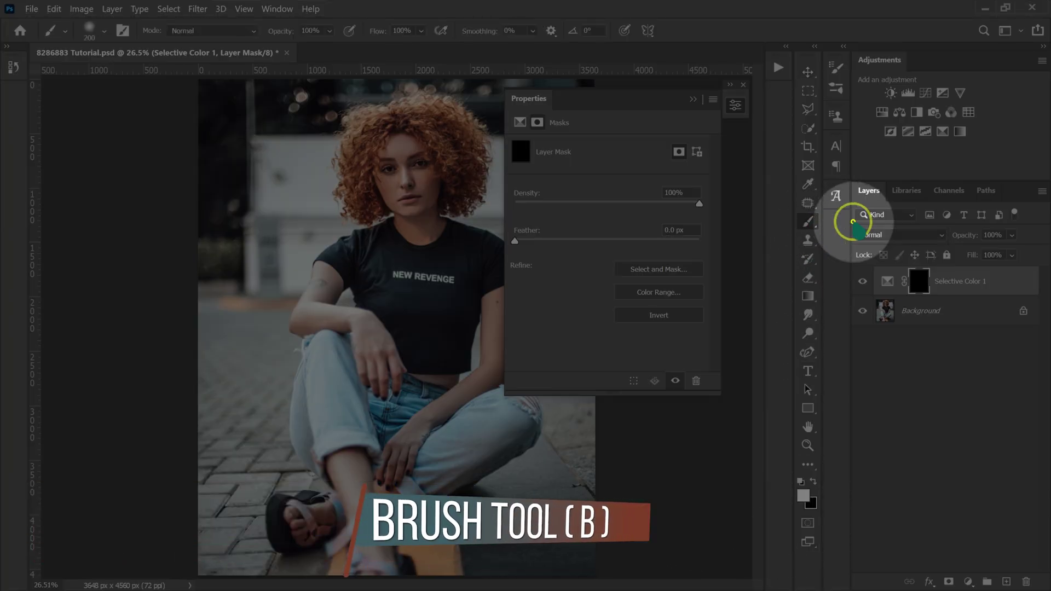
left_click(810, 221)
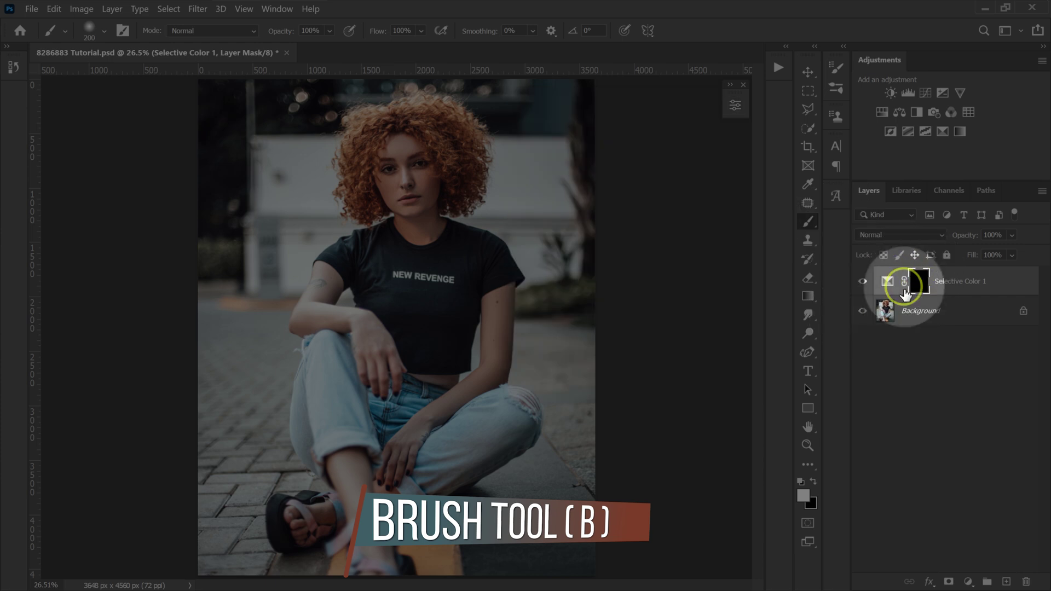
- Paint white on the Selective Color 1 mask over the yellow curb stripe and the curly hair, enlarging the brush to 400
left_click(801, 481)
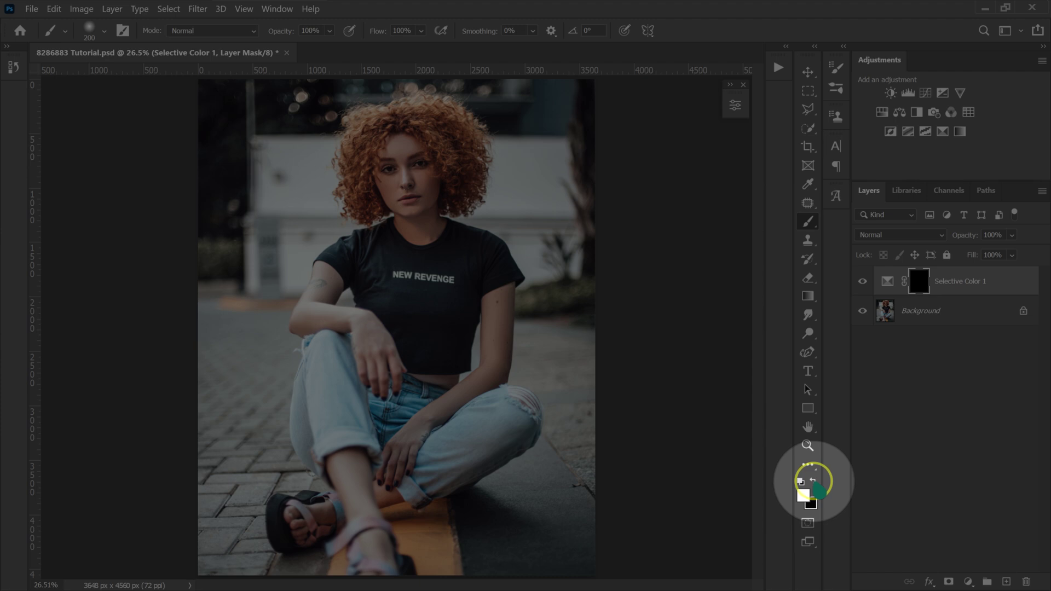
left_click(813, 480)
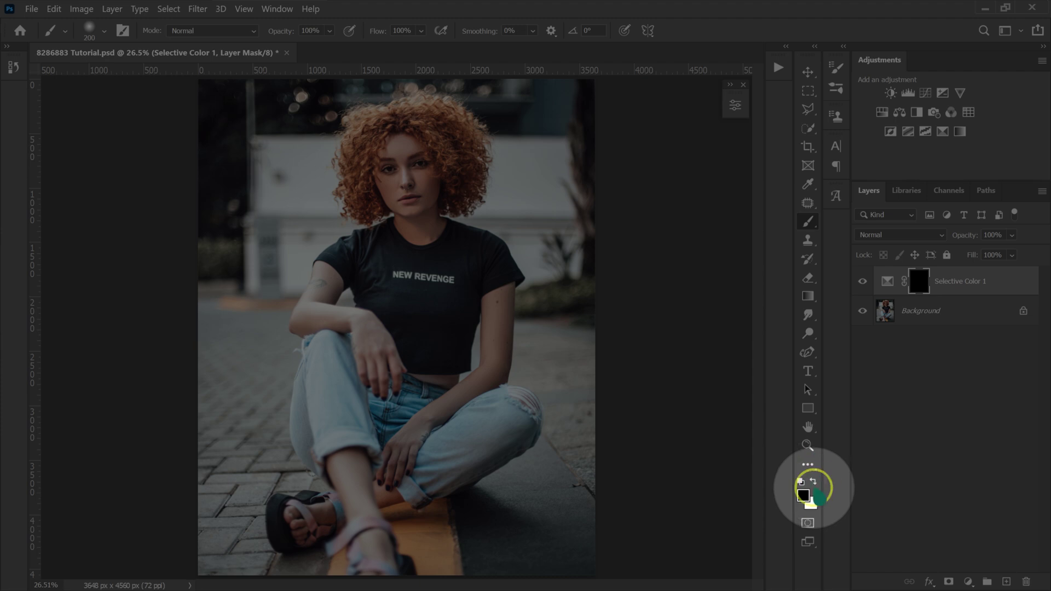
left_click(813, 482)
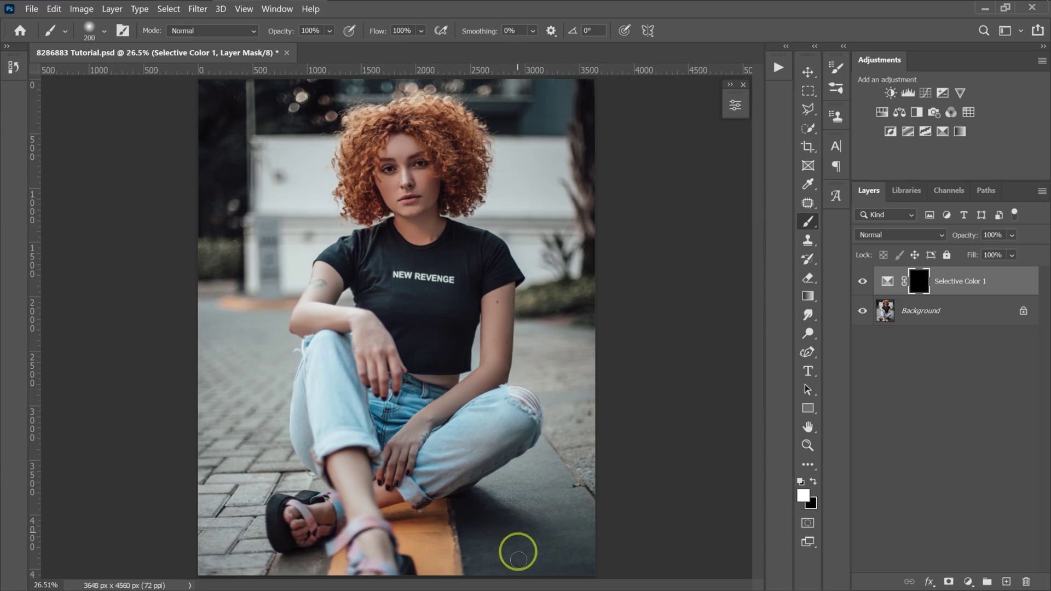
key("bracketright")
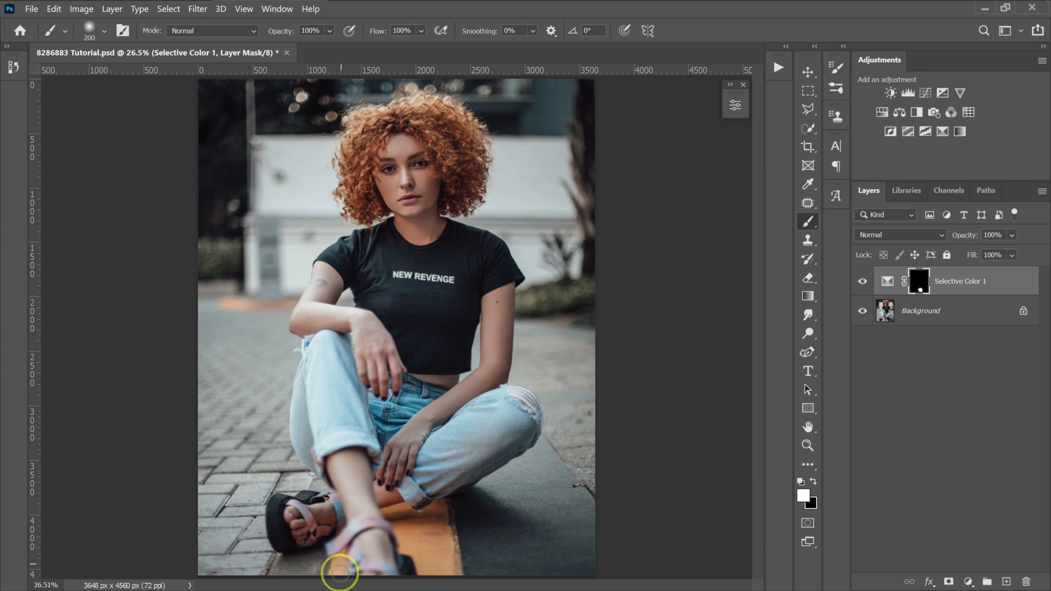
left_click(449, 141)
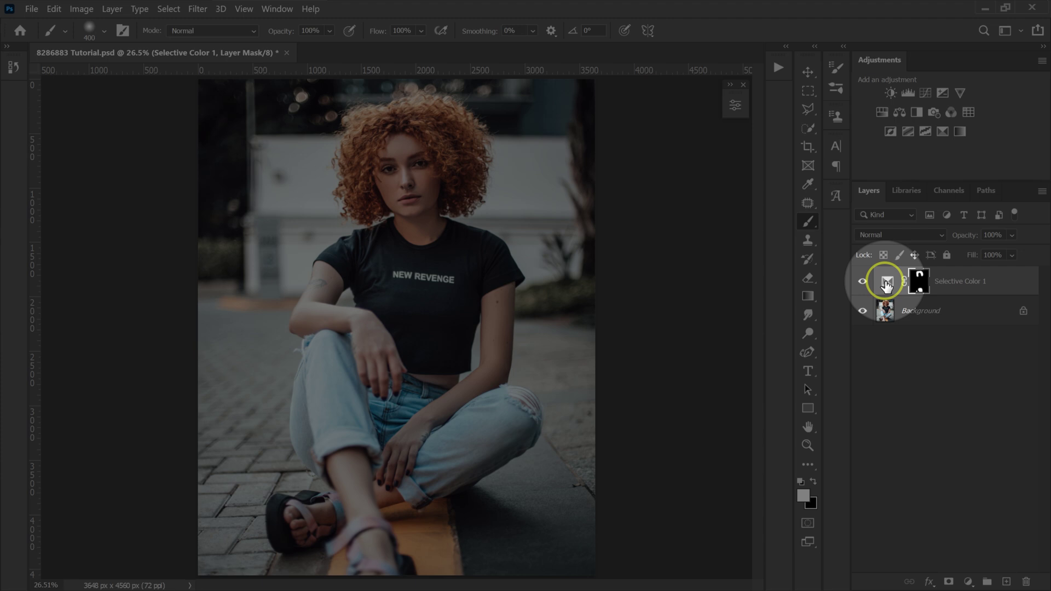
- Set Cyan to -100% for the Yellows in the Selective Color 1 adjustment
double_click(887, 283)
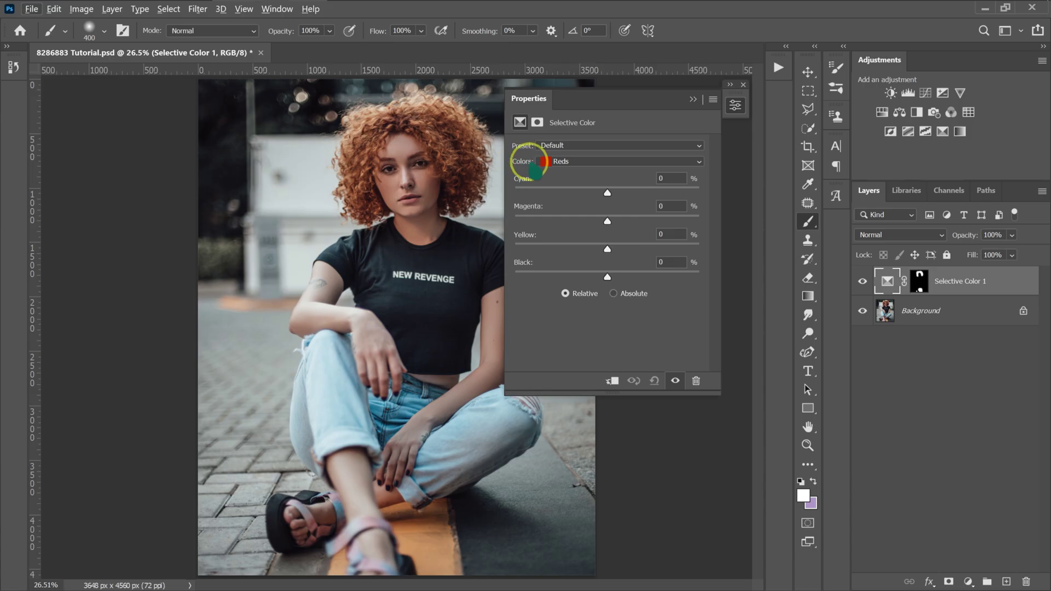
left_click(584, 163)
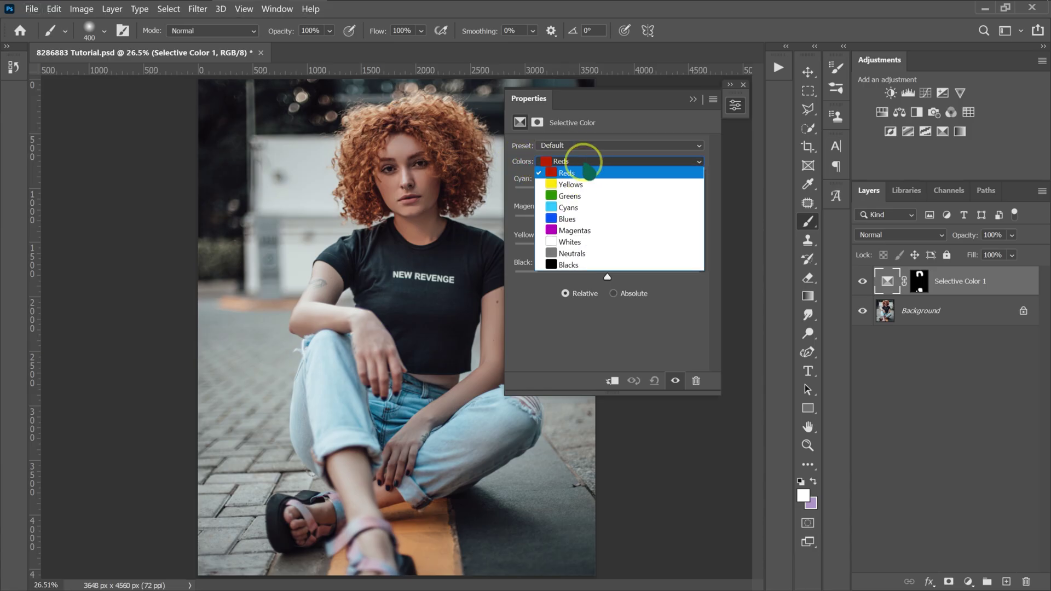
left_click(584, 187)
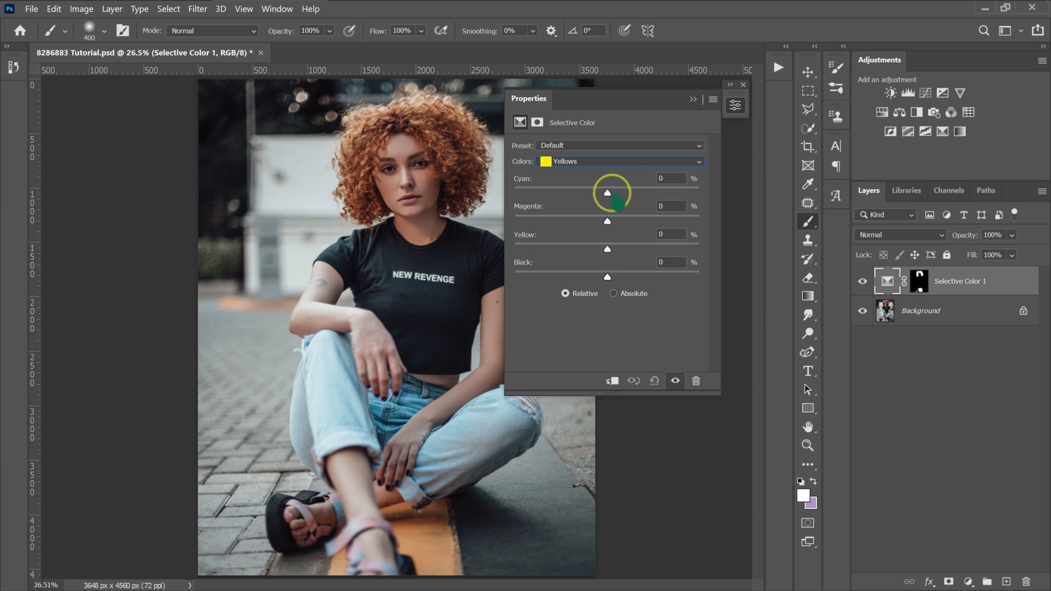
left_click_drag(610, 193, 589, 193)
left_click_drag(541, 192, 717, 203)
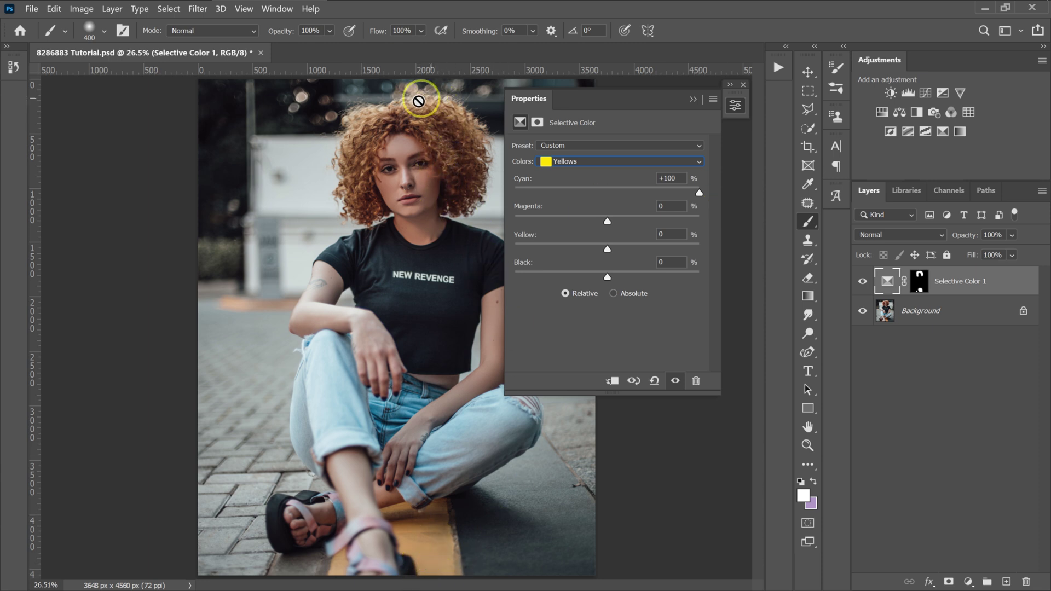
left_click_drag(700, 193, 507, 206)
- Lower Cyan for the Reds in the Selective Color 1 adjustment to make the hair and curb stripe more intensely red
left_click(595, 160)
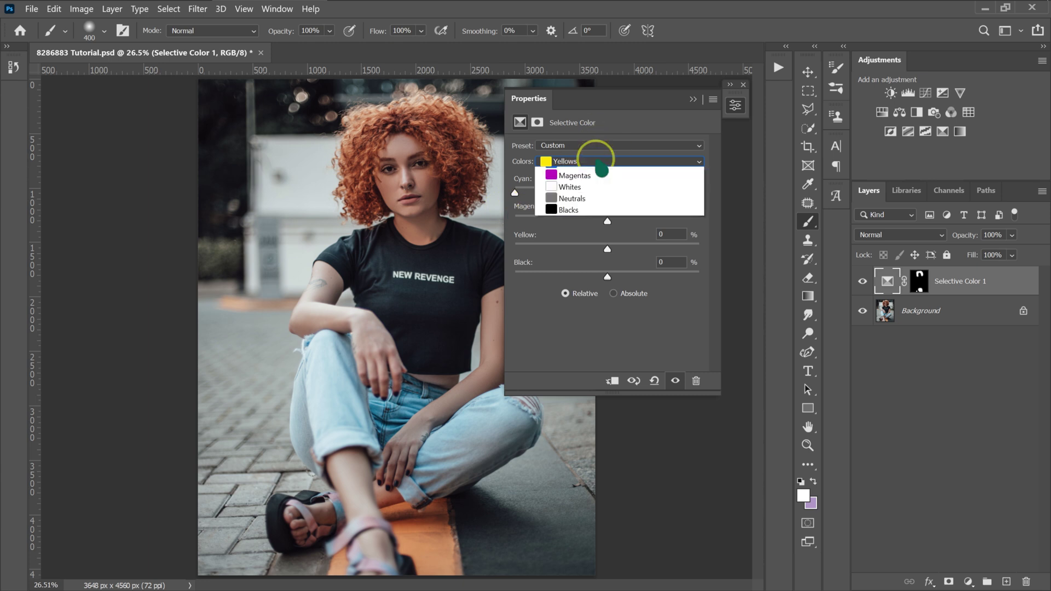
left_click(596, 174)
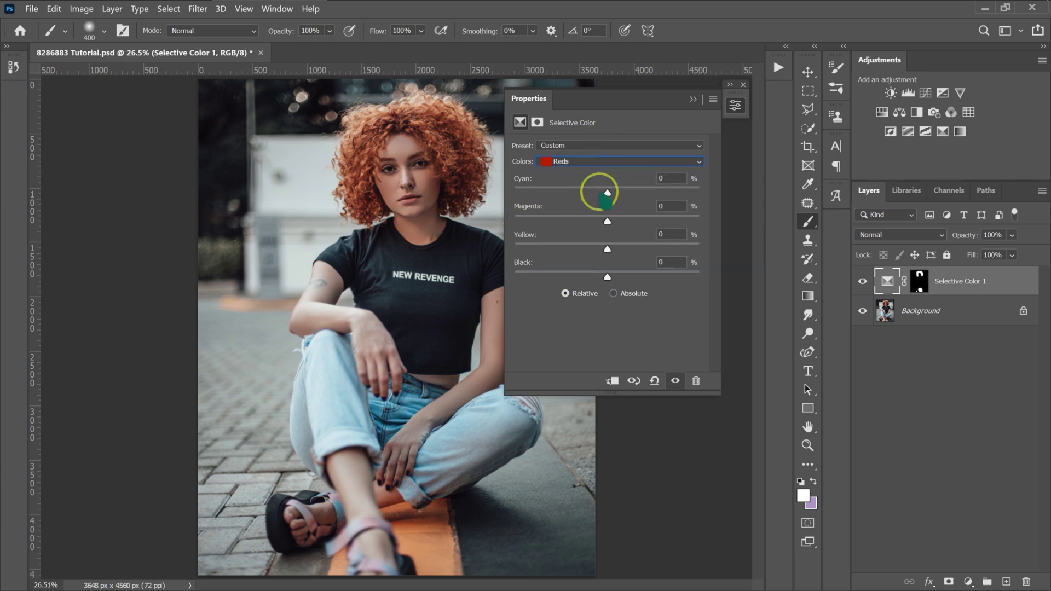
left_click_drag(606, 193, 628, 66)
- Compare the photo with and without the Selective Color 1 adjustment by hiding and showing its layer
left_click(863, 281)
left_click(863, 282)
left_click(863, 281)
left_click(863, 281)
left_click(863, 281)
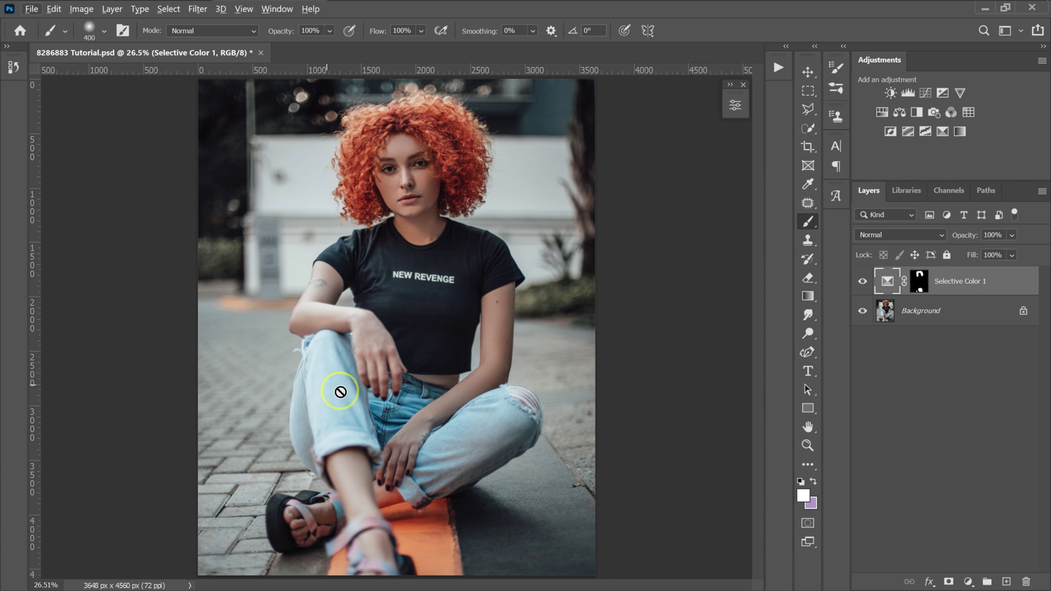
- Add a second Selective Color adjustment layer above Selective Color 1 and invert its mask to black
left_click(968, 583)
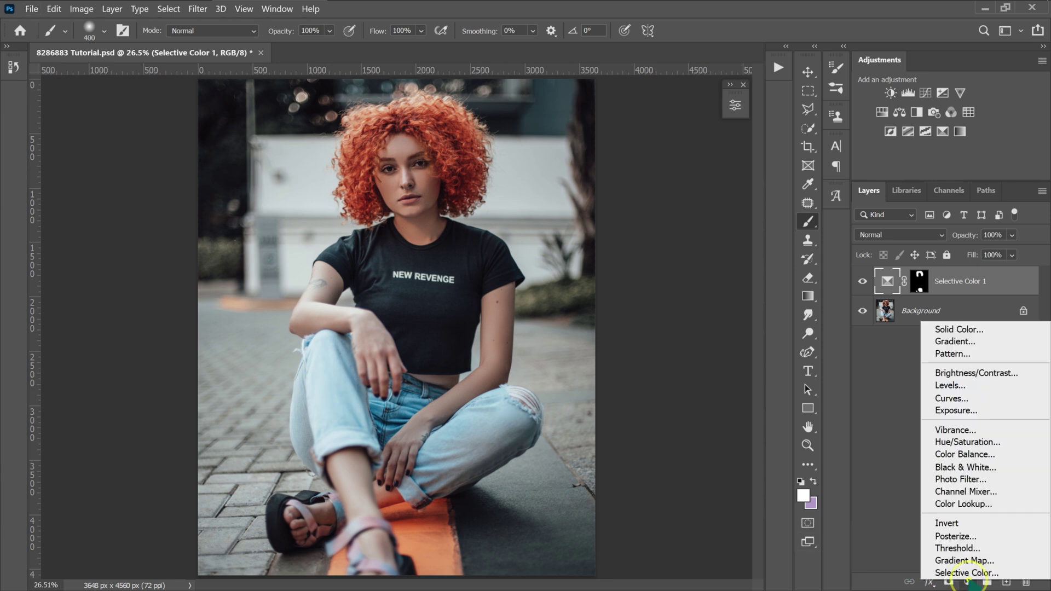
left_click(966, 573)
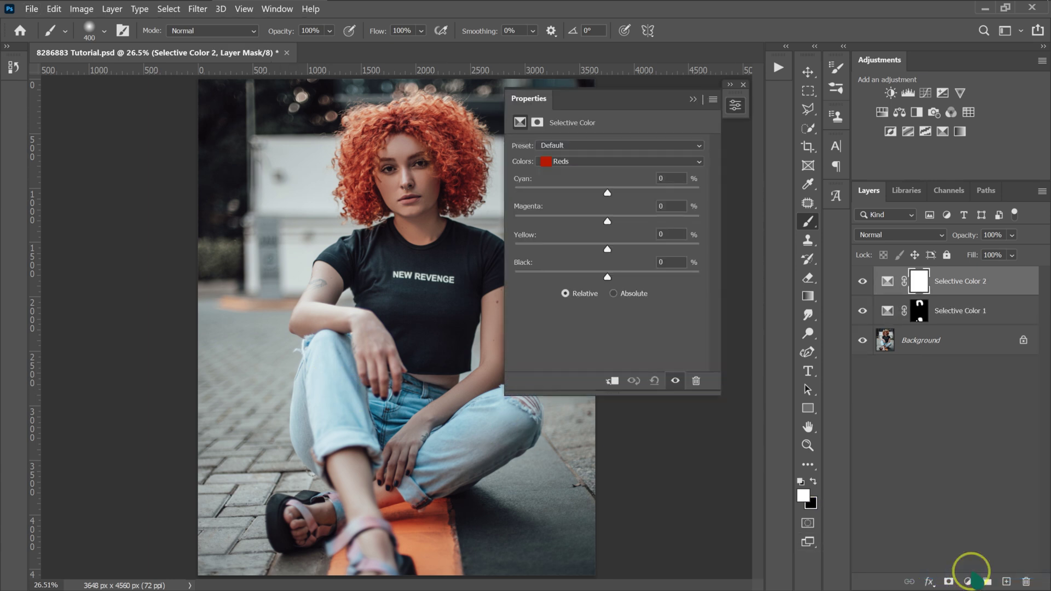
left_click(920, 282)
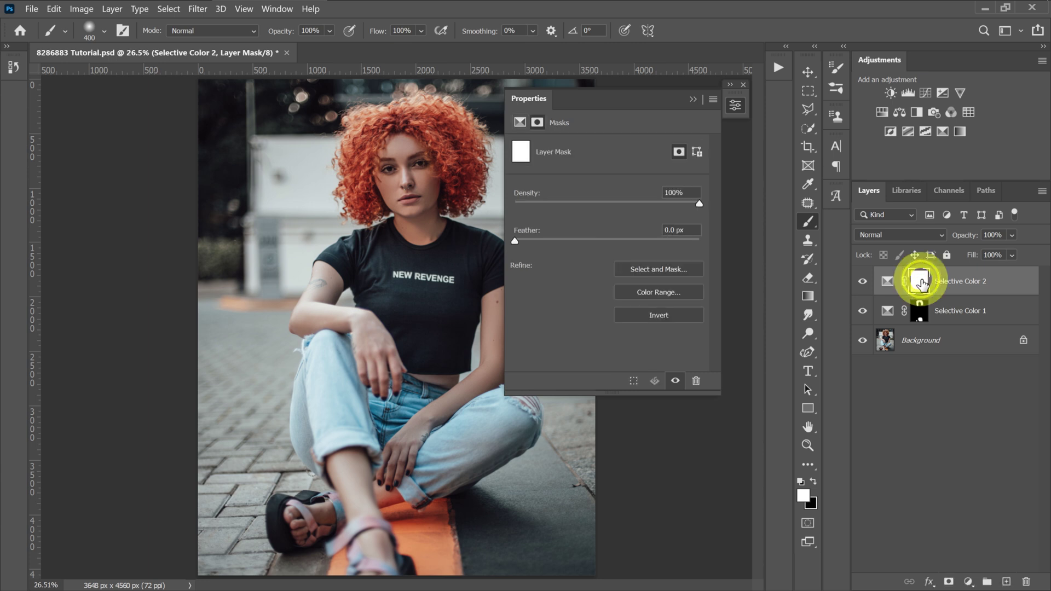
left_click_drag(921, 283, 923, 285)
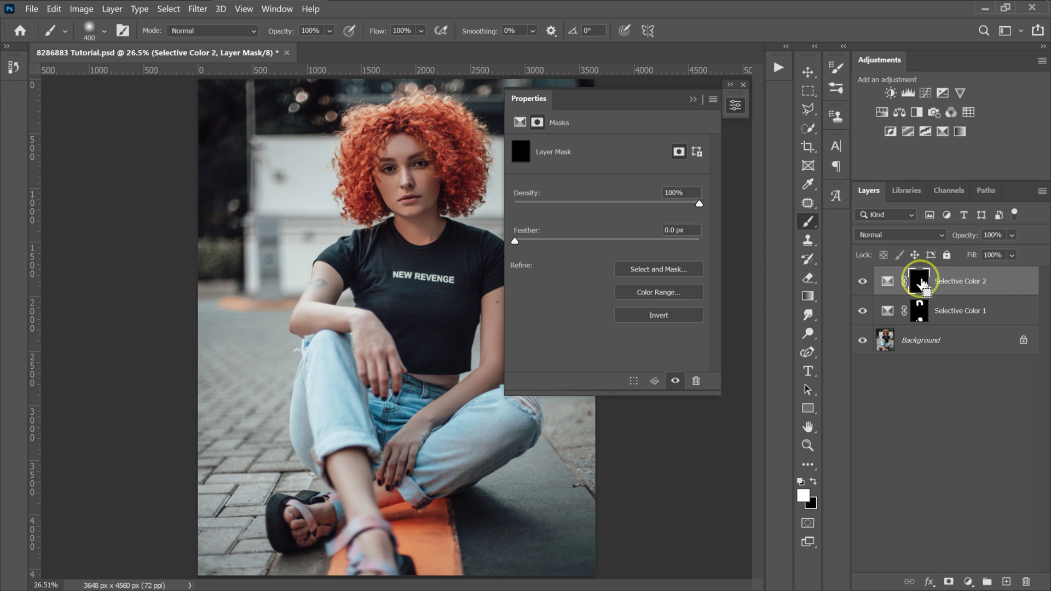
- Paint white on the Selective Color 2 mask over the jeans, reducing the brush from 400 to 250 for the tighter areas
left_click(809, 222)
left_click(815, 489)
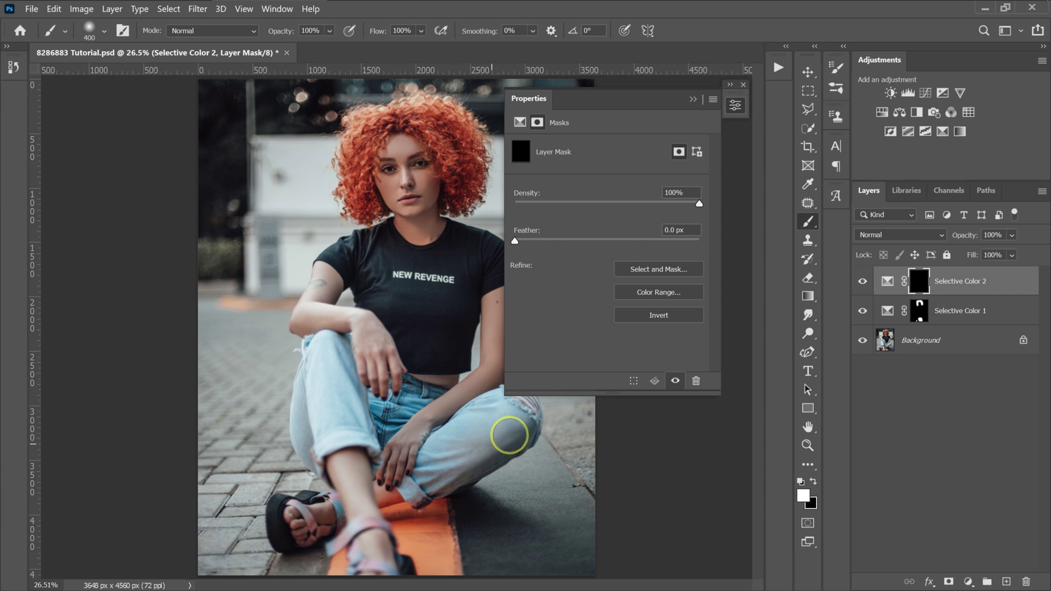
left_click(489, 444)
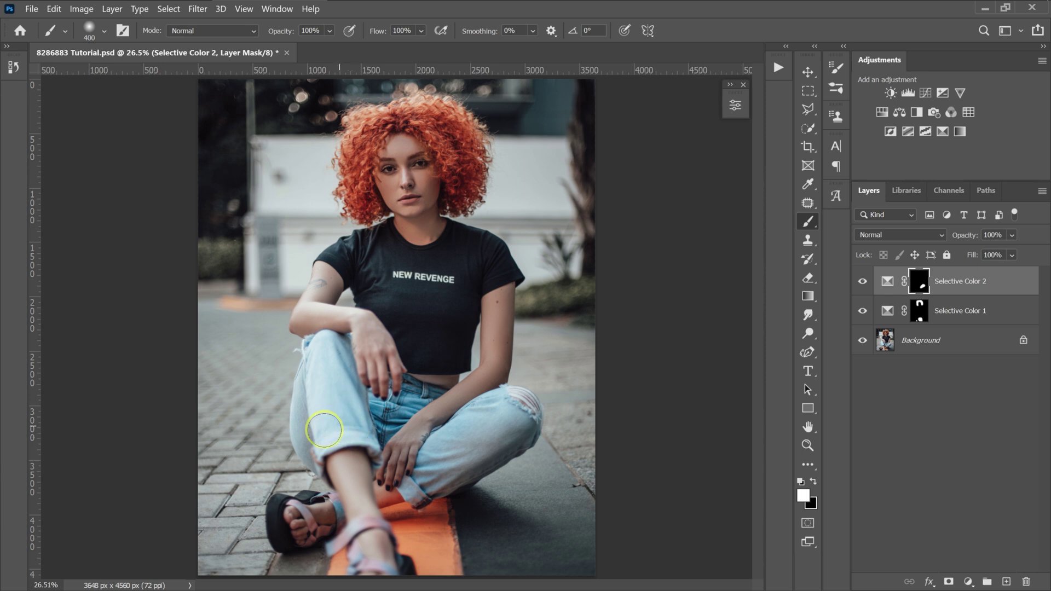
left_click(327, 356)
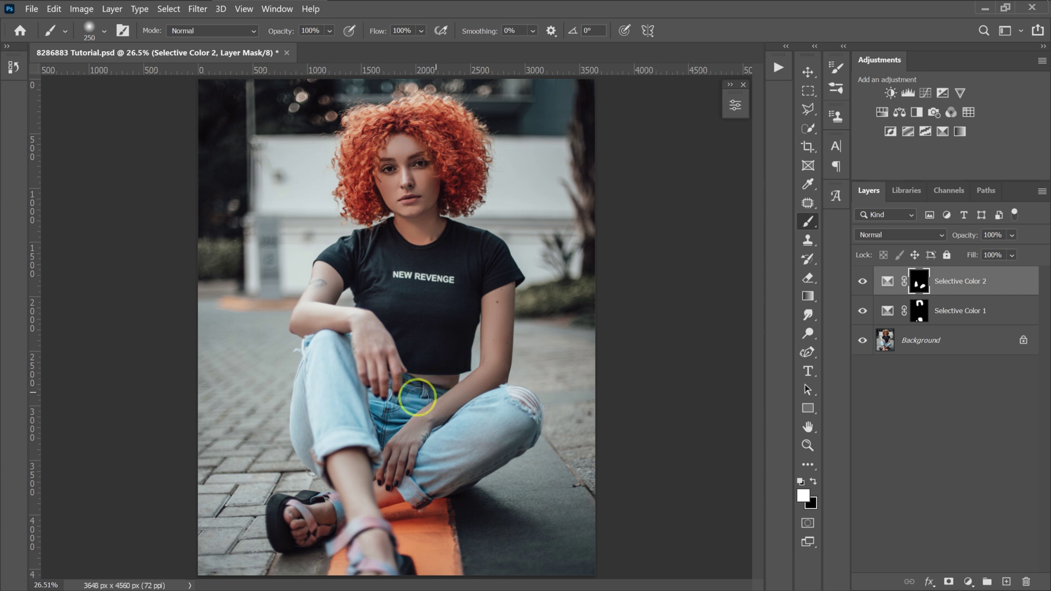
left_click(333, 346)
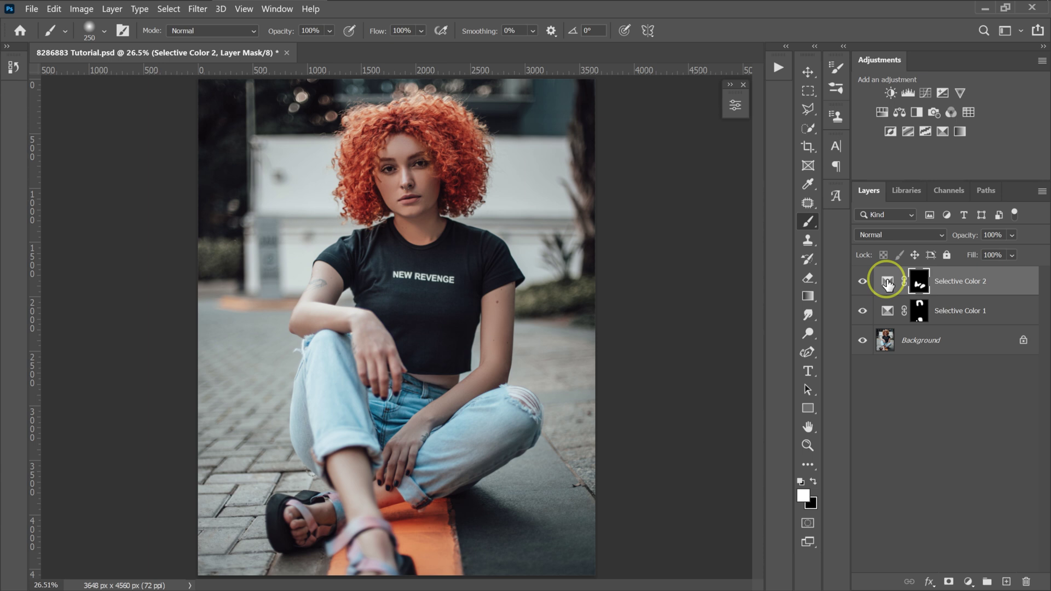
- Set the Blues in the Selective Color 2 adjustment to Cyan +100%, Magenta -100% and Yellow -100%
double_click(887, 284)
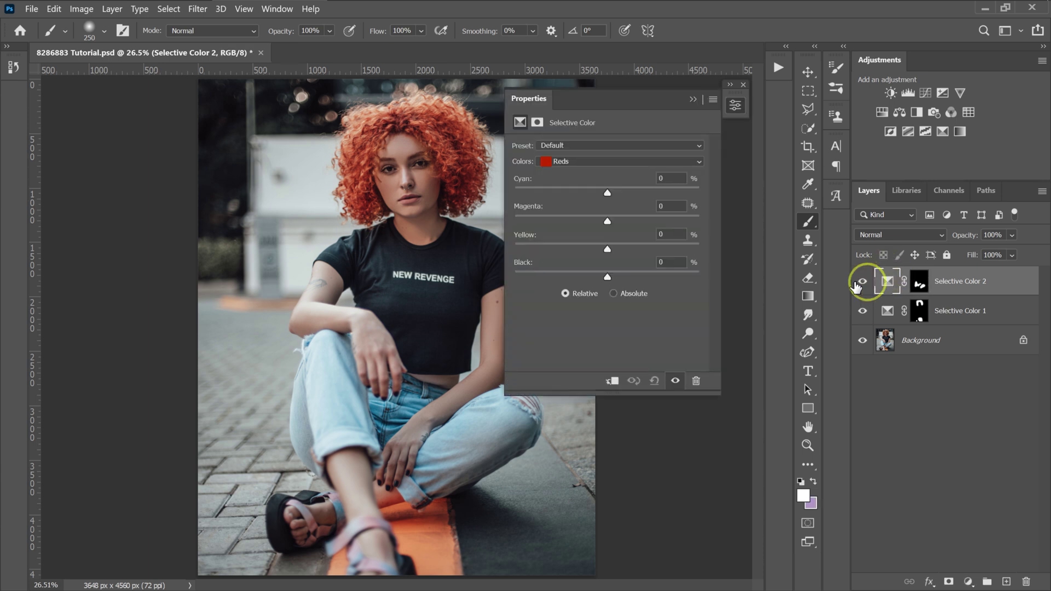
left_click(563, 166)
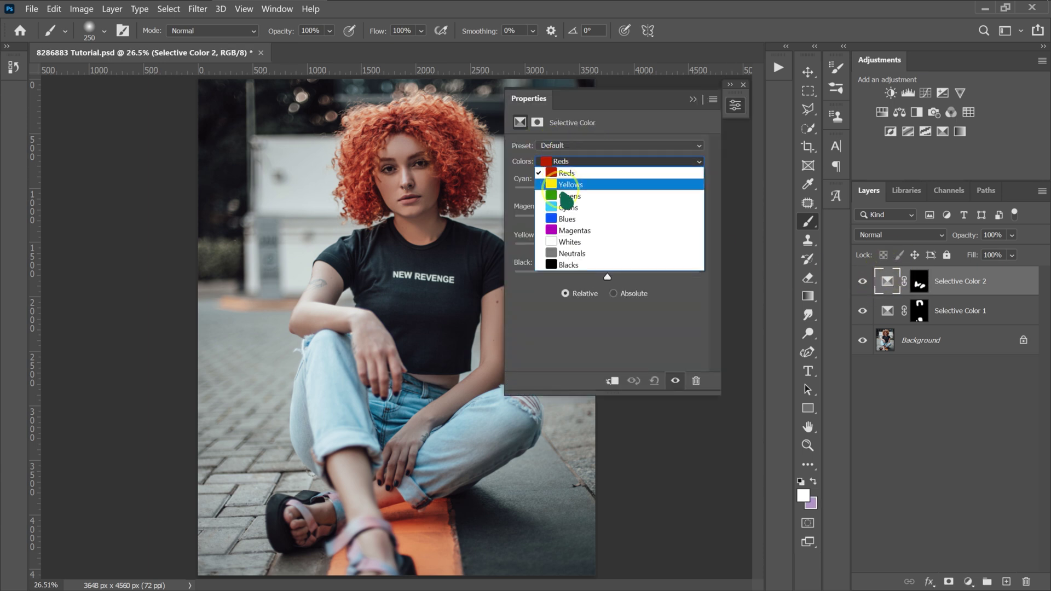
left_click(565, 219)
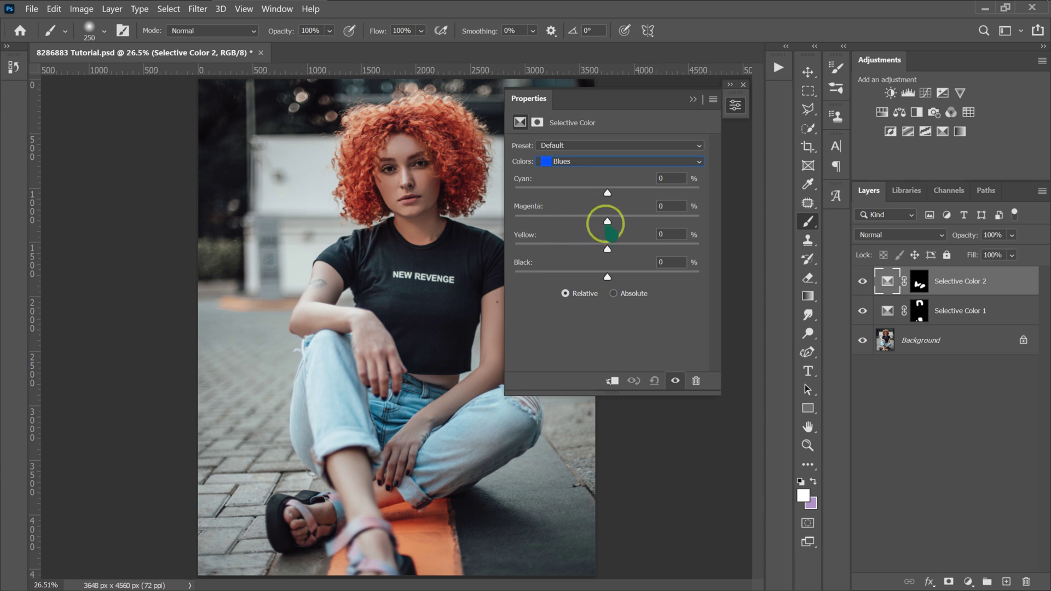
left_click_drag(607, 193, 755, 227)
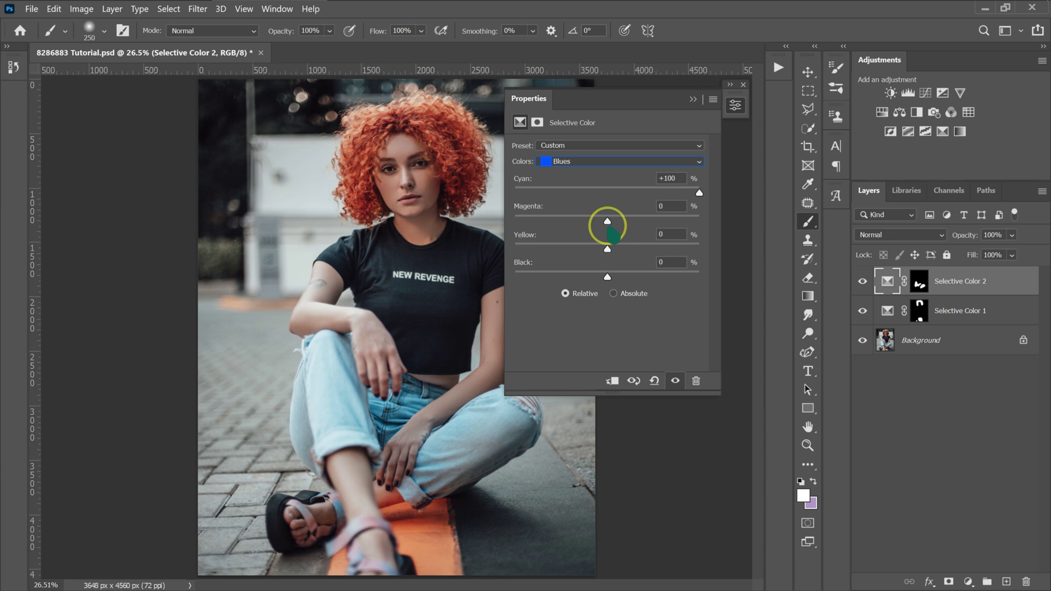
left_click_drag(607, 221, 520, 224)
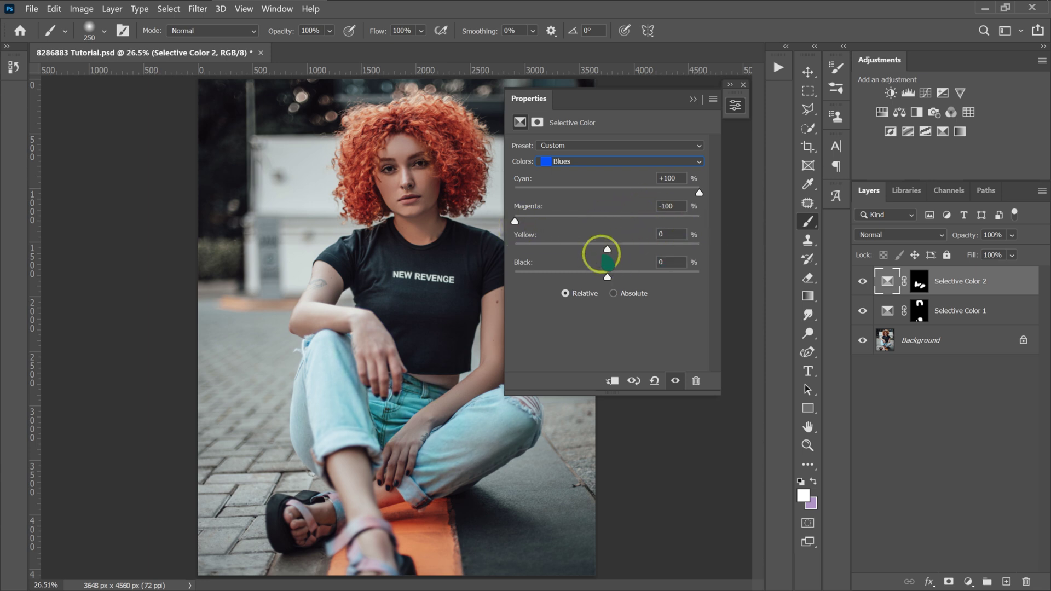
left_click_drag(608, 249, 506, 252)
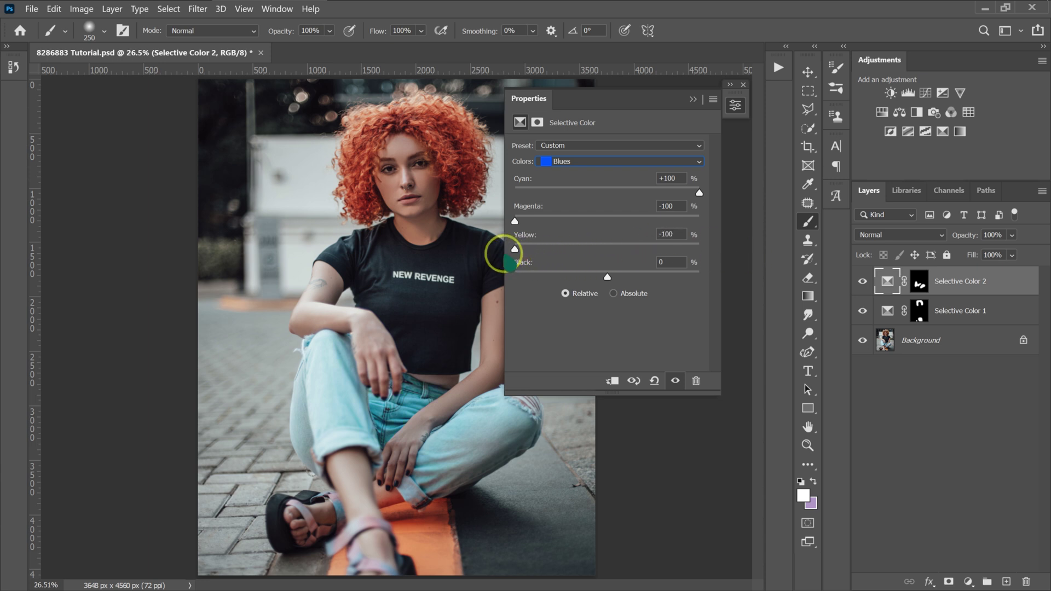
- Compare the jeans with and without the Selective Color 2 adjustment by toggling its layer's visibility, with the adjustment properties collapsed
left_click(863, 282)
left_click(863, 282)
left_click(863, 281)
left_click(863, 282)
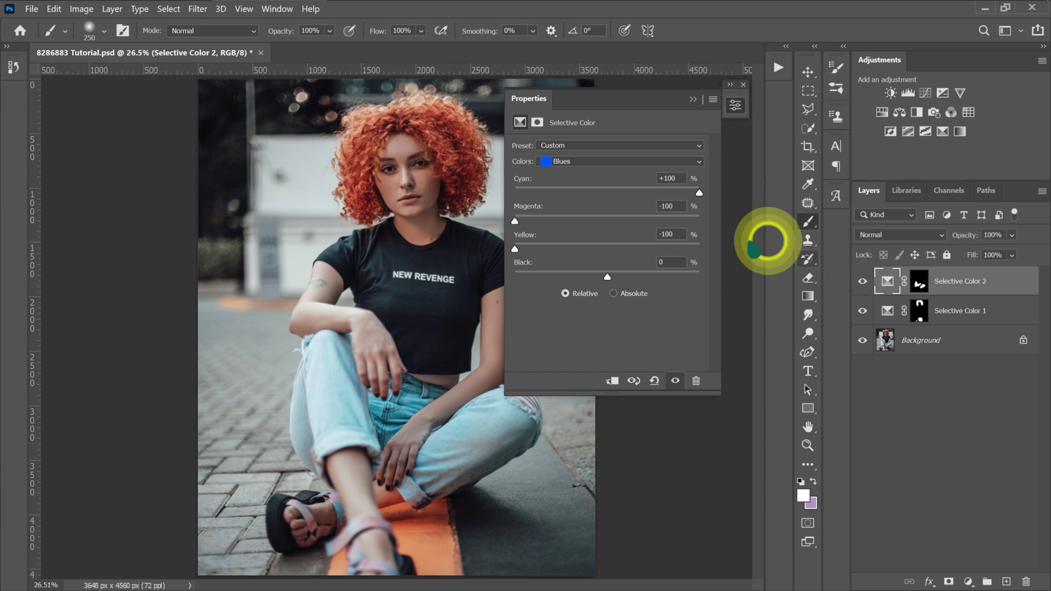
left_click(694, 100)
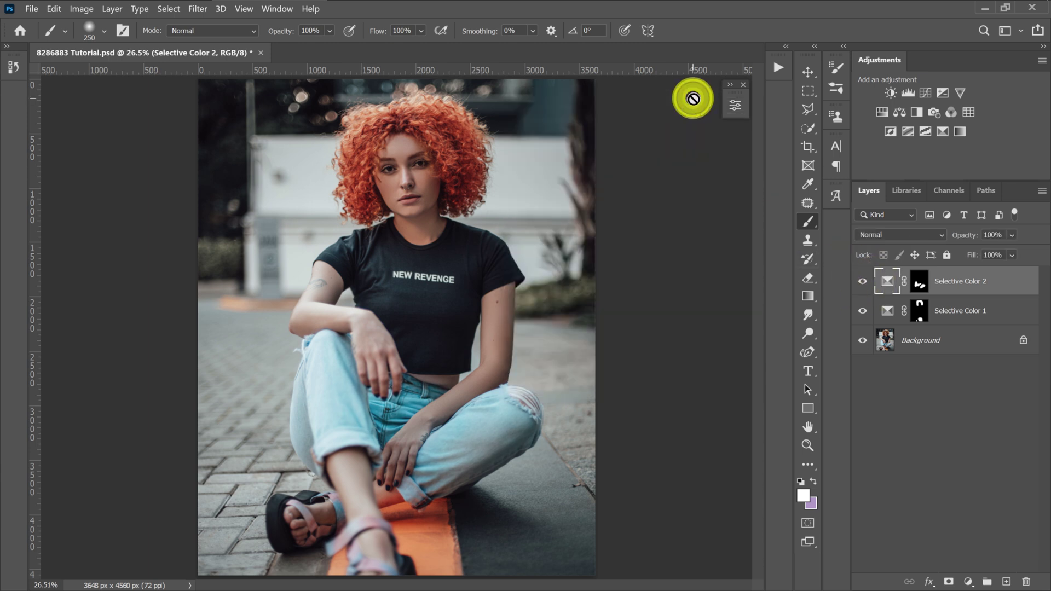
left_click(863, 280)
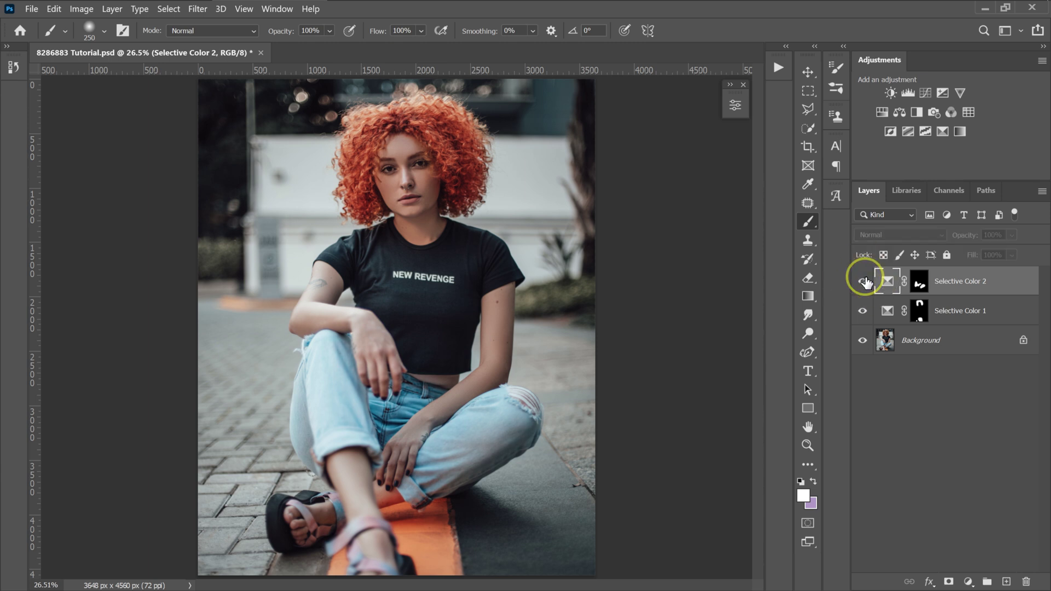
left_click(864, 282)
left_click(863, 280)
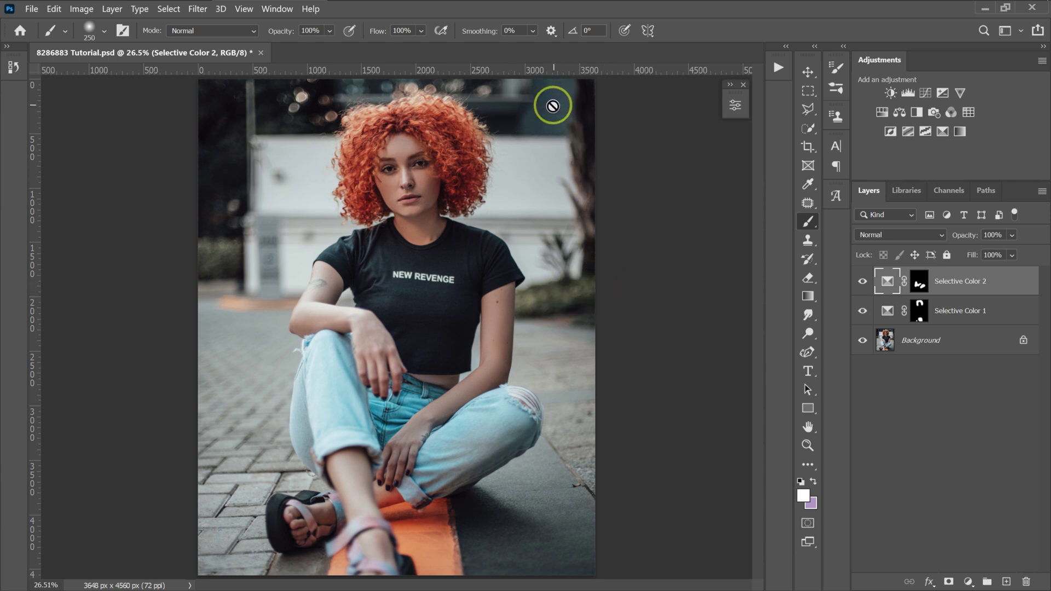
- Select the Selective Color 2 and Selective Color 1 layers together for grouping
left_click(920, 281)
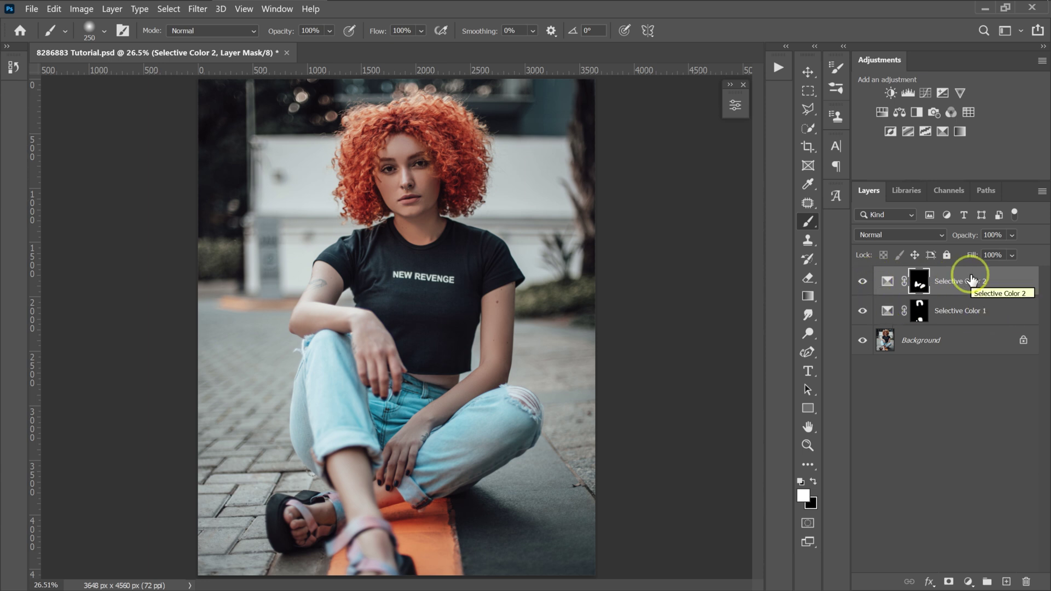
left_click(996, 288)
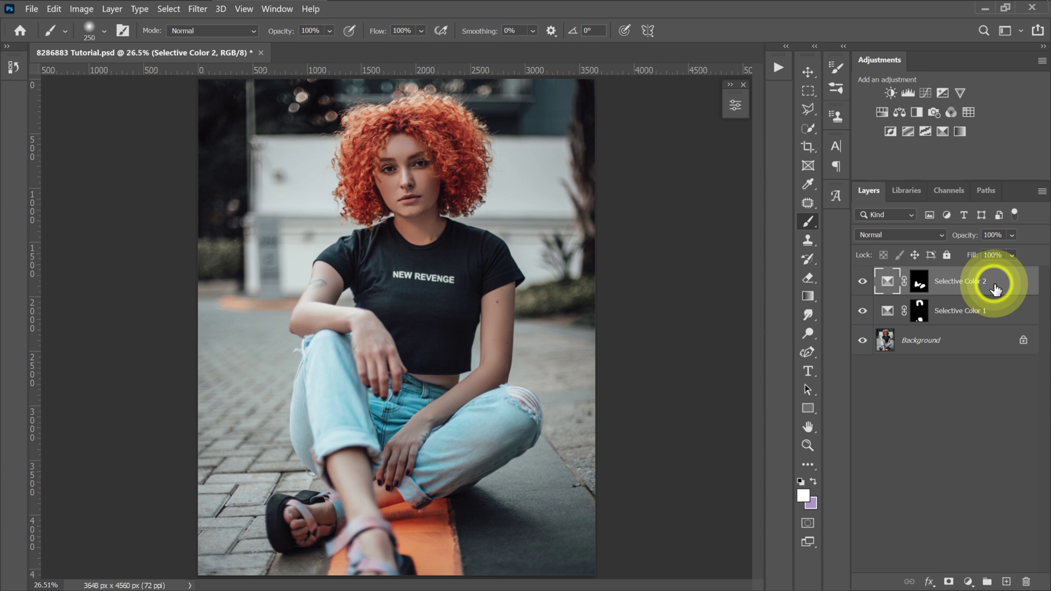
left_click(969, 317, "ctrl")
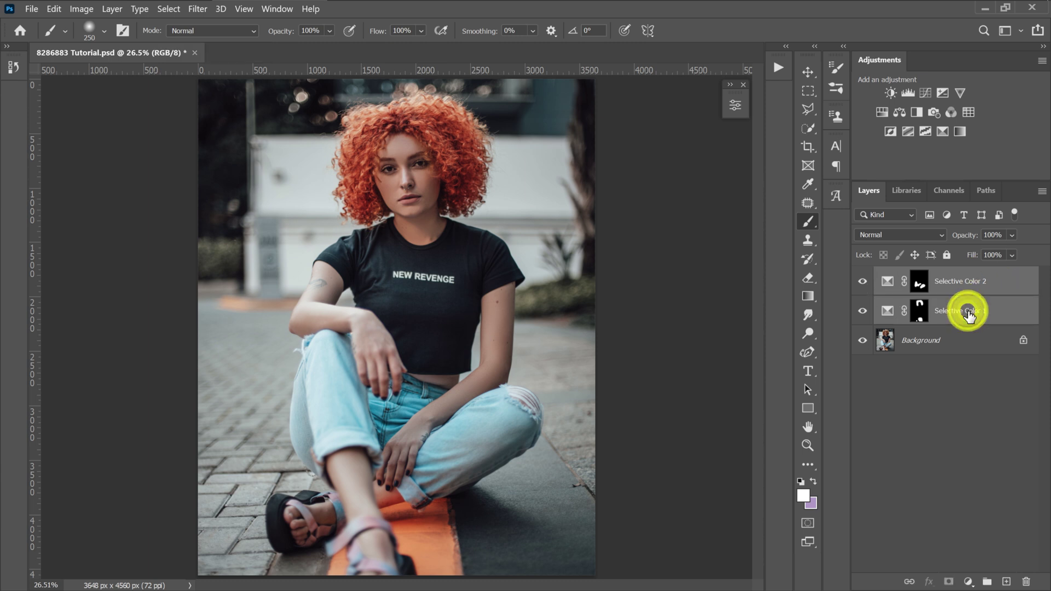
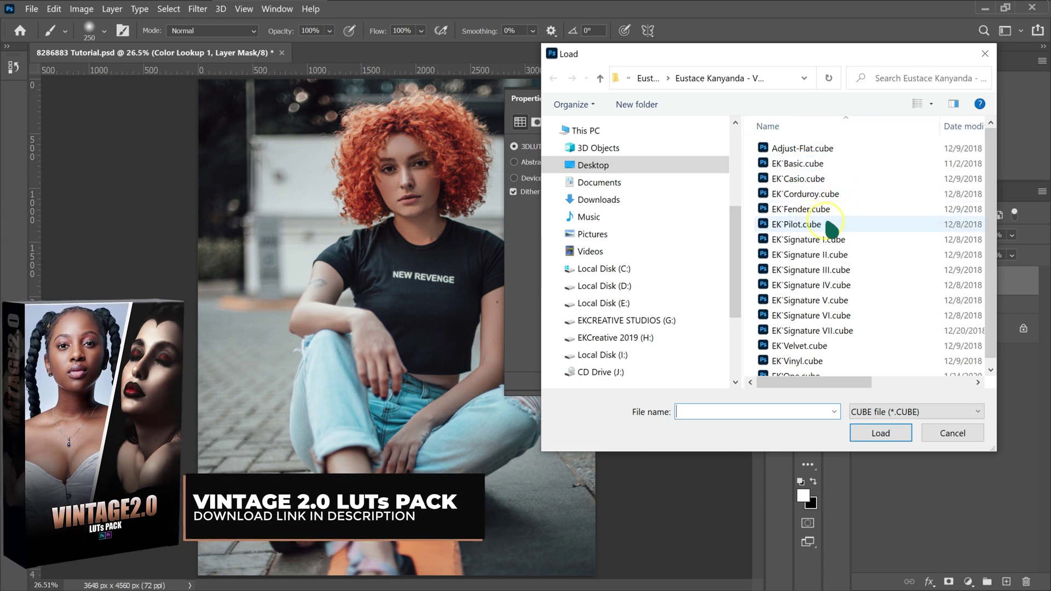
- Load EK´Corduroy.cube as the 3DLUT file of the Color Lookup adjustment above Group 1
double_click(827, 195)
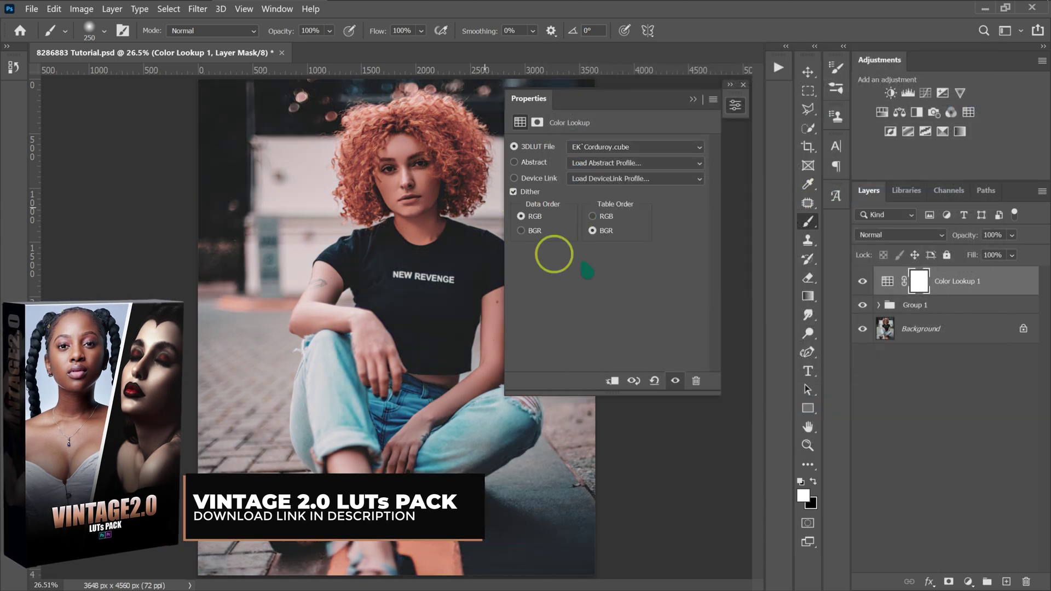
- Lower the Color Lookup 1 layer's opacity to 50% and check the softened grade by toggling the layer's visibility
left_click(1013, 235)
left_click_drag(1035, 253, 1009, 252)
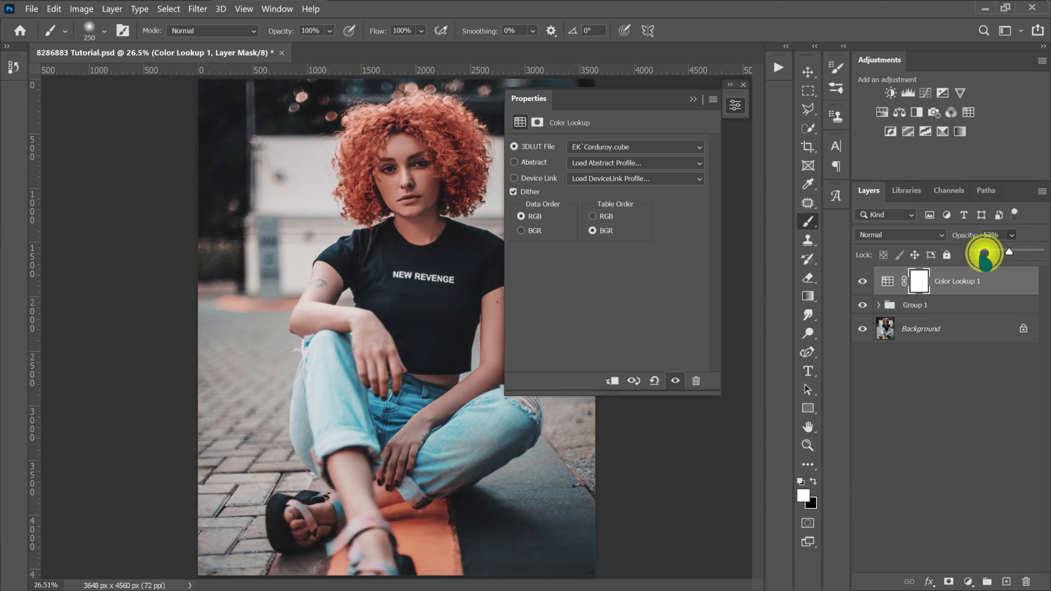
left_click(989, 236)
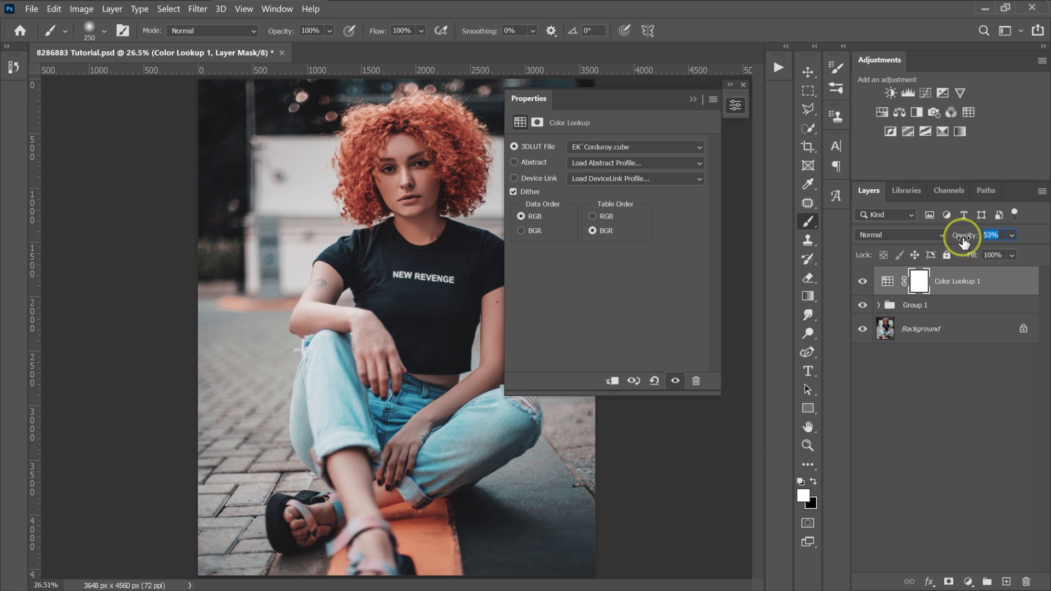
left_click(863, 282)
- Try EK´Signature VII.cube as the 3DLUT file of Color Lookup 1 and compare the photo with and without it
left_click(627, 148)
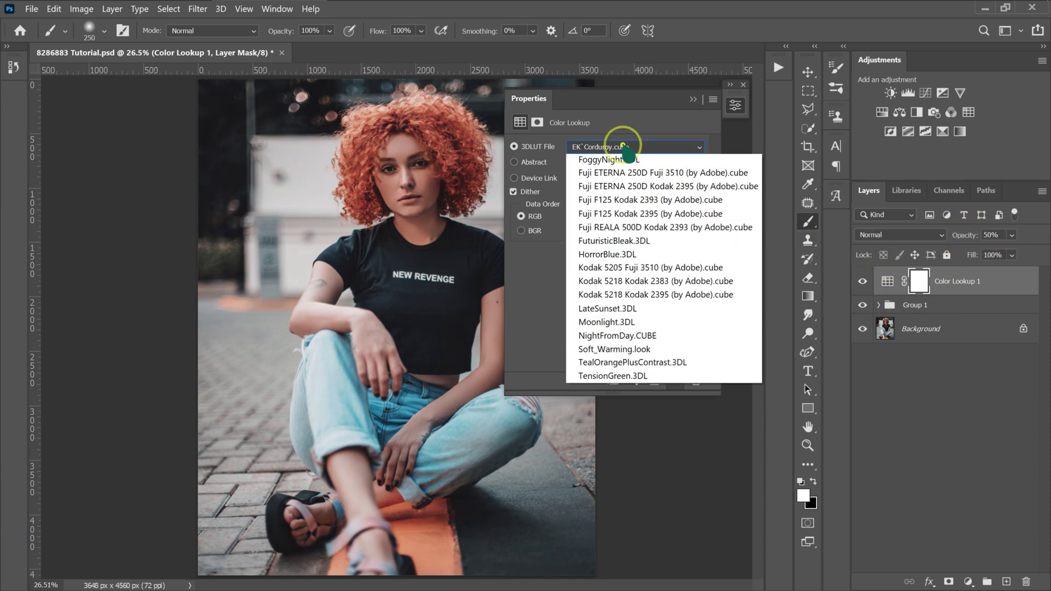
left_click(629, 162)
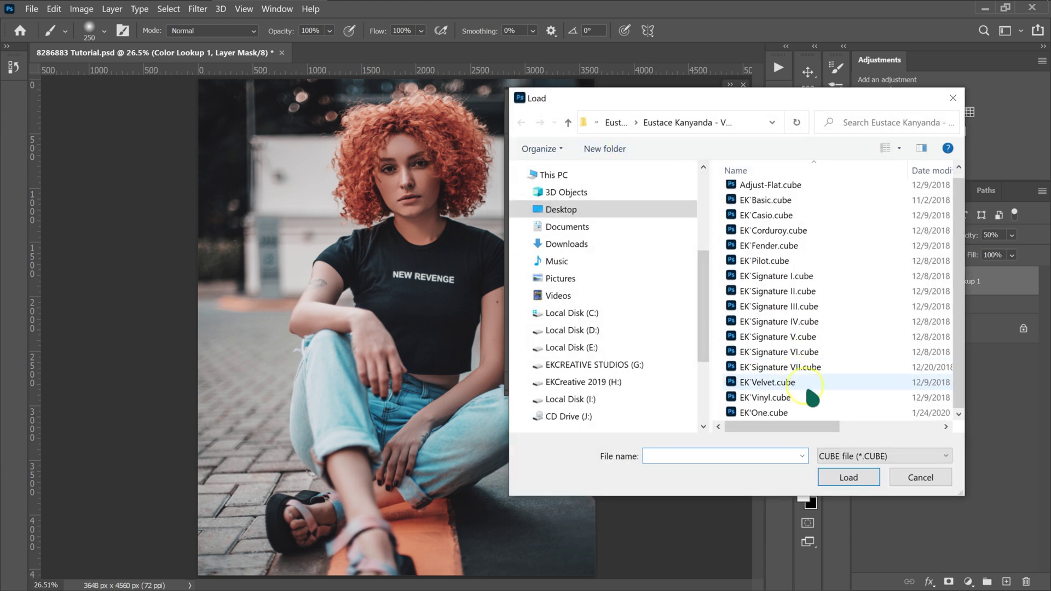
double_click(804, 370)
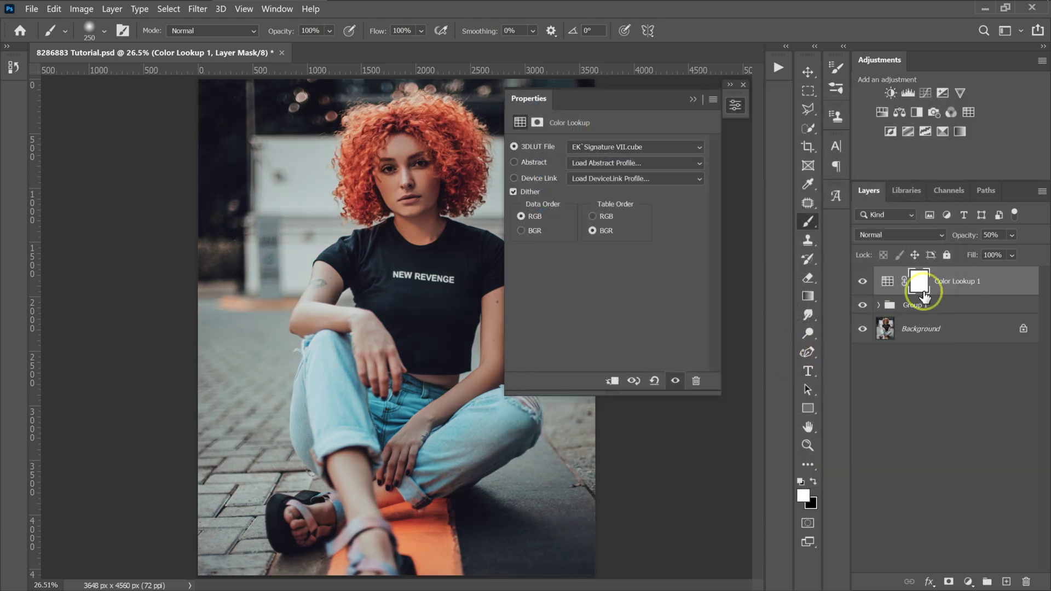
left_click(862, 282)
left_click(862, 281)
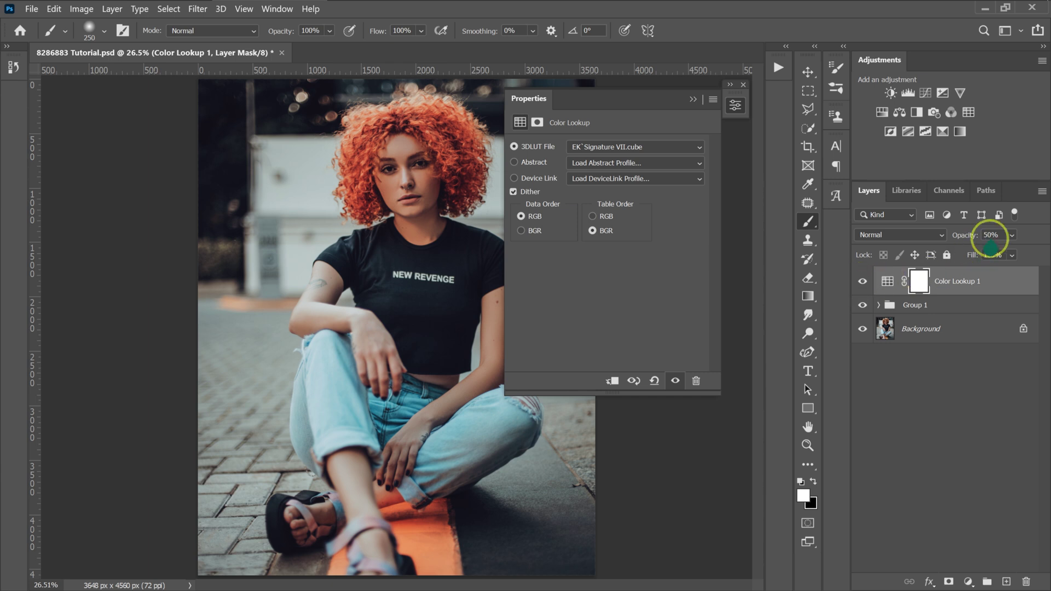
- Load EK'One.cube as the 3DLUT file of the Color Lookup 1 adjustment
left_click(617, 148)
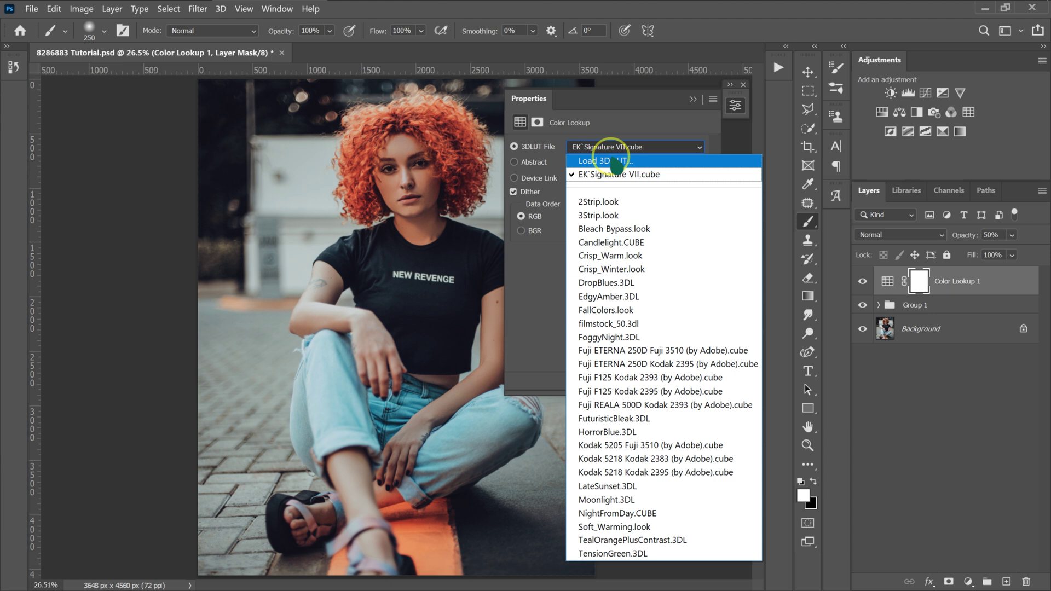
left_click(617, 161)
scroll(849, 351, "down", 1)
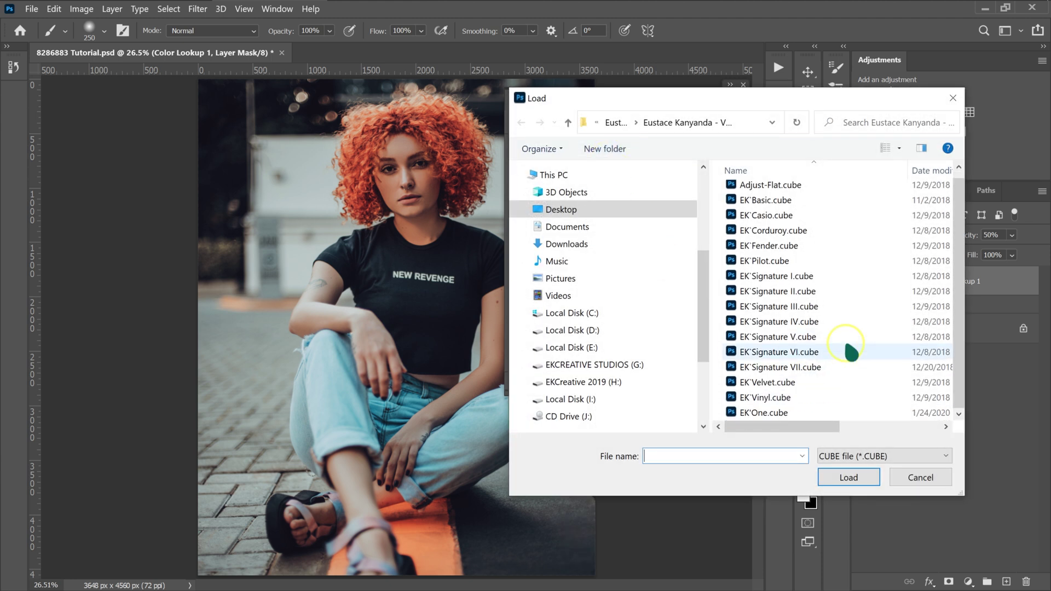
double_click(784, 410)
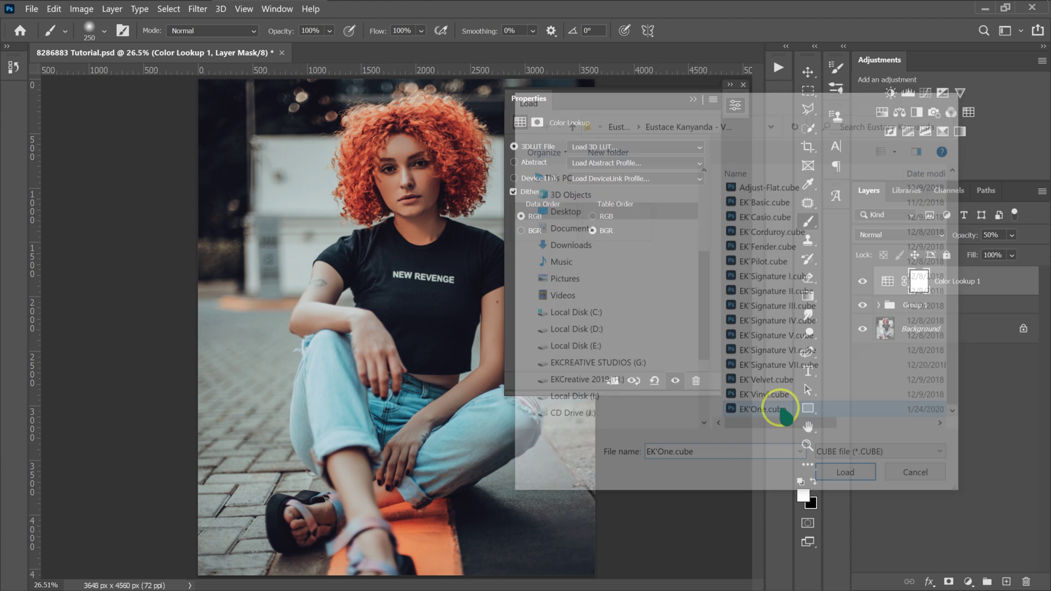
- Collapse the adjustment properties and compare the whole photo with and without the Color Lookup 1 layer
left_click(693, 100)
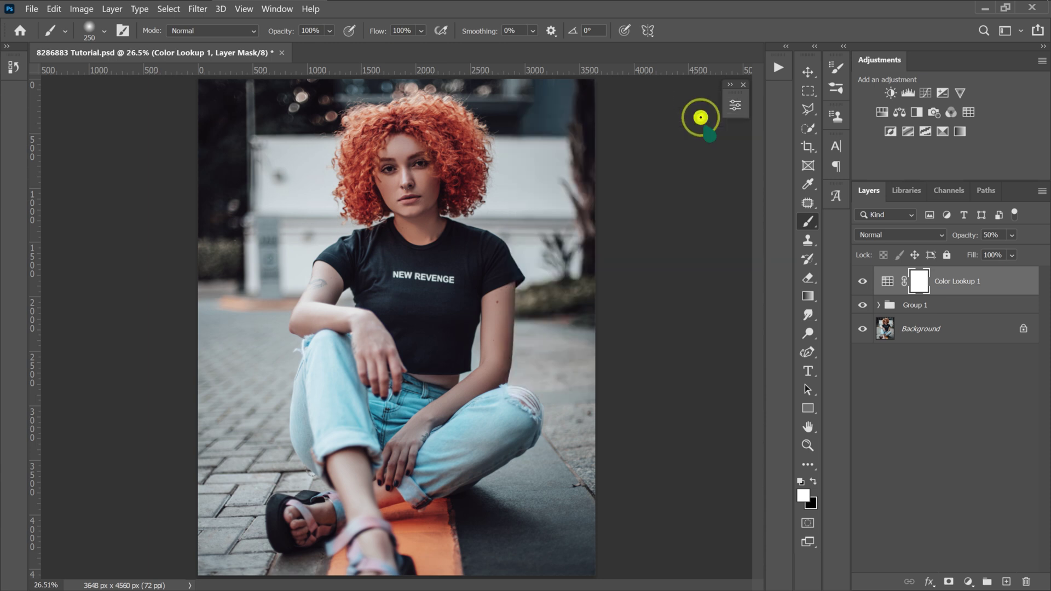
left_click(864, 281)
left_click(864, 281)
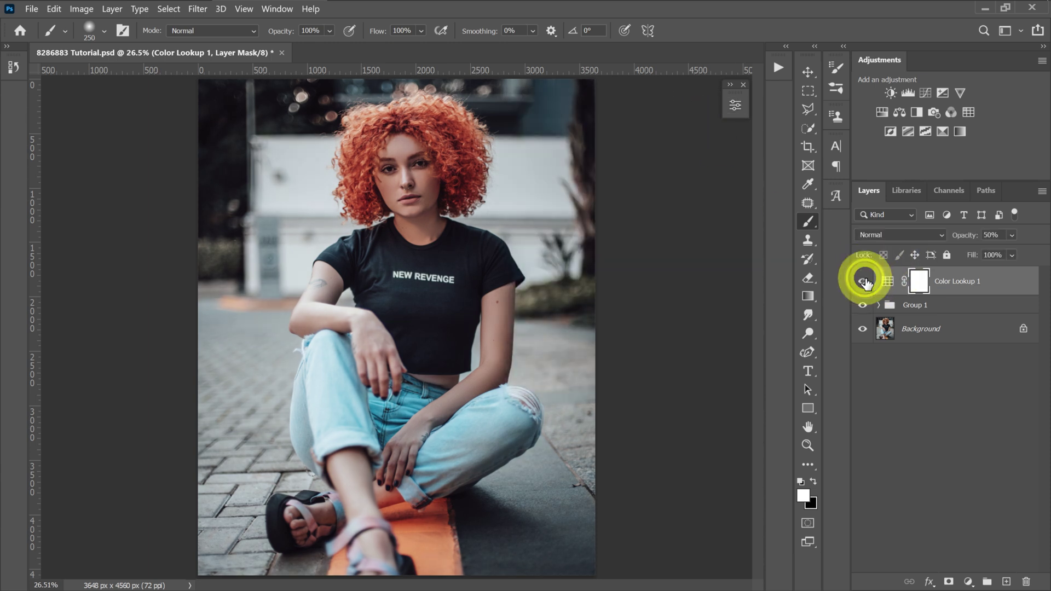
left_click(864, 280)
left_click(865, 281)
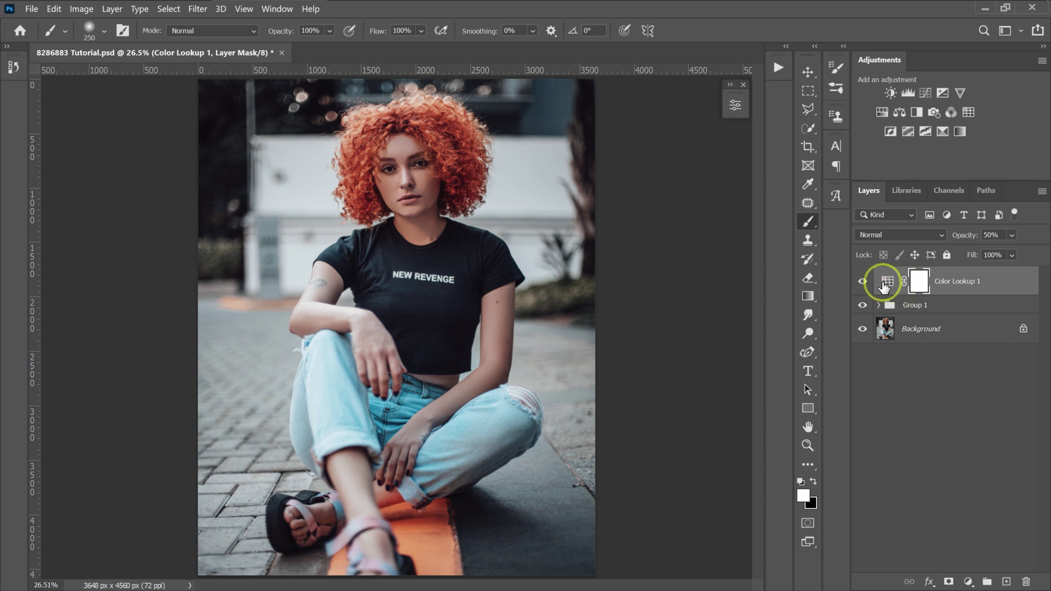
- Group the Color Lookup 1 layer and Group 1 together into one new group above the Background
left_click(984, 283)
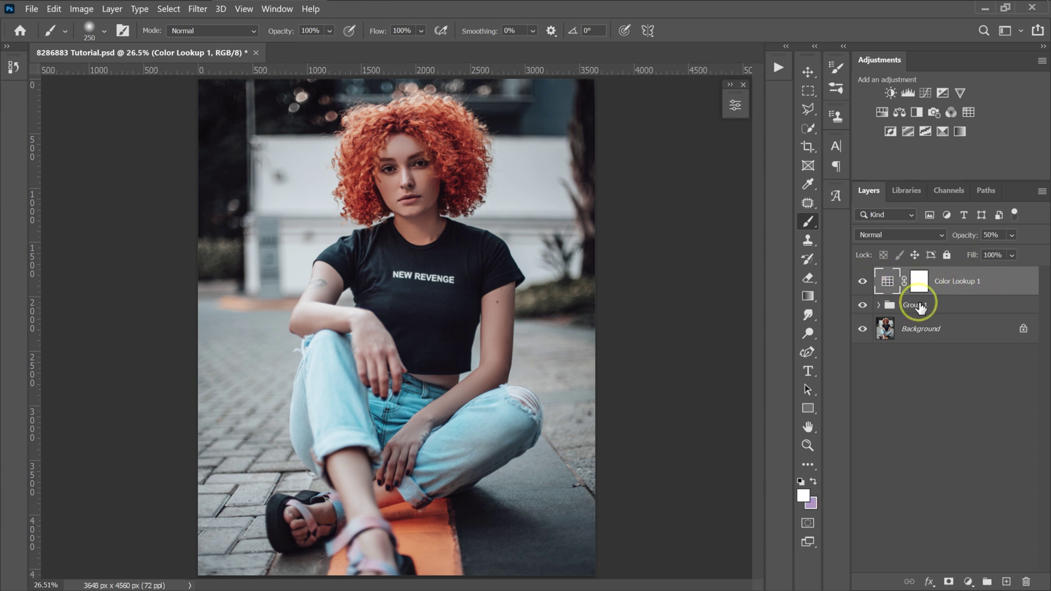
left_click(950, 308, "ctrl")
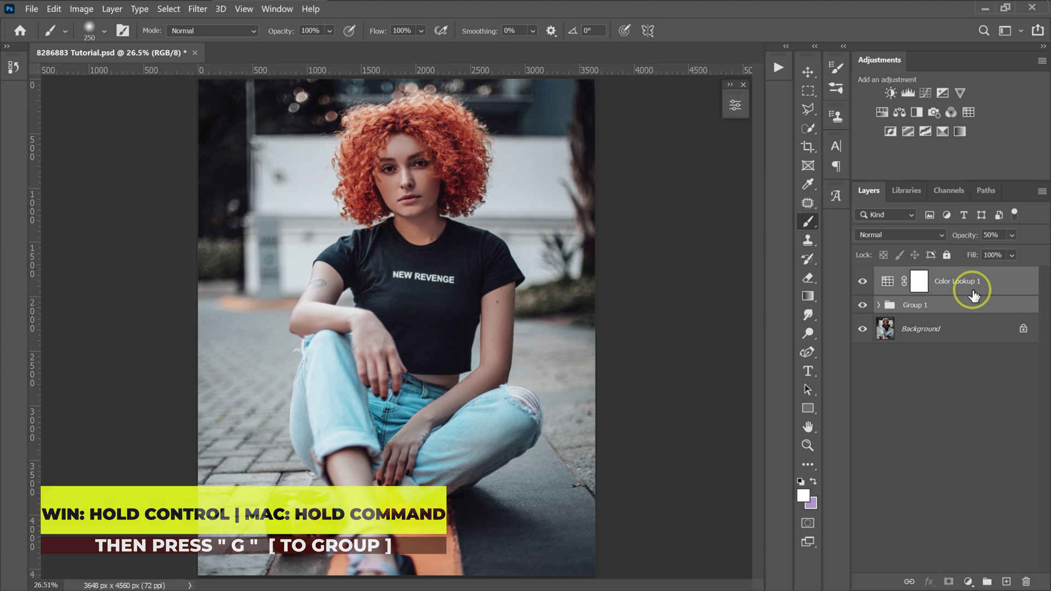
key("ctrl+g")
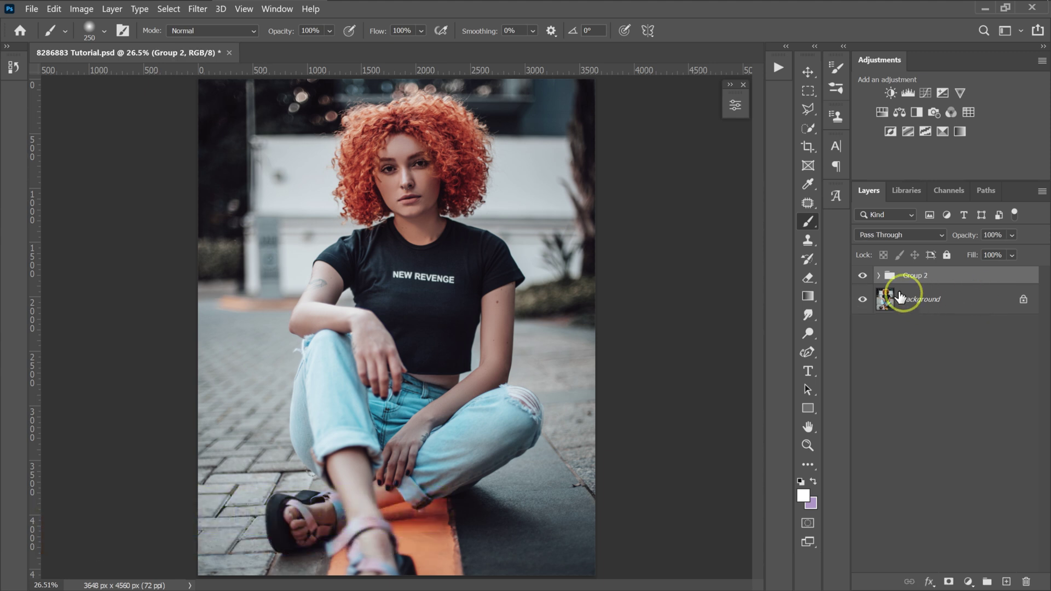
- Compare the original photo with the complete edit by toggling the visibility of Group 2 twice
left_click(864, 276)
left_click(864, 276)
left_click(864, 277)
left_click(864, 276)
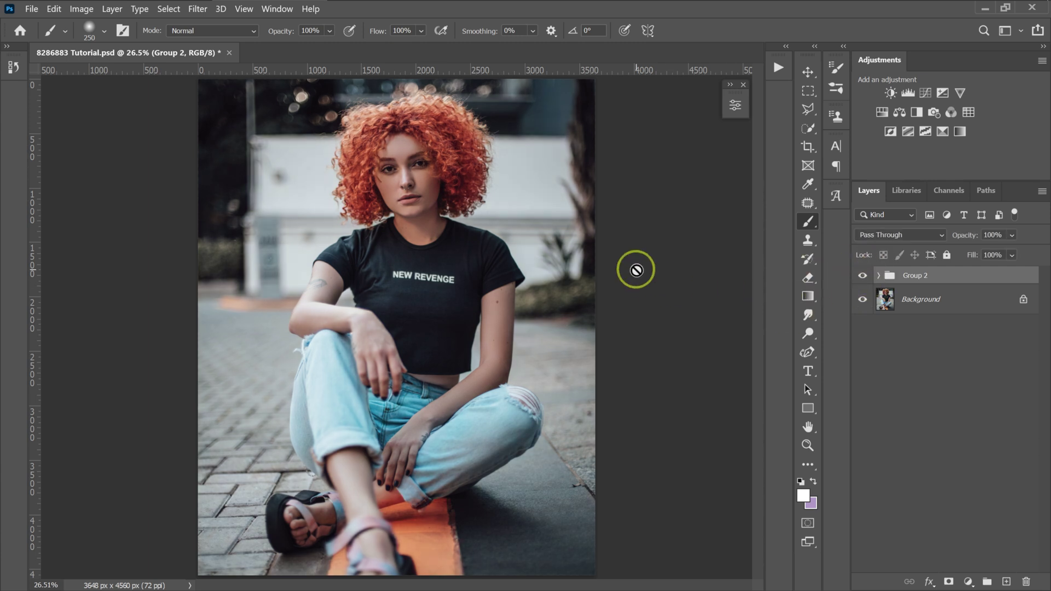